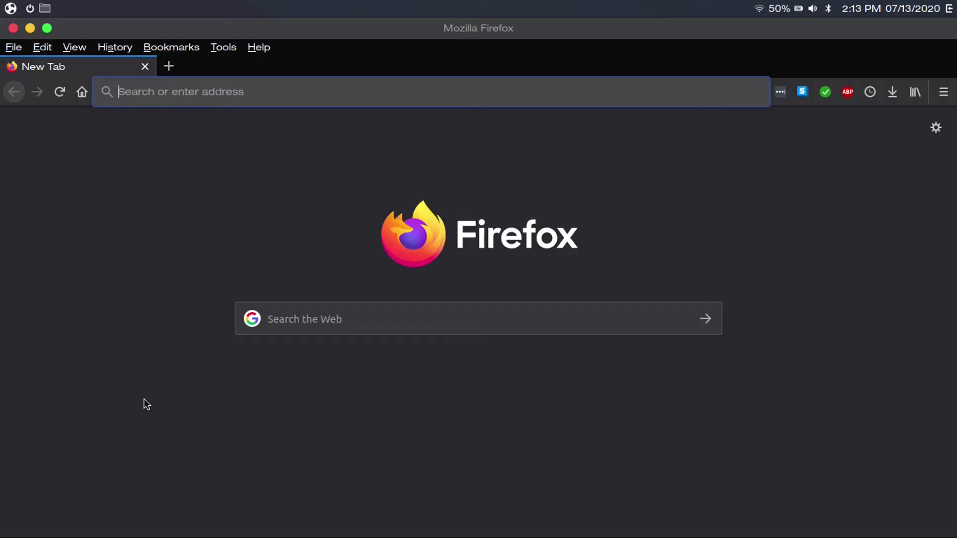
# Step: Browse old-releases.ubuntu.com/releases to the Ubuntu 8.04.4 LTS (Hardy Heron) page, then close Firefox
pyautogui.write('old-rel')
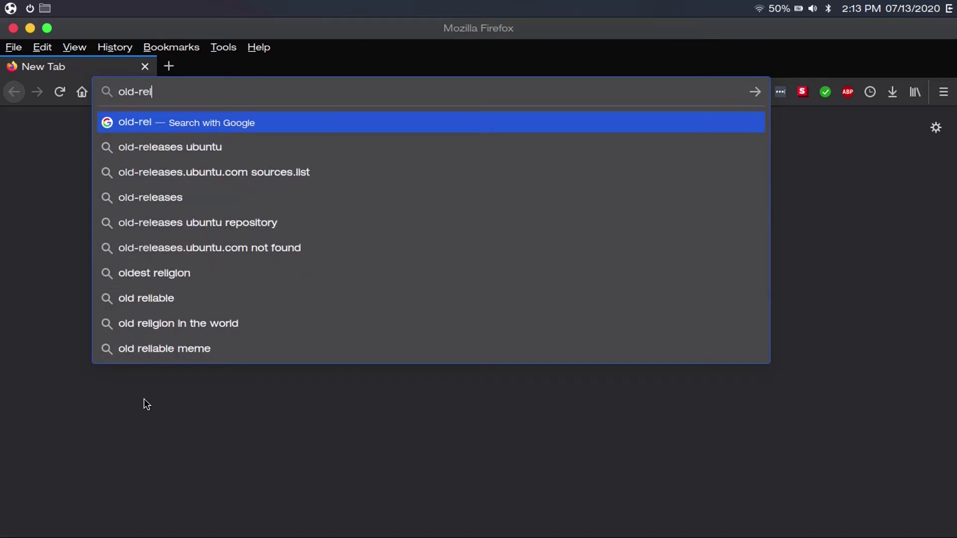
pyautogui.write('eases.ubunt')
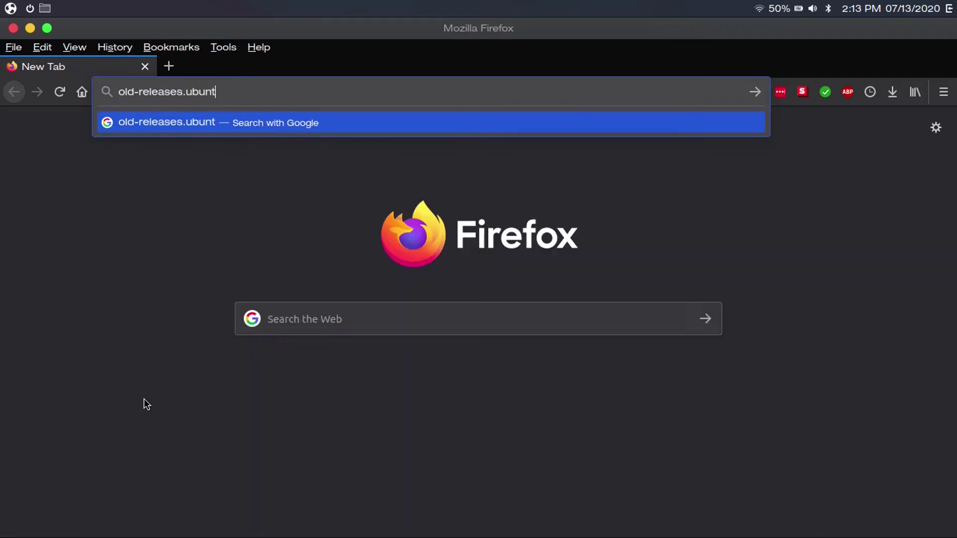
pyautogui.write('u.com/rle')
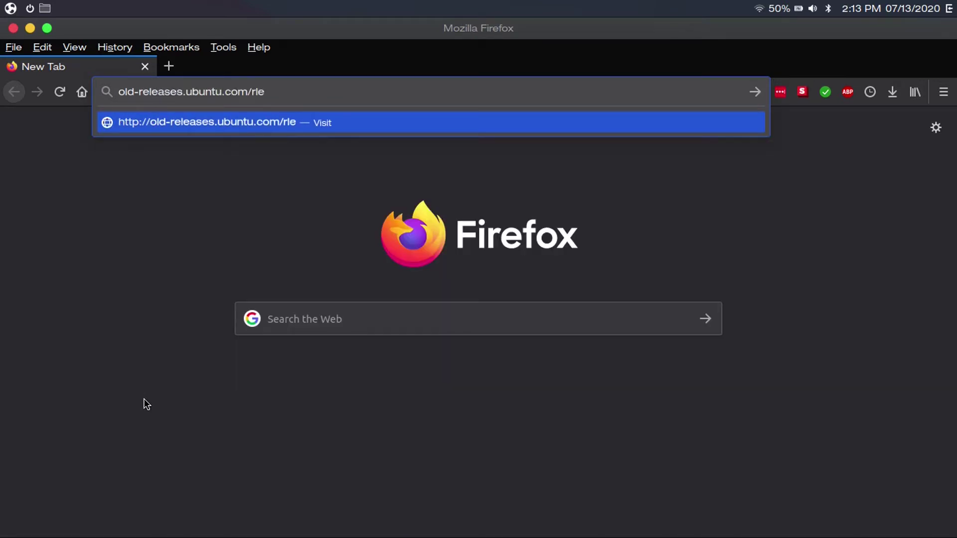
pyautogui.press('Return')
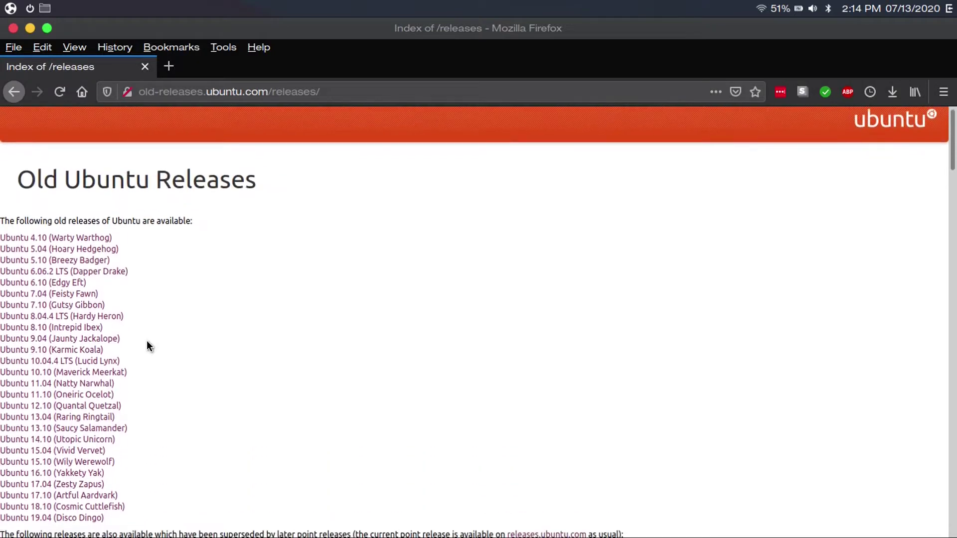
pyautogui.scroll(-1, 146, 340)
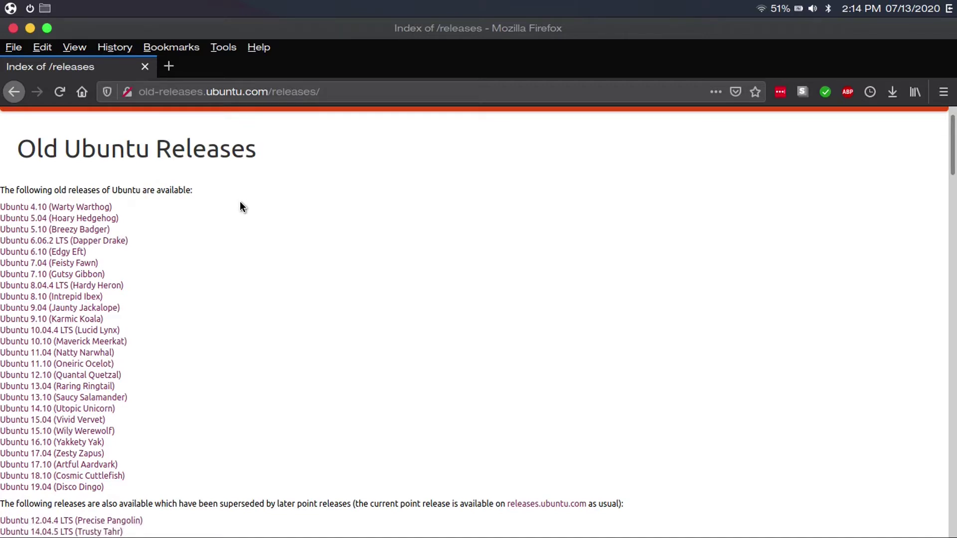
pyautogui.click(95, 286)
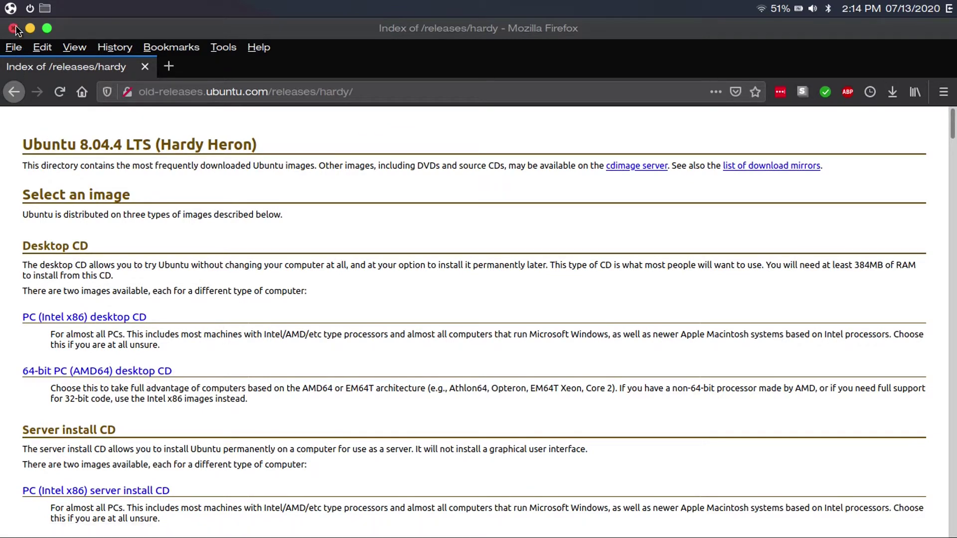
pyautogui.click(13, 28)
# Step: Open the Ubuntu 8.04 VM and load ubuntu-8.04.4-desktop-amd64.iso into its CD/DVD drive
pyautogui.doubleClick(188, 69)
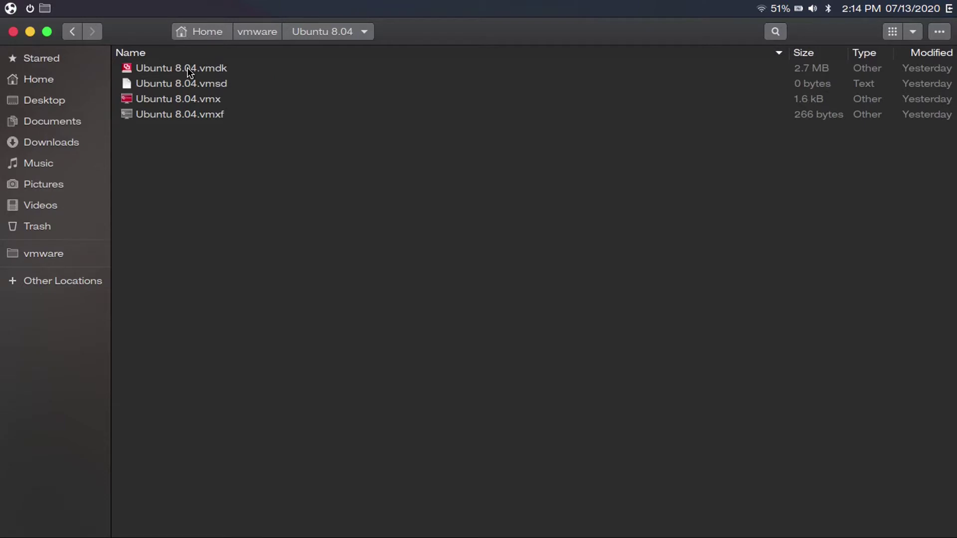
pyautogui.doubleClick(178, 100)
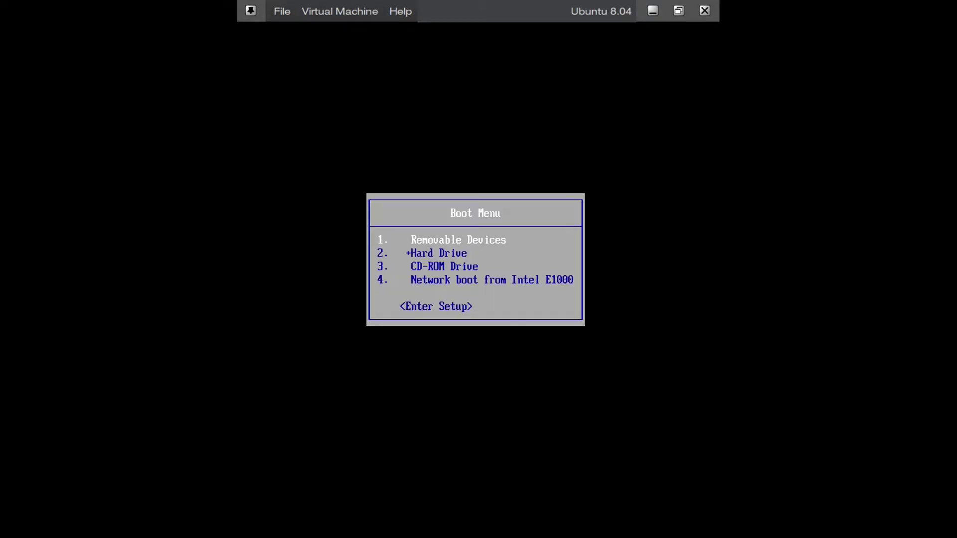
pyautogui.click(335, 12)
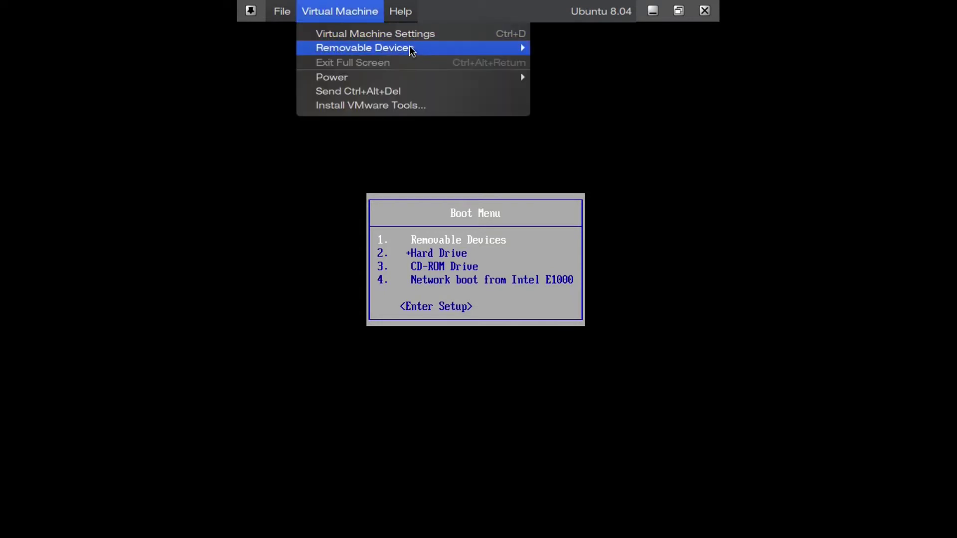
pyautogui.moveTo(412, 49)
pyautogui.click(745, 81)
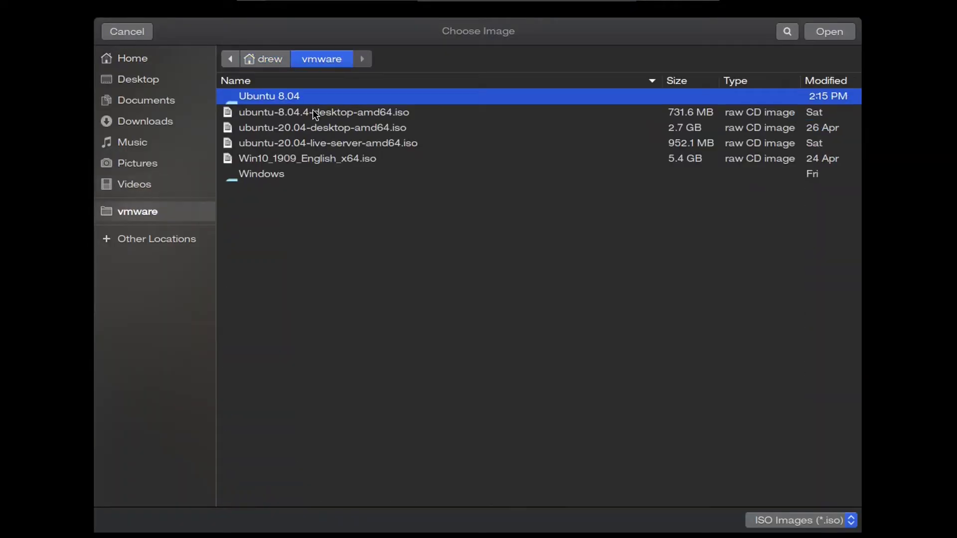
pyautogui.click(313, 111)
pyautogui.click(828, 32)
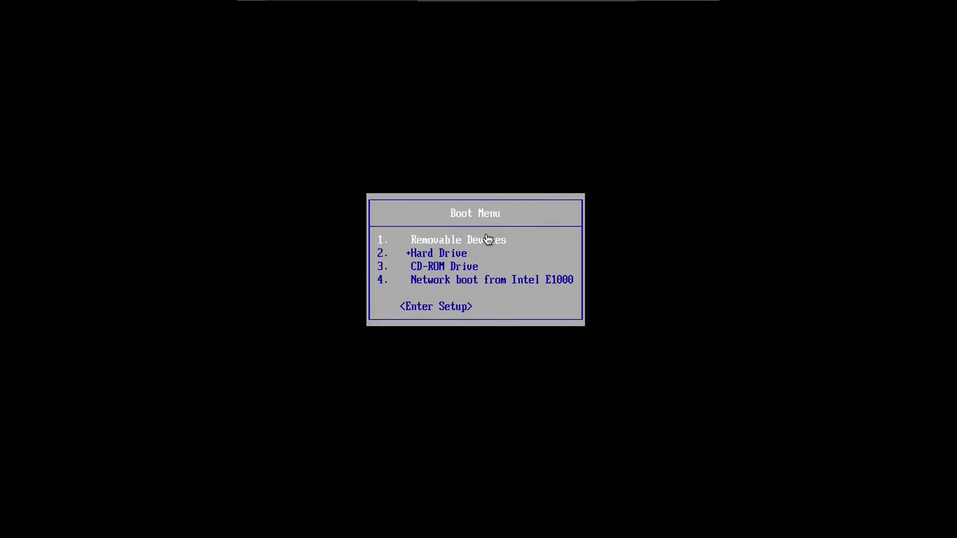
# Step: Boot the VM from the CD-ROM drive and keep English as the boot language
pyautogui.press('Down')
pyautogui.press('Down')
pyautogui.press('Return')
pyautogui.press('Up')
pyautogui.press('Up')
pyautogui.press('Down')
pyautogui.press('Down')
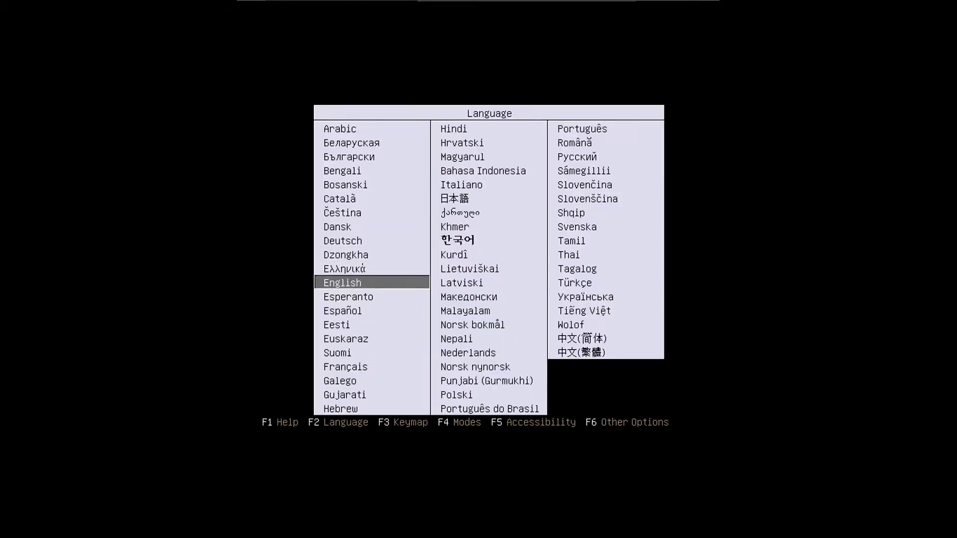
pyautogui.press('Down')
pyautogui.press('Up')
pyautogui.press('Right')
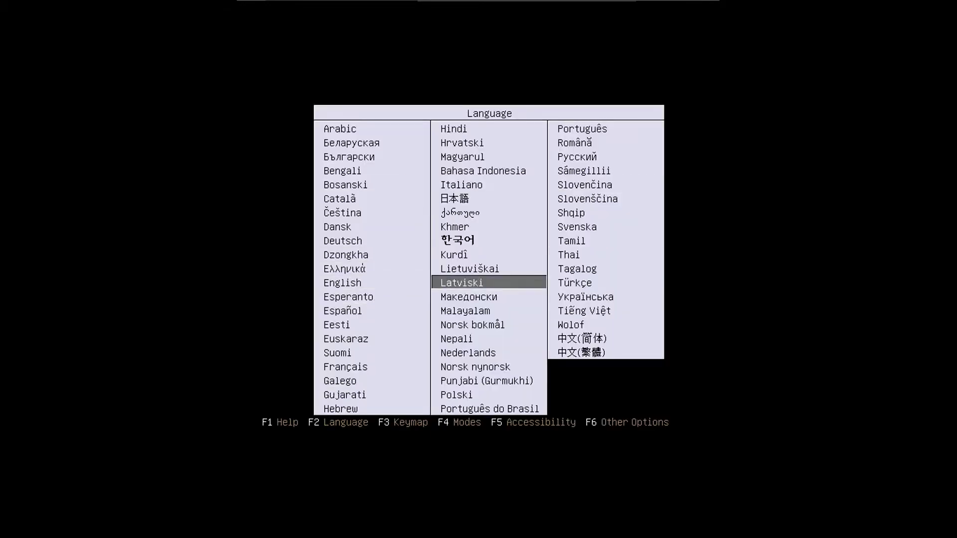
pyautogui.press('Right')
pyautogui.press('Left')
pyautogui.press('Left')
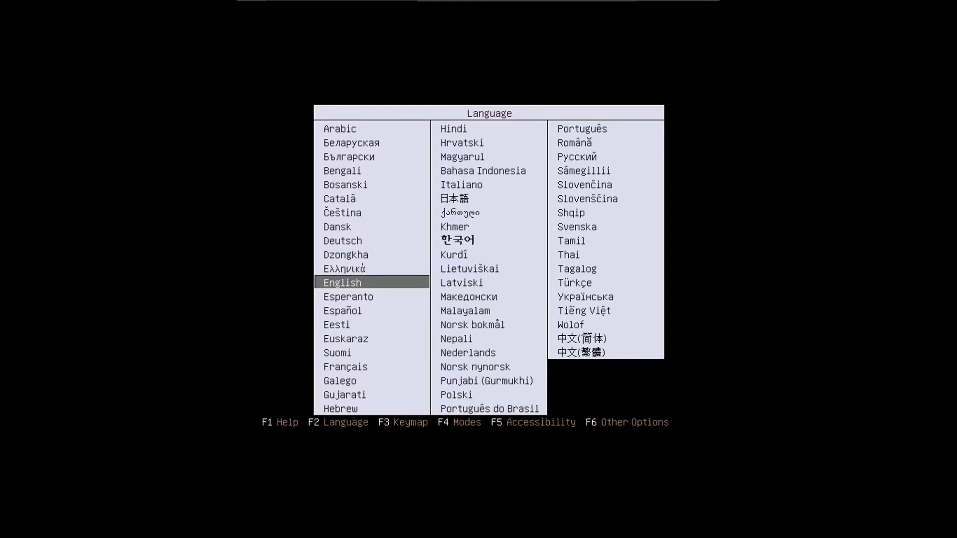
pyautogui.press('Down')
pyautogui.press('Up')
# Step: Confirm English and start 'Try Ubuntu without any change to your computer' from the boot menu
pyautogui.press('Return')
pyautogui.press('Down')
pyautogui.press('Down')
pyautogui.press('Down')
pyautogui.press('Down')
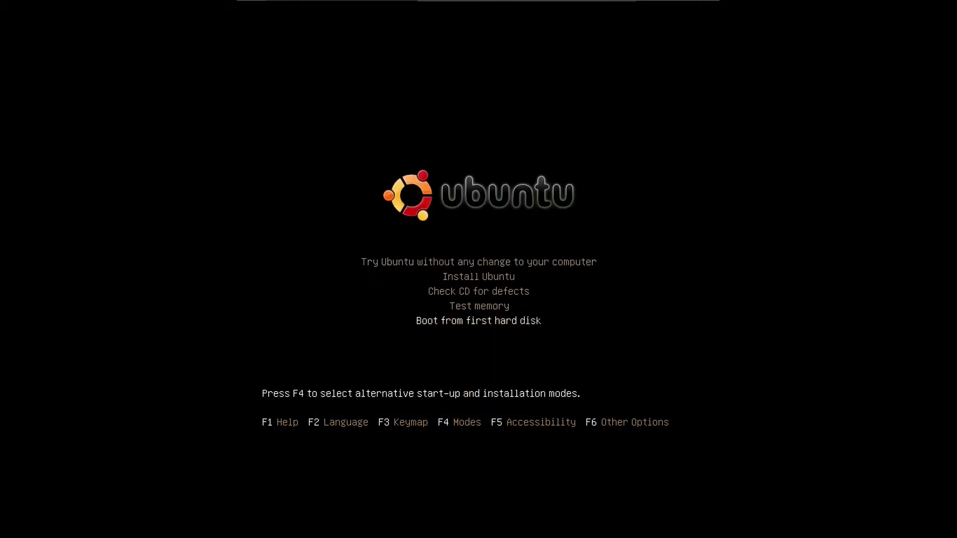
pyautogui.press('Down')
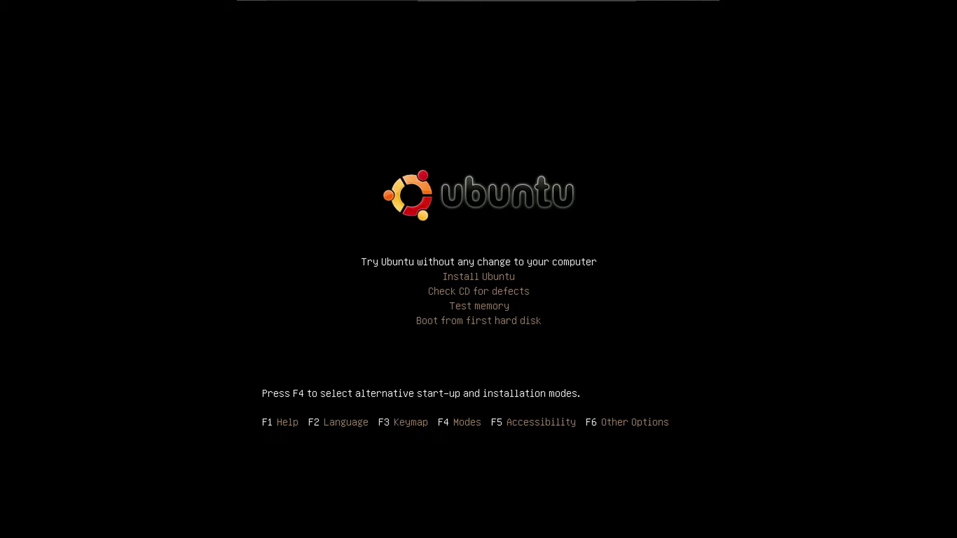
pyautogui.press('Return')
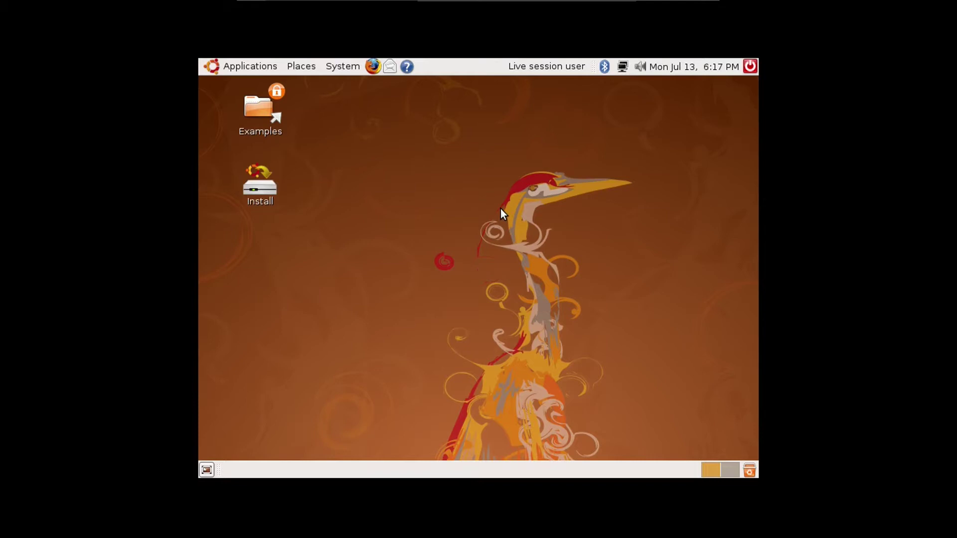
# Step: Set Screen Resolution preferences to 1366 x 768, apply, and keep the new setting
pyautogui.click(335, 68)
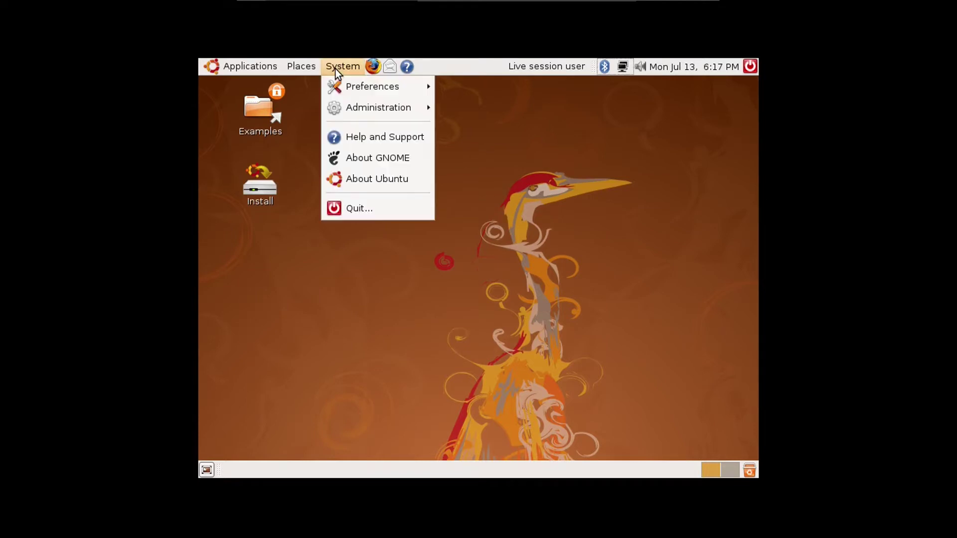
pyautogui.moveTo(360, 109)
pyautogui.moveTo(412, 93)
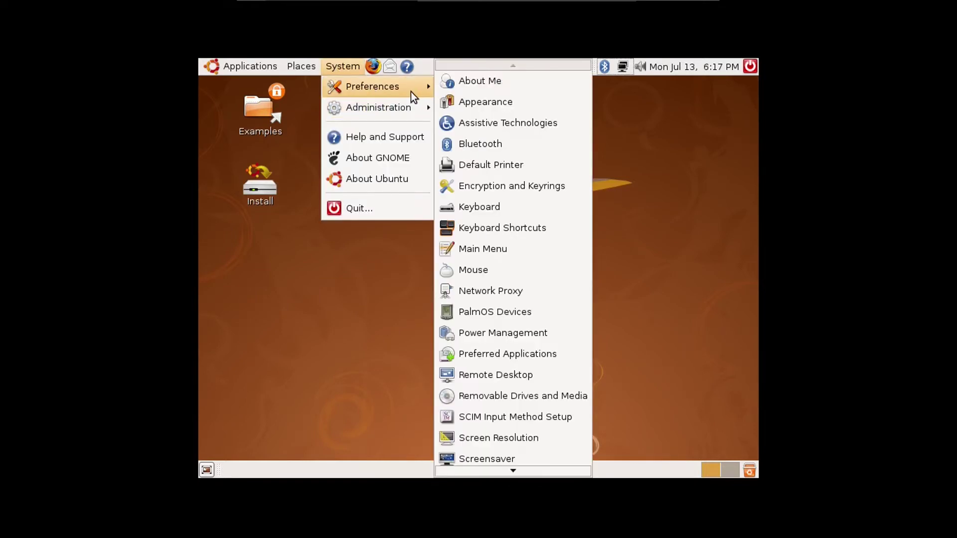
pyautogui.click(538, 439)
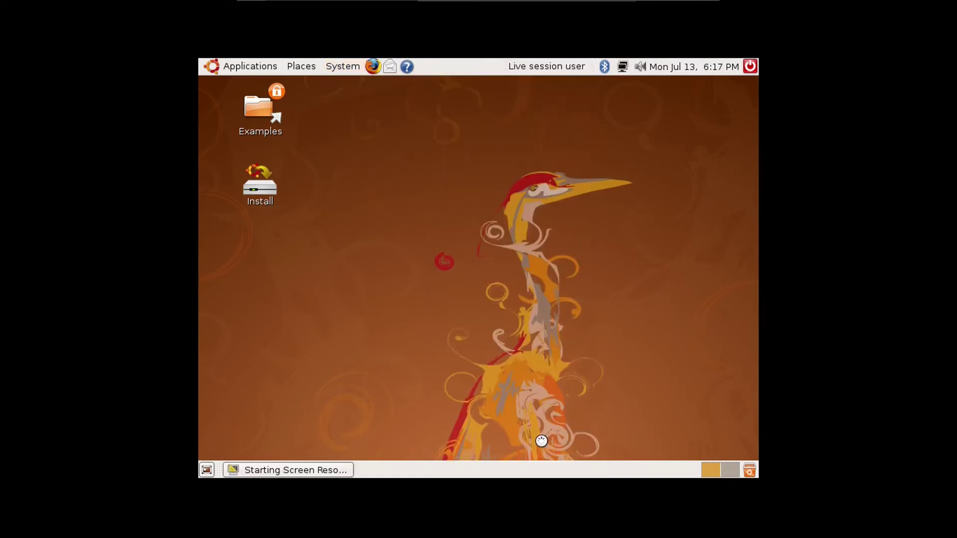
pyautogui.click(448, 300)
pyautogui.click(454, 206)
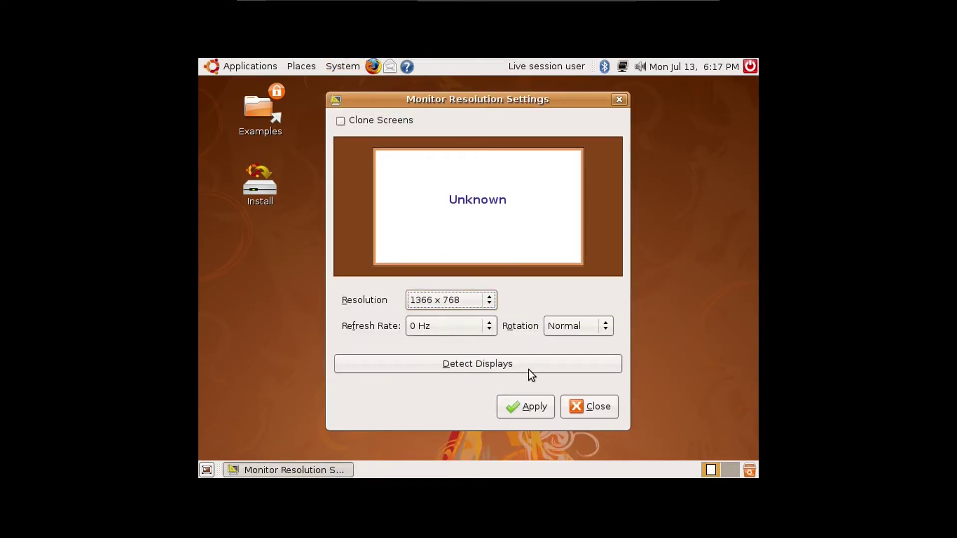
pyautogui.click(530, 409)
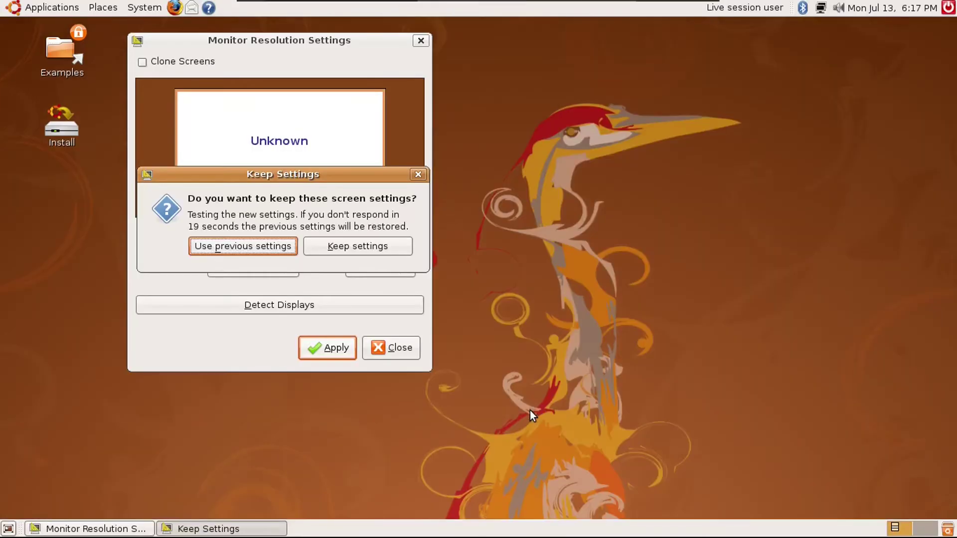
pyautogui.click(328, 245)
pyautogui.click(396, 348)
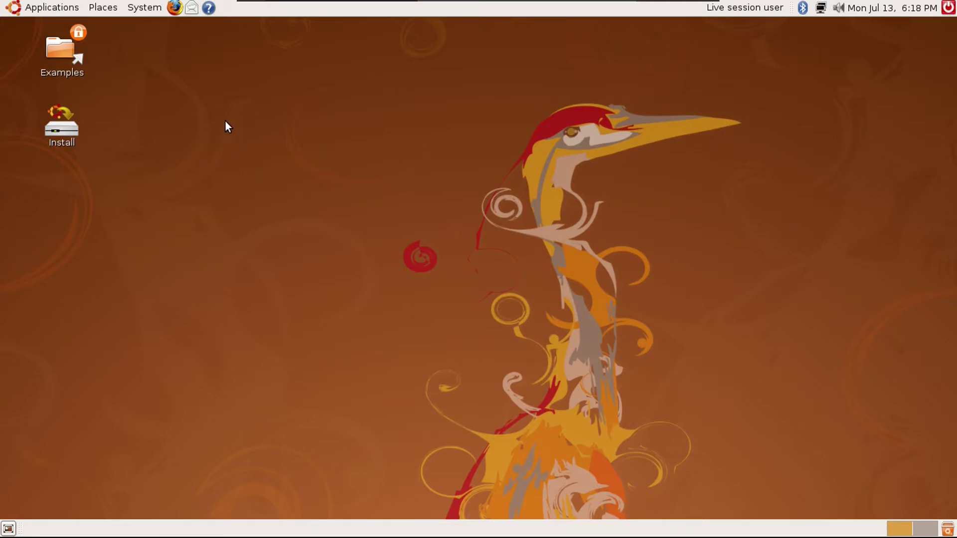
# Step: Launch the installer, accept New York and the USA keyboard, and choose Guided - use entire disk
pyautogui.doubleClick(68, 128)
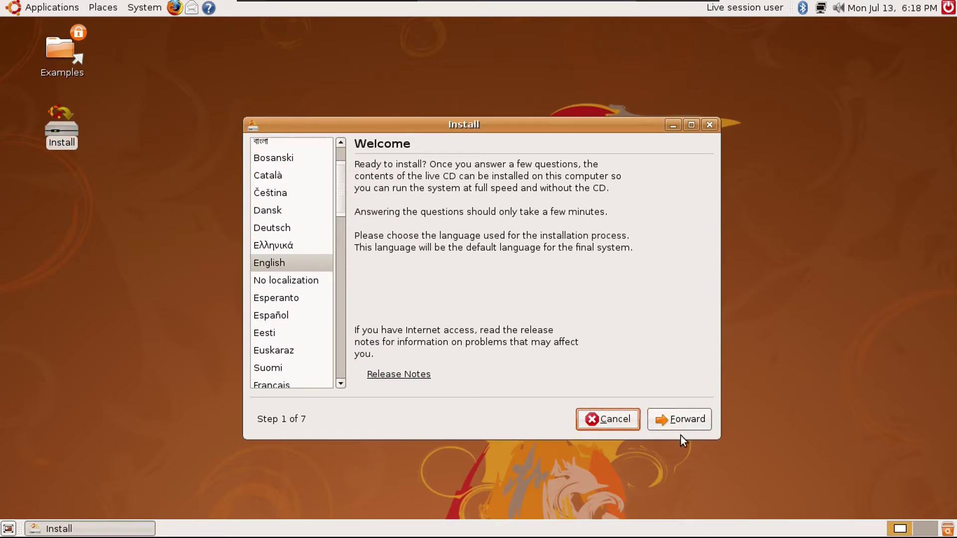
pyautogui.click(672, 424)
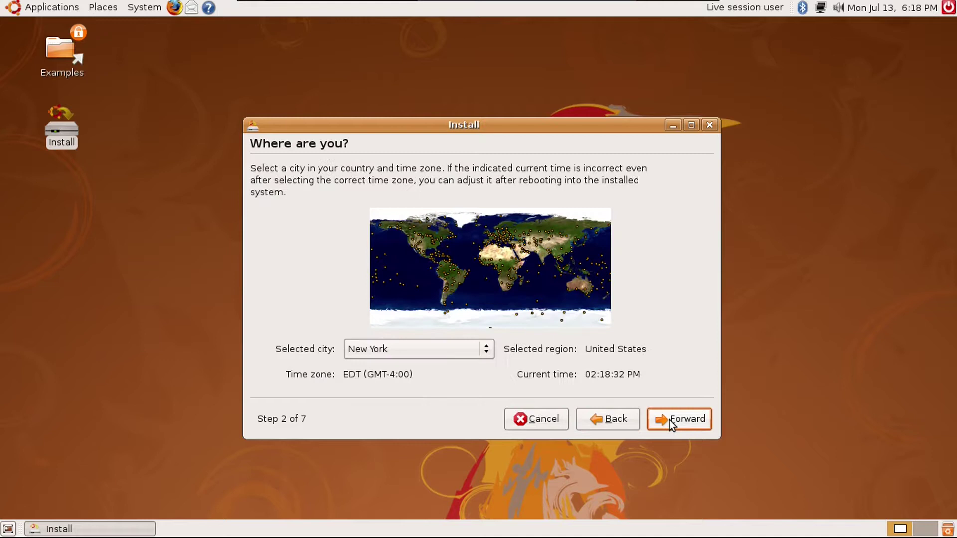
pyautogui.click(679, 414)
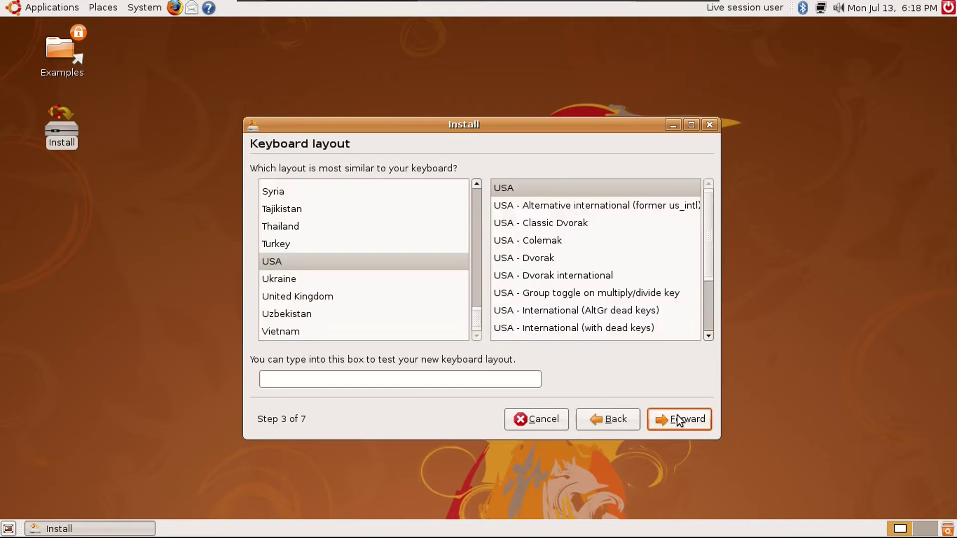
pyautogui.click(668, 422)
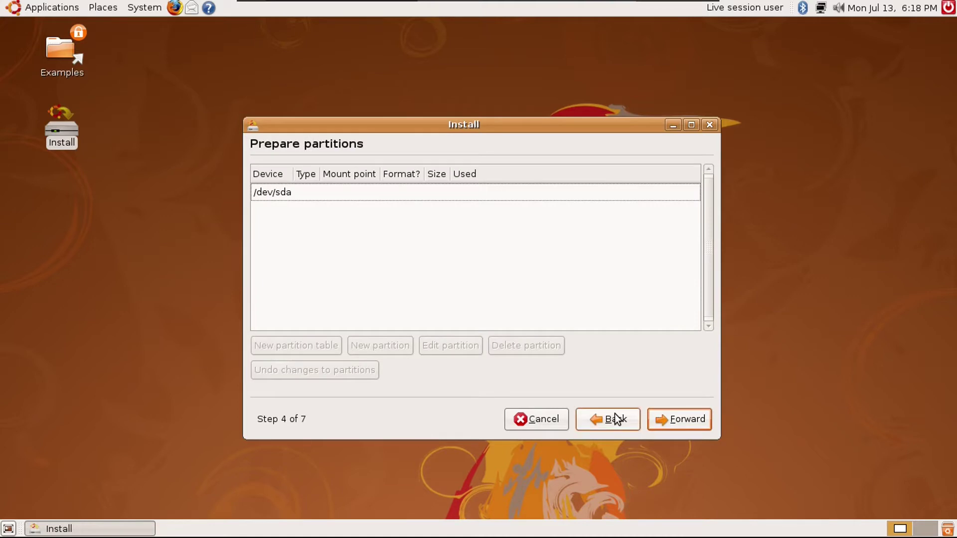
pyautogui.click(617, 420)
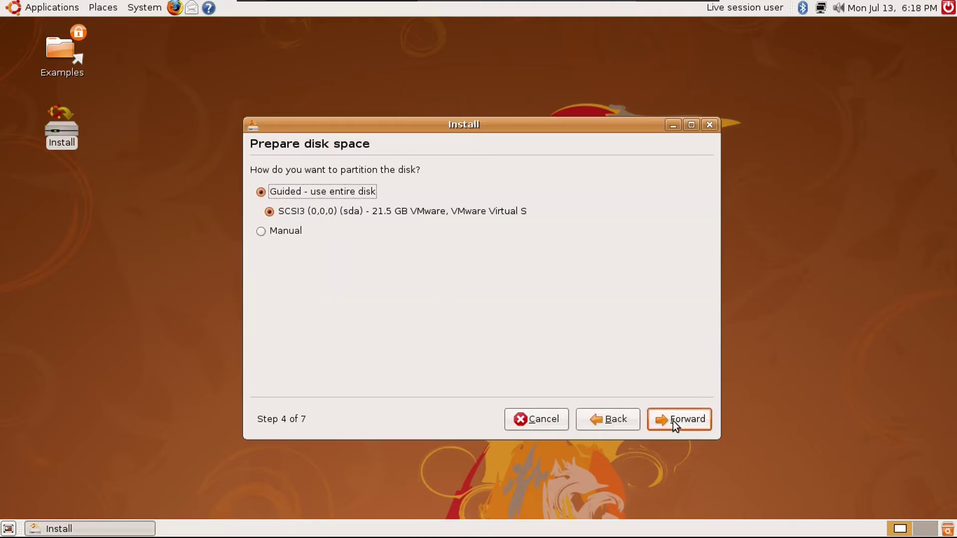
pyautogui.click(674, 424)
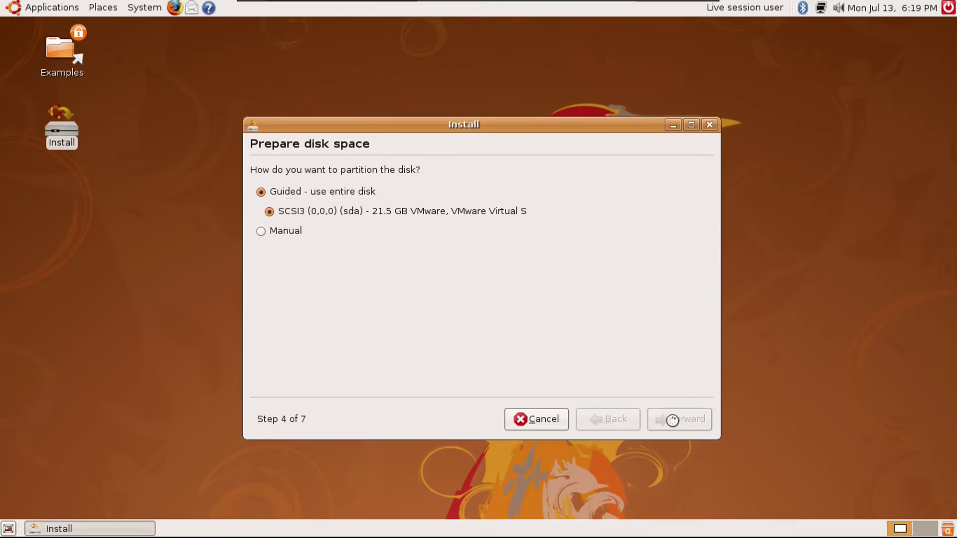
# Step: Enter the user's full name and type the account password twice
pyautogui.write('Drew Howden')
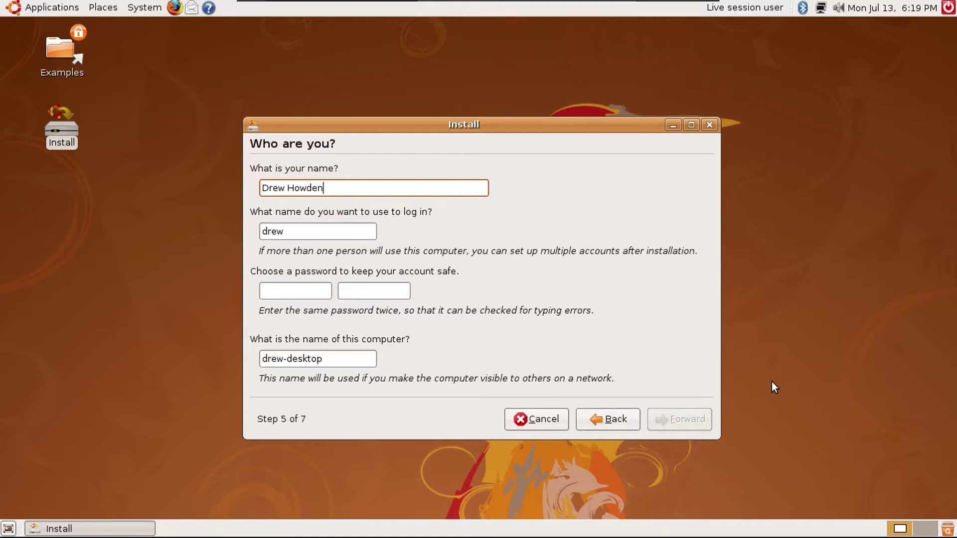
pyautogui.write(' Tech')
pyautogui.press('Tab')
pyautogui.press('Tab')
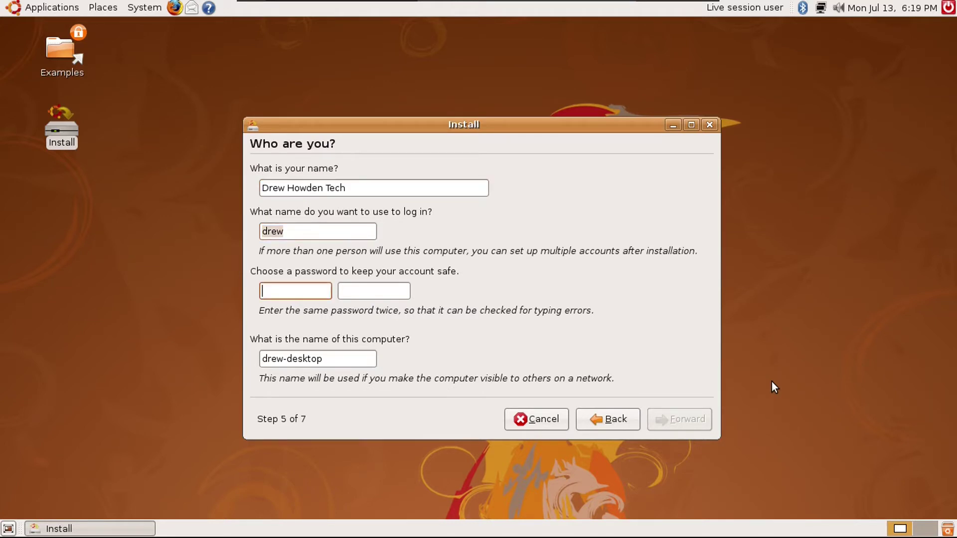
pyautogui.write('************')
pyautogui.press('Tab')
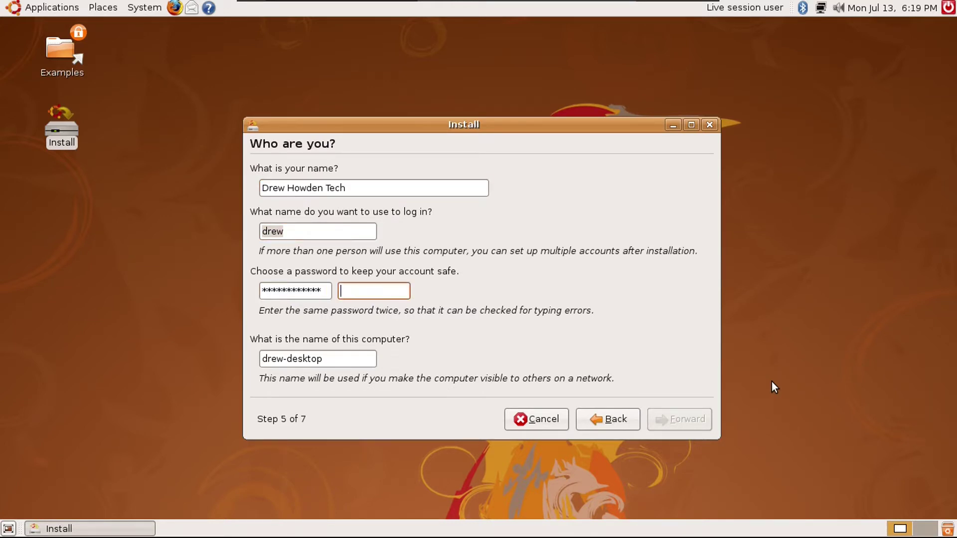
pyautogui.write('*')
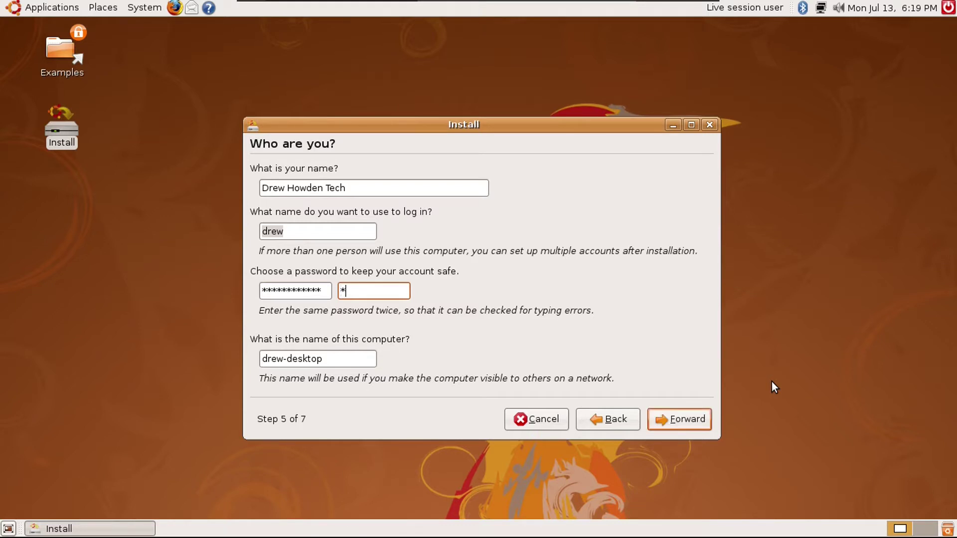
pyautogui.write('***********')
pyautogui.press('Tab')
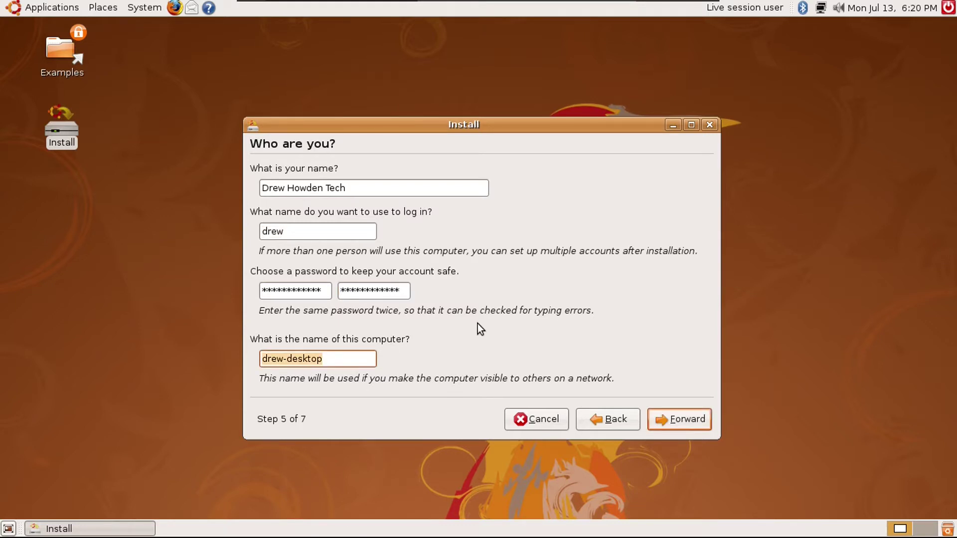
# Step: Set the computer name to ubuntu-8.04 and continue to the Step 7 summary
pyautogui.write('ubutn')
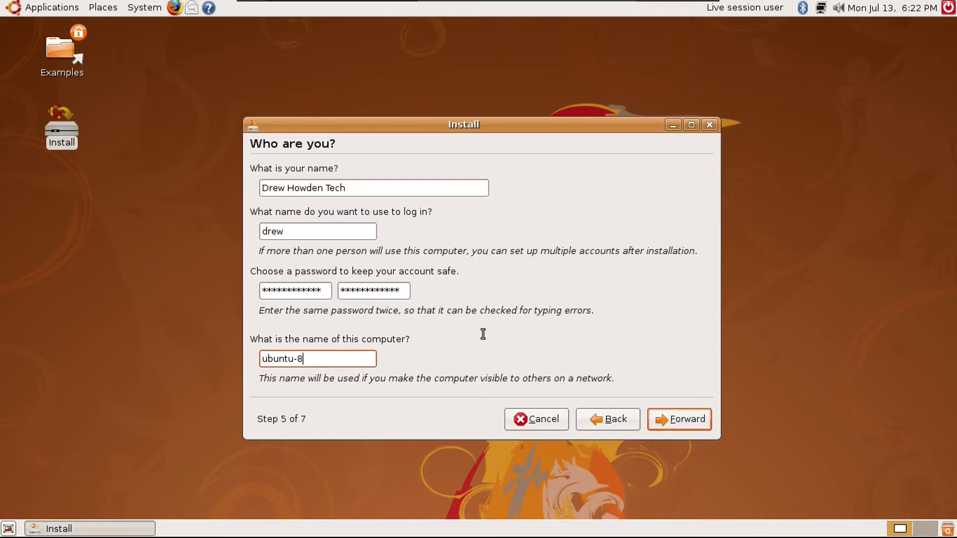
pyautogui.write('.03')
pyautogui.press('BackSpace')
pyautogui.write('4')
pyautogui.click(676, 420)
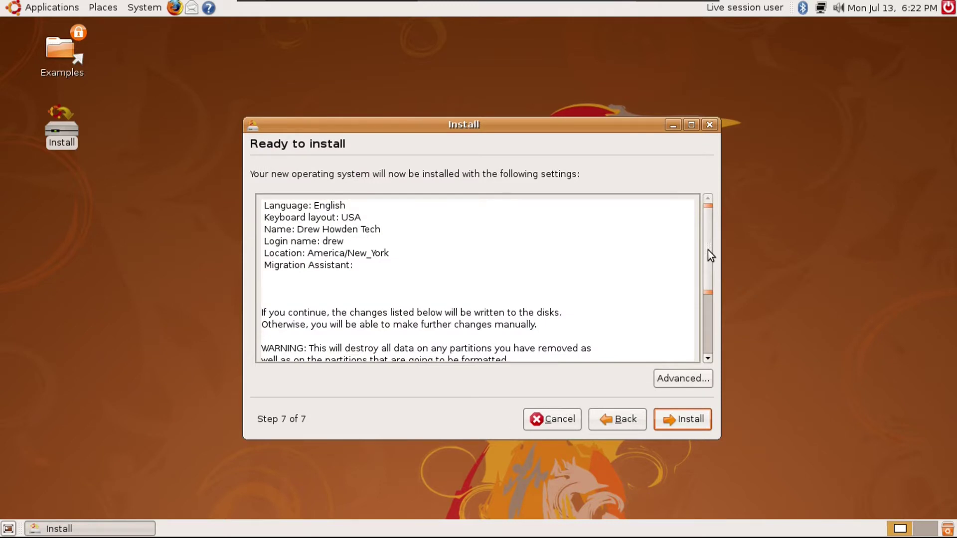
pyautogui.moveTo(707, 250); pyautogui.dragTo(694, 235)
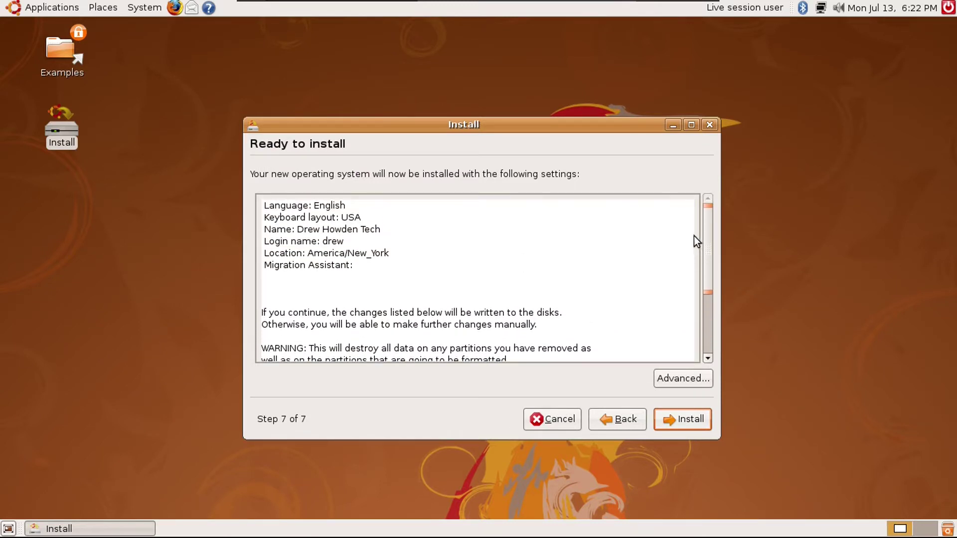
# Step: Install Ubuntu, restart into it, and log in with the new account's username
pyautogui.click(682, 419)
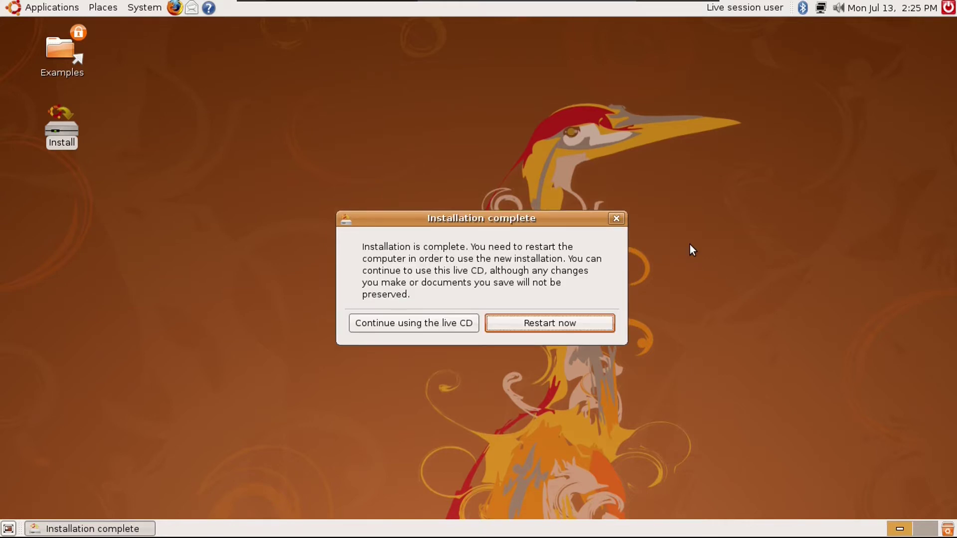
pyautogui.click(548, 322)
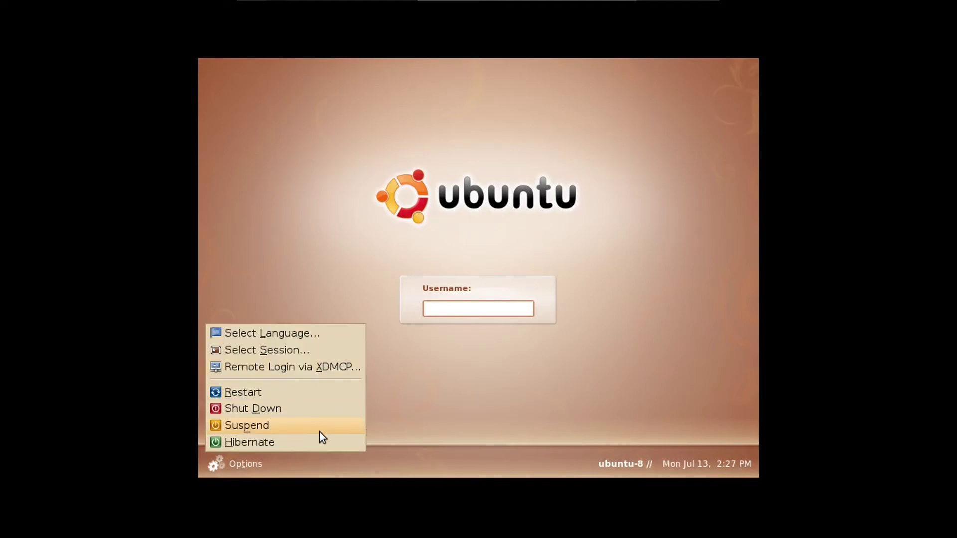
pyautogui.click(446, 390)
pyautogui.write('drew')
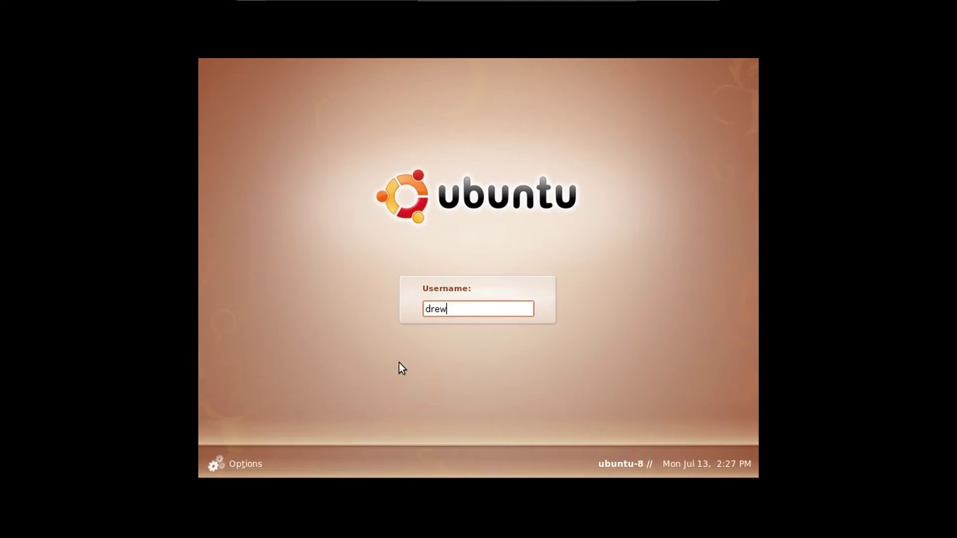
pyautogui.press('Return')
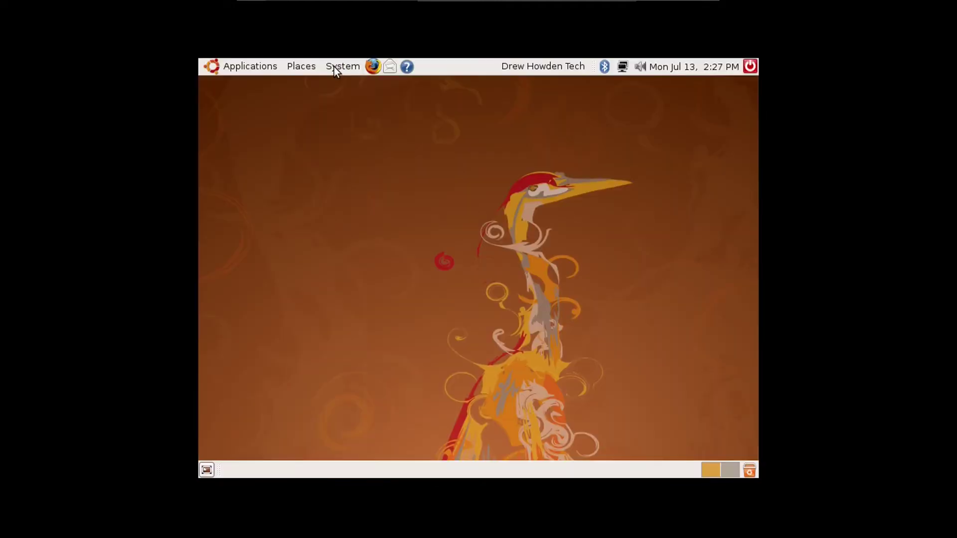
pyautogui.click(341, 66)
# Step: Run sudo apt install open-vm-tools in the terminal and enter the administrator password
pyautogui.moveTo(373, 107)
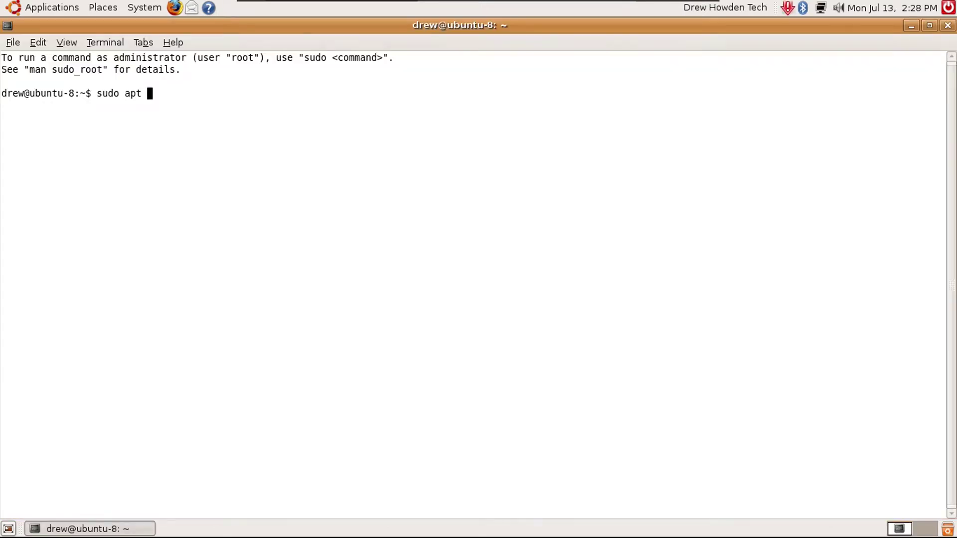
pyautogui.write('install open-')
pyautogui.write('vm-tool')
pyautogui.write('s')
pyautogui.press('Return')
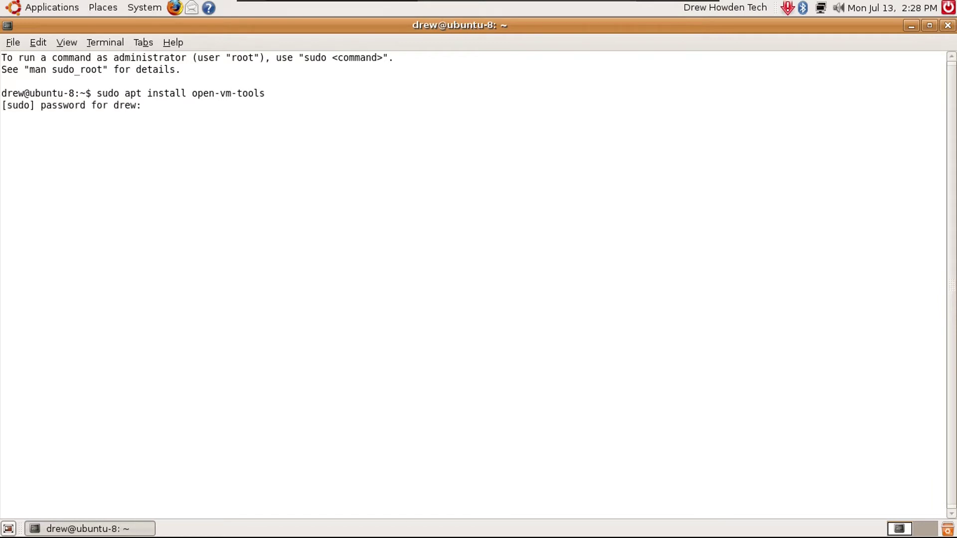
pyautogui.press('Return')
# Step: Retry as sudo aptitude install open-vm-tools, then close the terminal after it fails
pyautogui.press('Up')
pyautogui.press('Left')
pyautogui.press('Left')
pyautogui.press('Left')
pyautogui.press('Left')
pyautogui.press('Left')
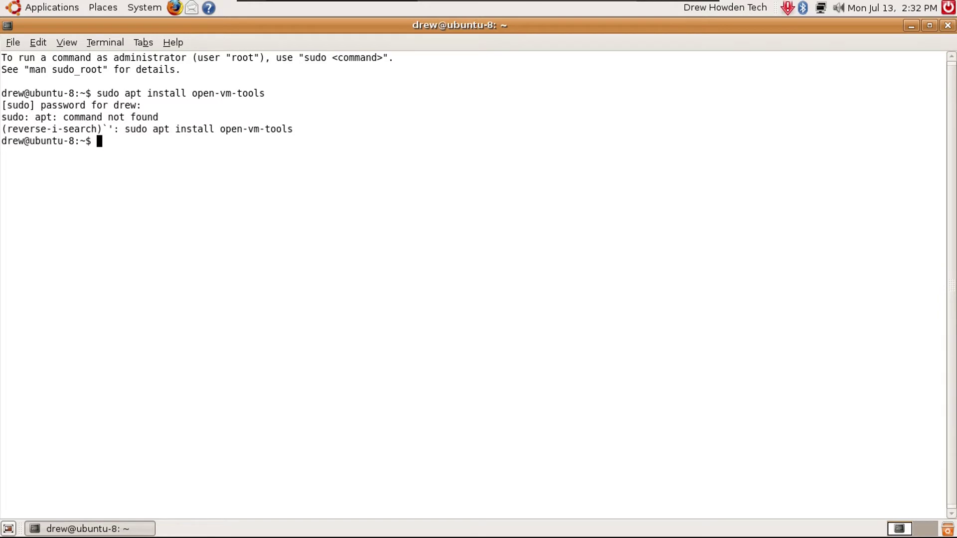
pyautogui.press('Up')
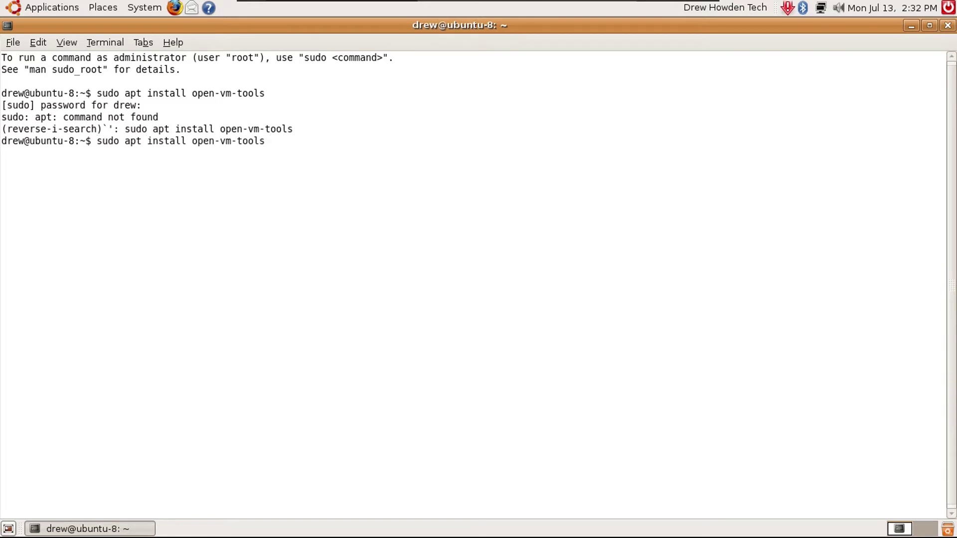
pyautogui.press('Left')
pyautogui.press('Left')
pyautogui.press('Left')
pyautogui.press('Left')
pyautogui.press('Left')
pyautogui.press('Left')
pyautogui.press('Left')
pyautogui.press('Left')
pyautogui.press('Left')
pyautogui.press('Left')
pyautogui.press('Left')
pyautogui.press('Left')
pyautogui.press('Left')
pyautogui.press('Left')
pyautogui.press('Left')
pyautogui.press('Left')
pyautogui.press('Left')
pyautogui.press('Left')
pyautogui.press('Left')
pyautogui.press('Left')
pyautogui.write('in')
pyautogui.press('BackSpace')
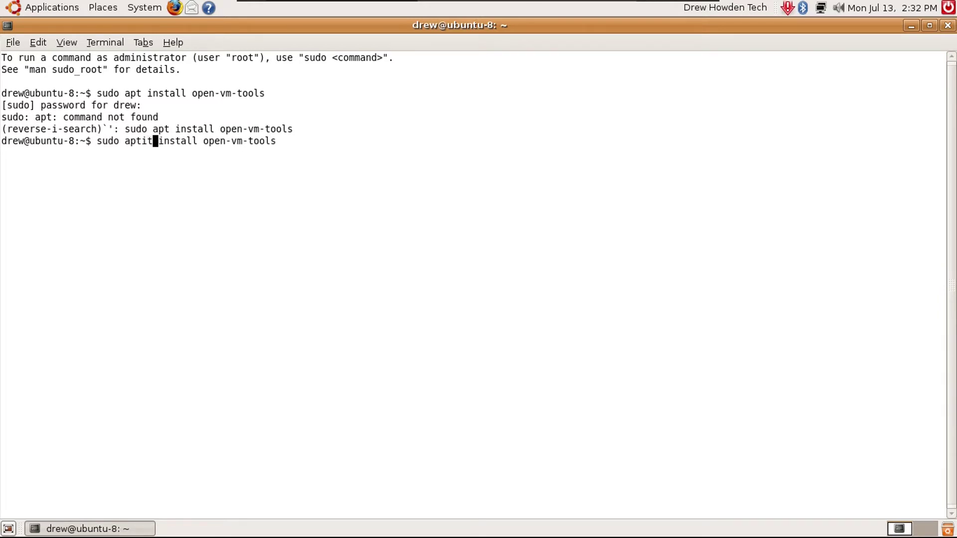
pyautogui.write('tude')
pyautogui.press('Return')
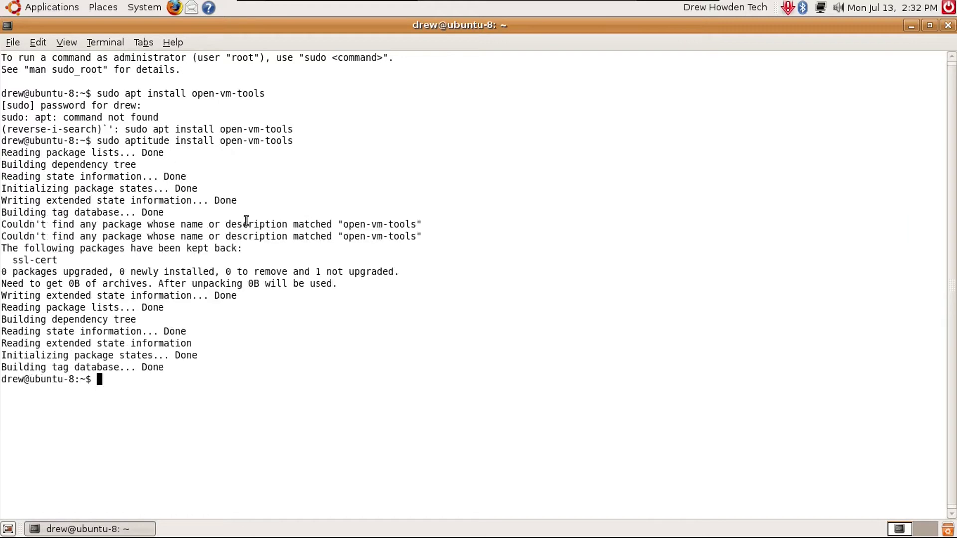
pyautogui.hotkey('ctrl', 'd')
# Step: Install VMware Tools from the VM menu and extract its tar.gz archive into the home folder
pyautogui.moveTo(408, 4)
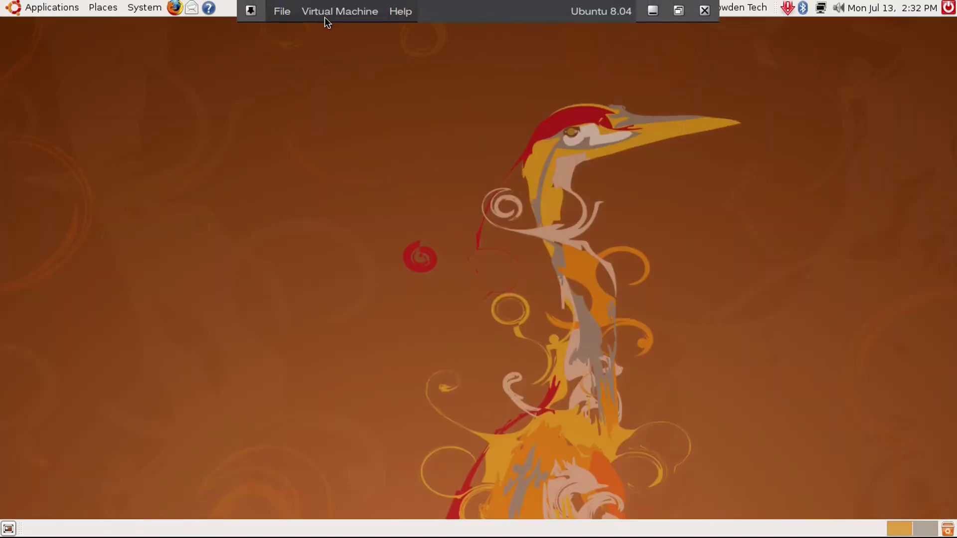
pyautogui.click(329, 12)
pyautogui.click(378, 104)
pyautogui.doubleClick(376, 150)
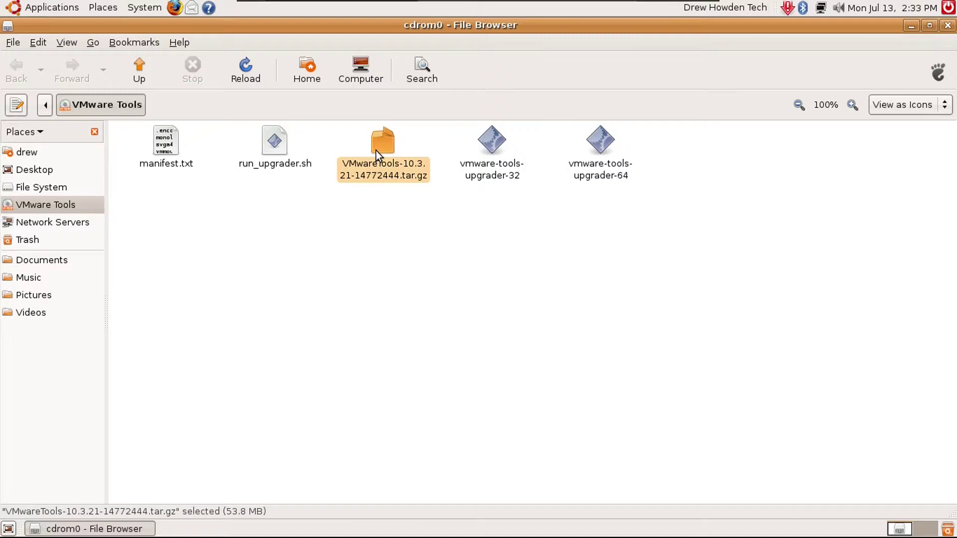
pyautogui.click(397, 25)
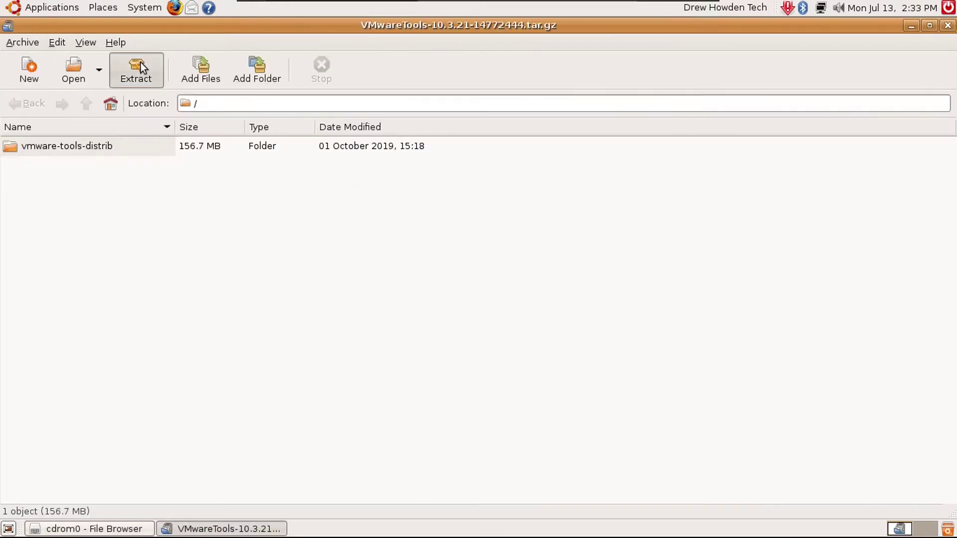
pyautogui.click(135, 70)
pyautogui.click(245, 191)
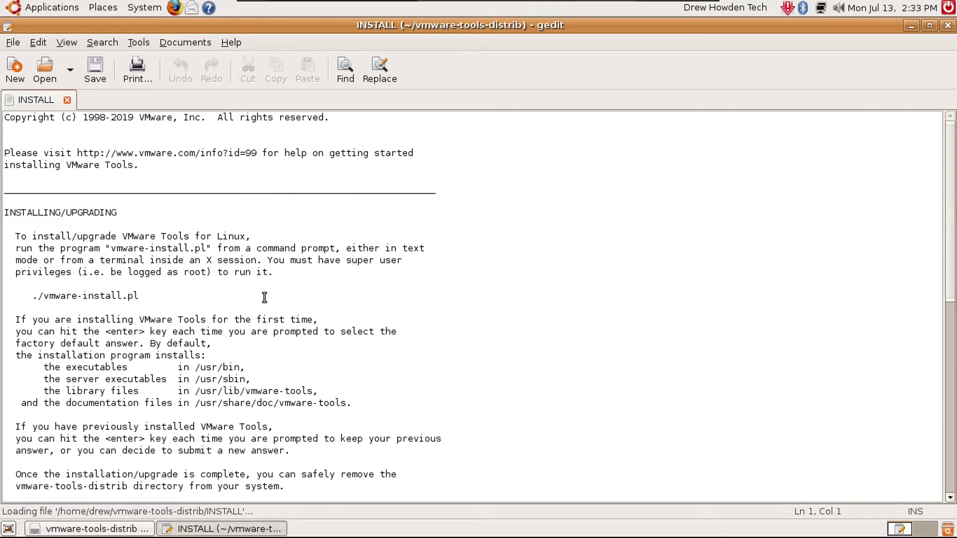
# Step: In a terminal, cd into vmware-tools-distrib and run sudo ./vmware-install.pl
pyautogui.click(144, 7)
pyautogui.click(263, 373)
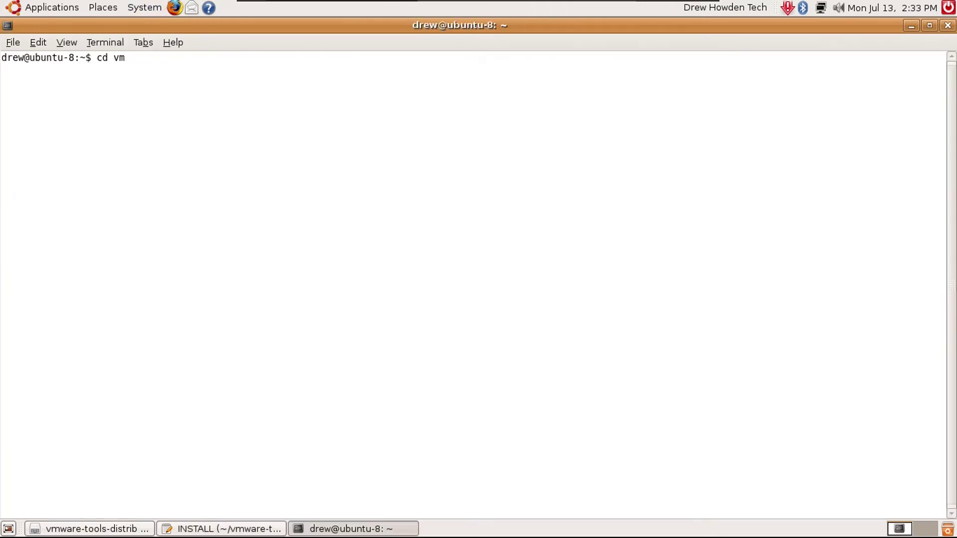
pyautogui.write('ware-tools-distrib')
pyautogui.press('Return')
pyautogui.write('sud')
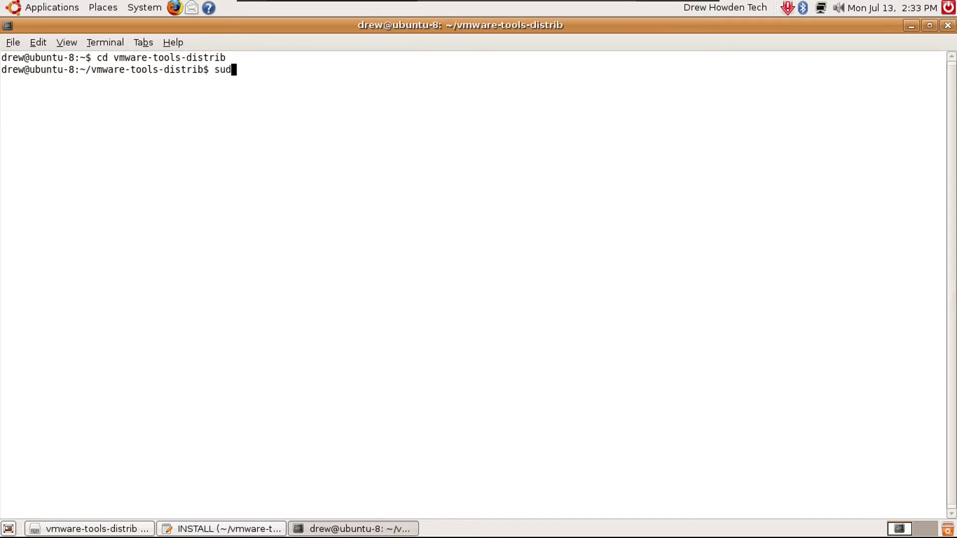
pyautogui.write('o ./vmware-install.pl')
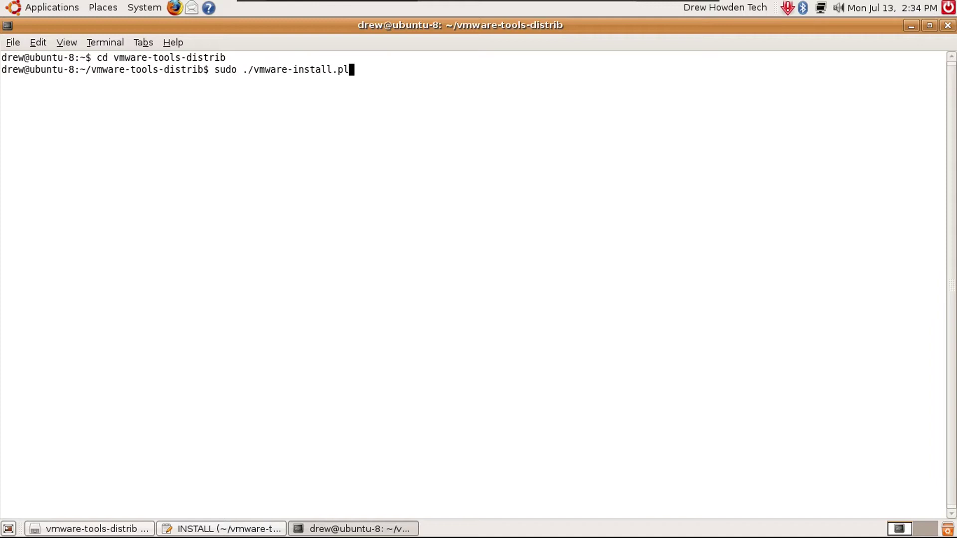
pyautogui.press('Return')
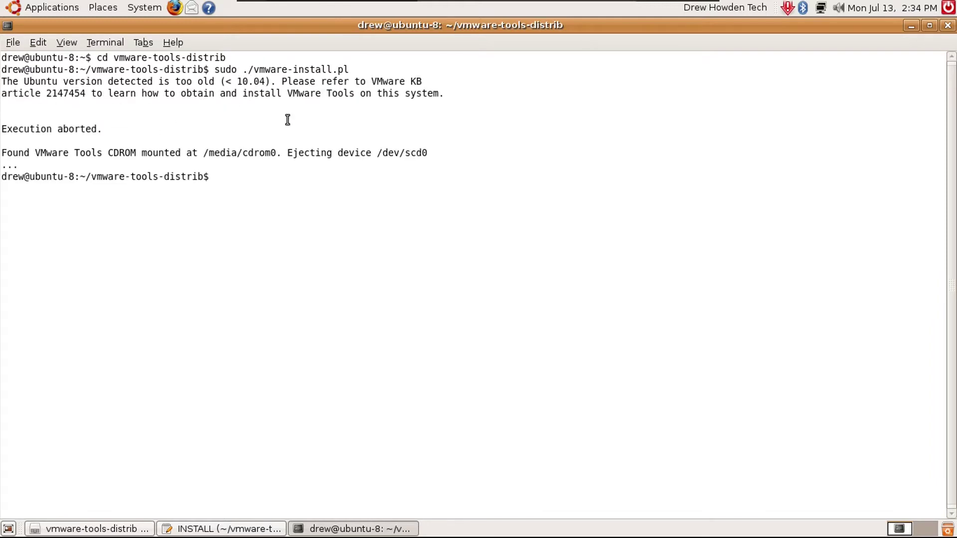
# Step: Select the (< 10.04) version note, then close the terminal, INSTALL readme and file browser
pyautogui.moveTo(220, 82); pyautogui.dragTo(273, 83)
pyautogui.click(352, 162)
pyautogui.click(947, 24)
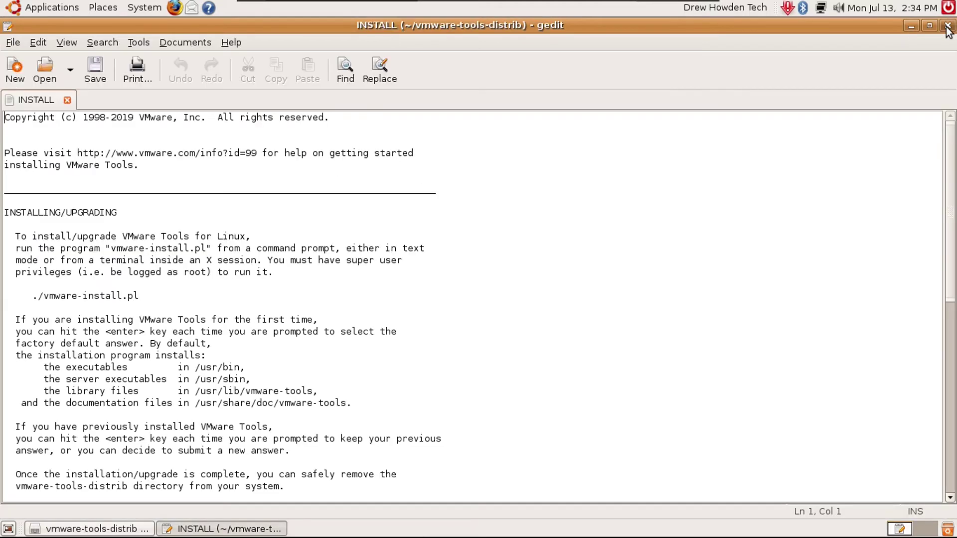
pyautogui.click(947, 26)
pyautogui.hotkey('ctrl', 'w')
# Step: Permanently empty the Trash holding vmware-tools-distrib, browse File System and home, then close the browser
pyautogui.click(51, 7)
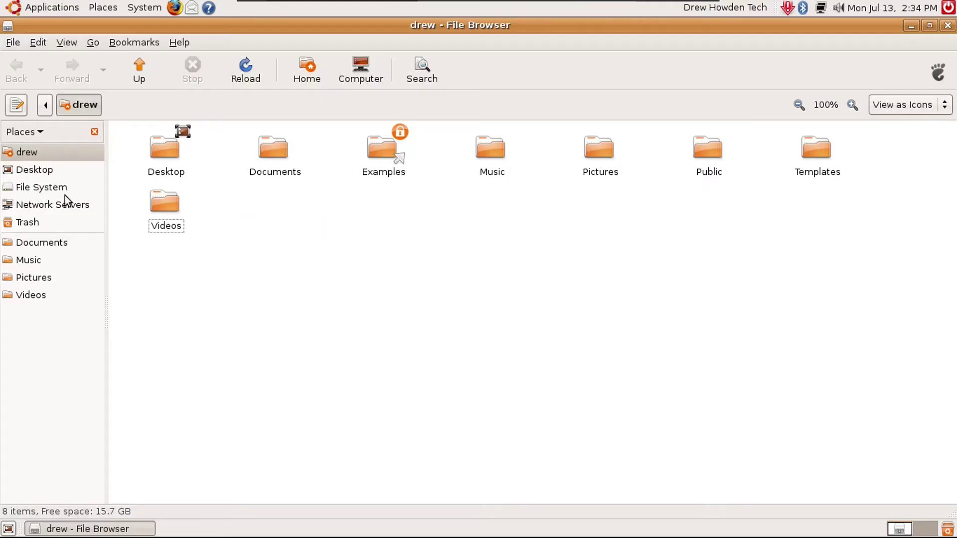
pyautogui.click(54, 222)
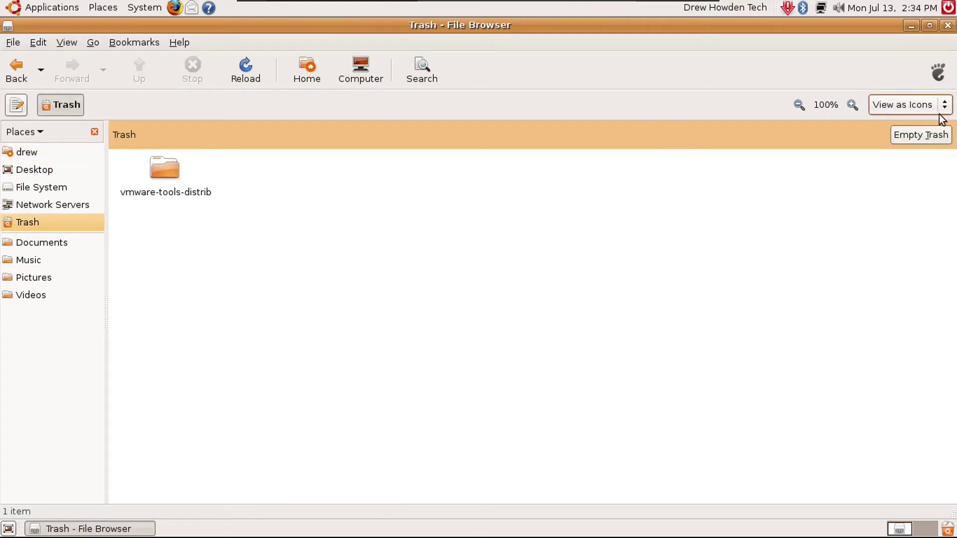
pyautogui.click(925, 135)
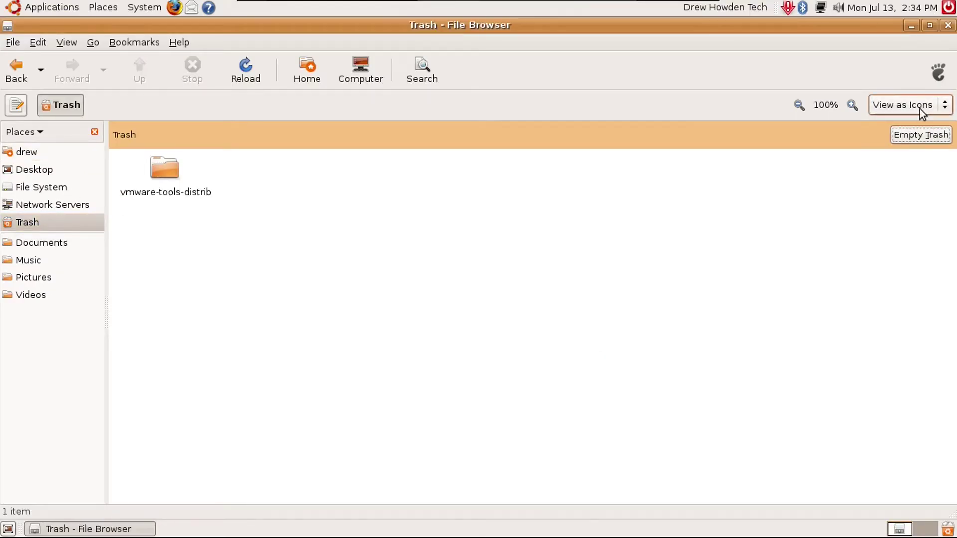
pyautogui.click(920, 135)
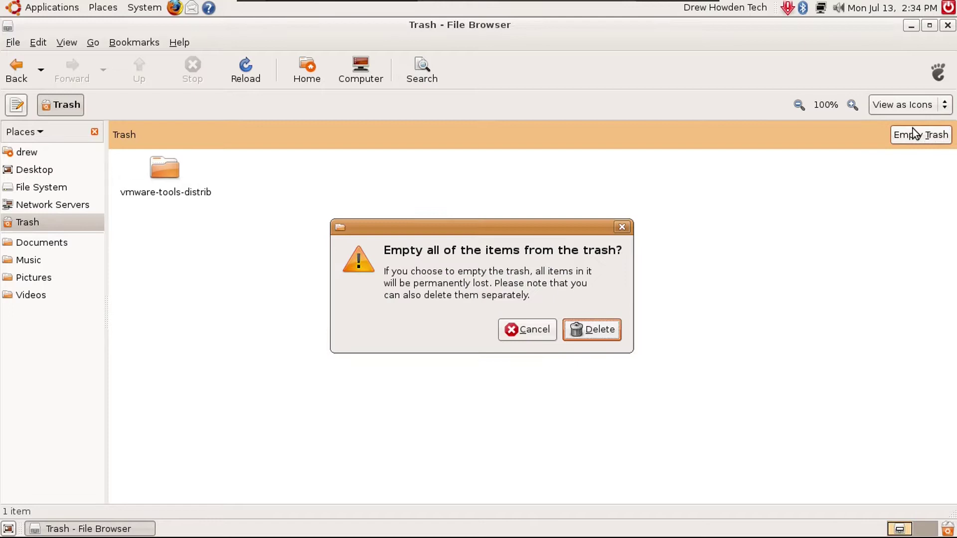
pyautogui.click(593, 330)
pyautogui.click(27, 187)
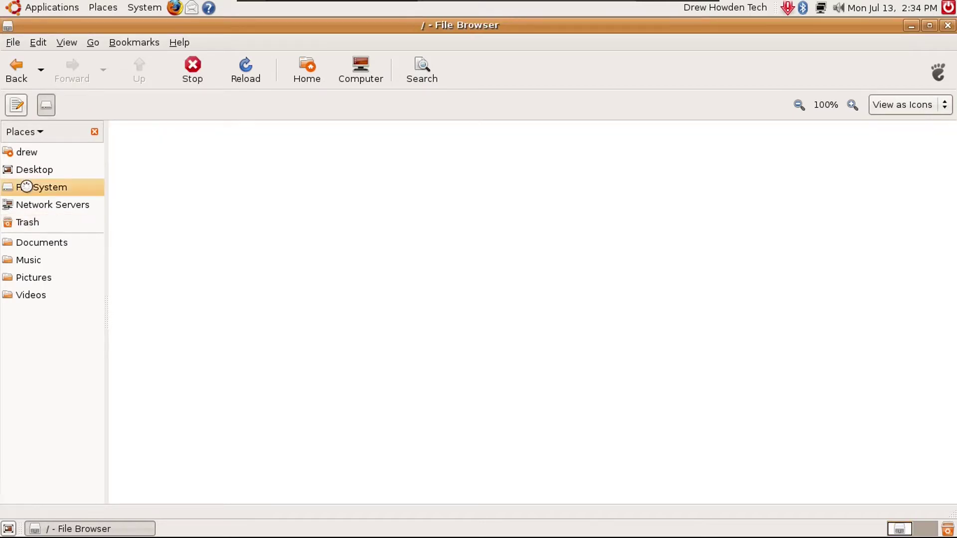
pyautogui.click(30, 152)
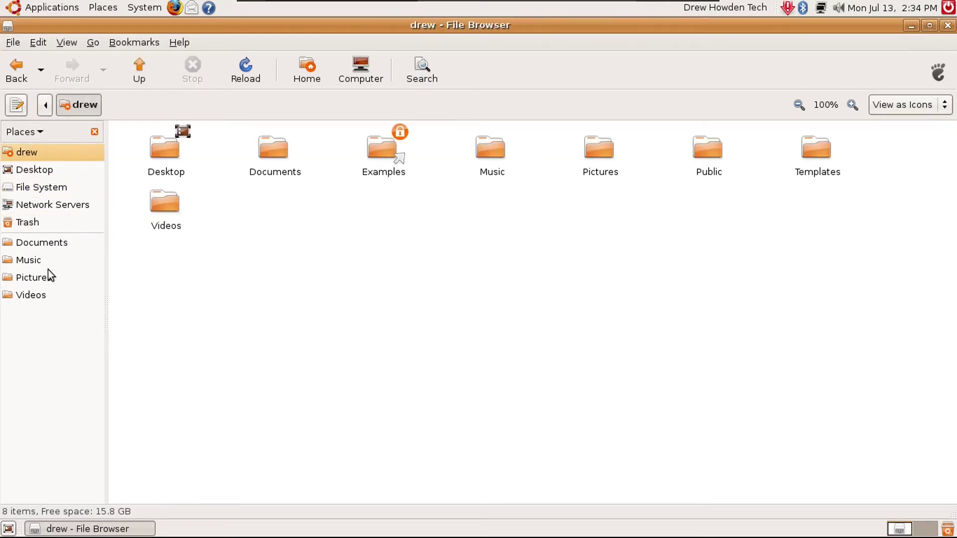
pyautogui.hotkey('ctrl', 'w')
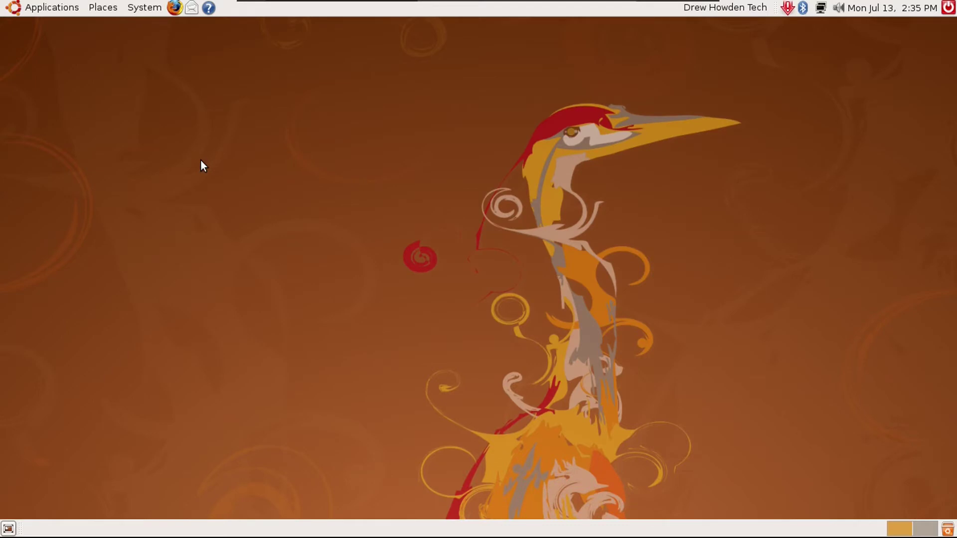
pyautogui.click(144, 7)
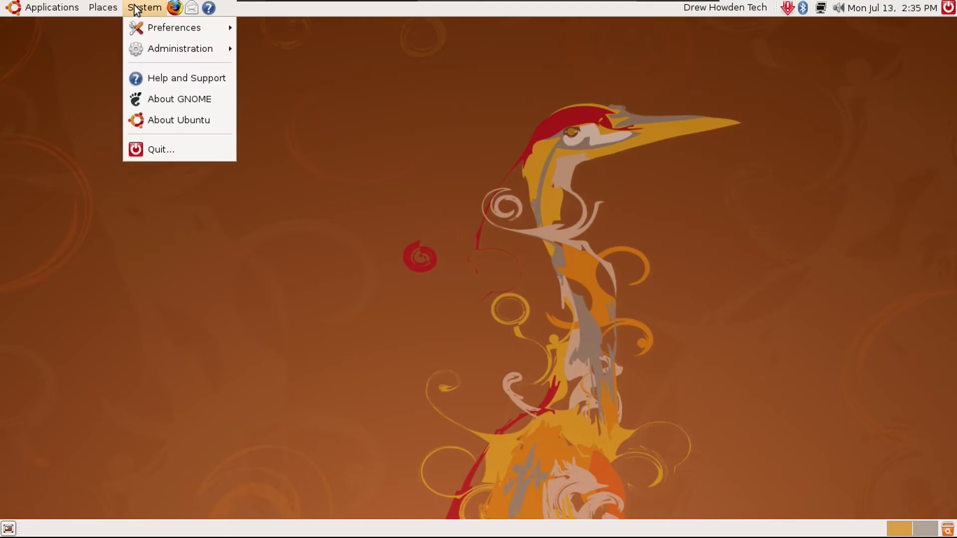
pyautogui.click(208, 118)
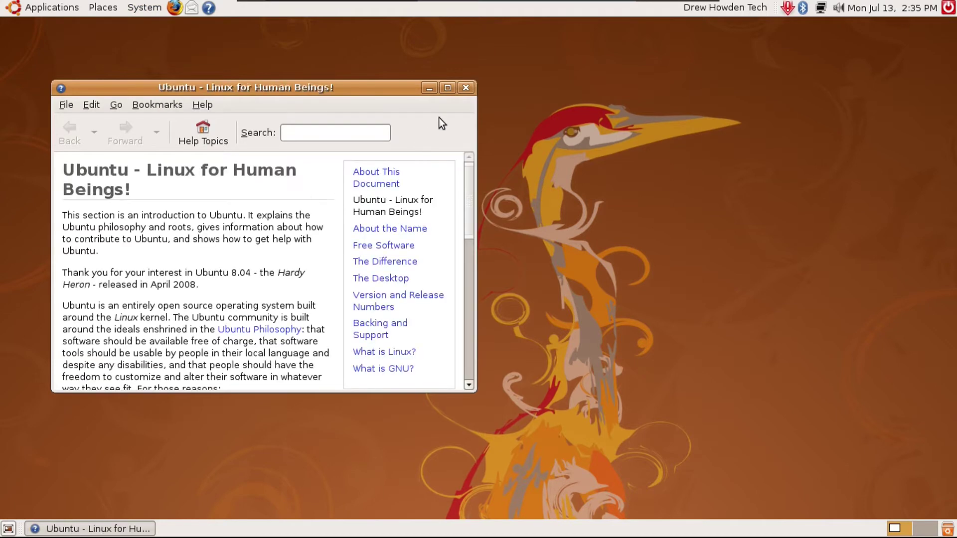
pyautogui.click(447, 88)
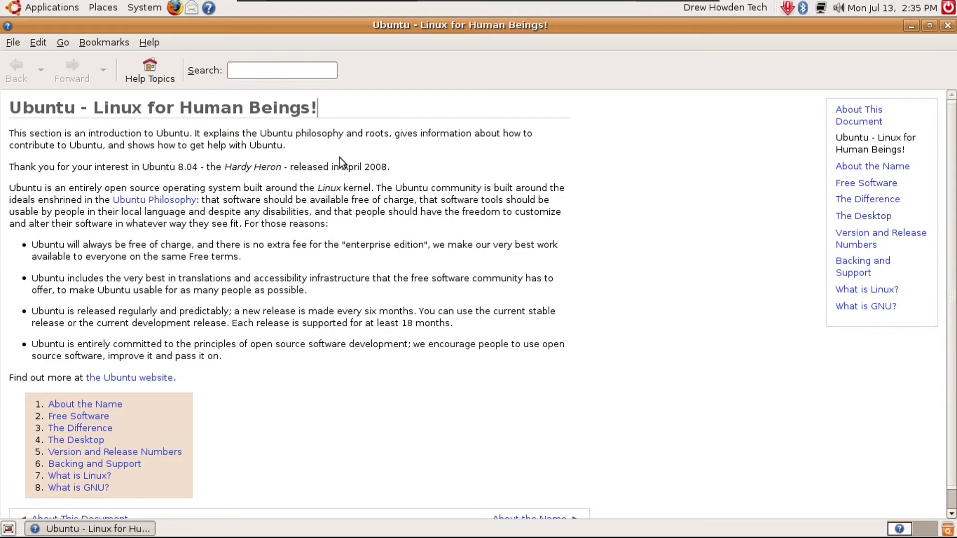
pyautogui.scroll(-1, 347, 164)
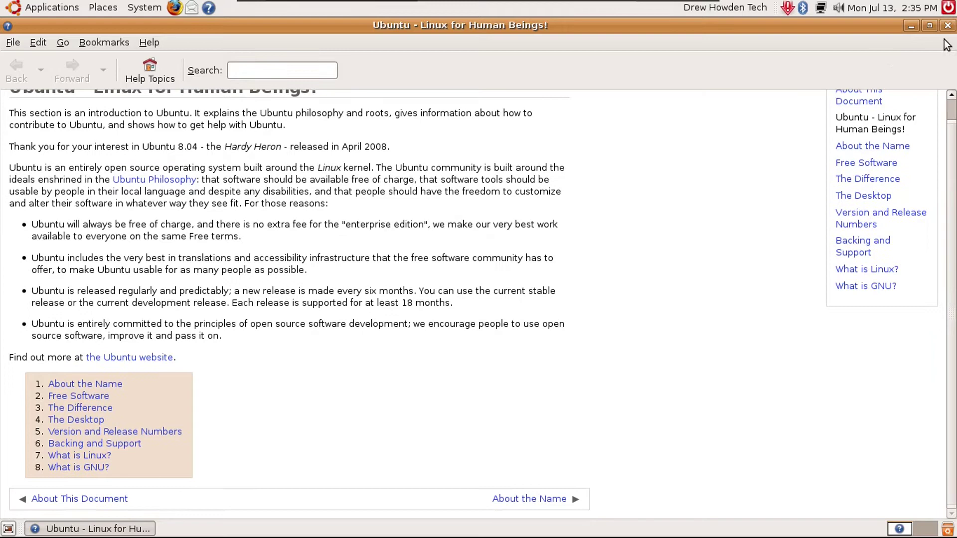
pyautogui.scroll(1, 953, 149)
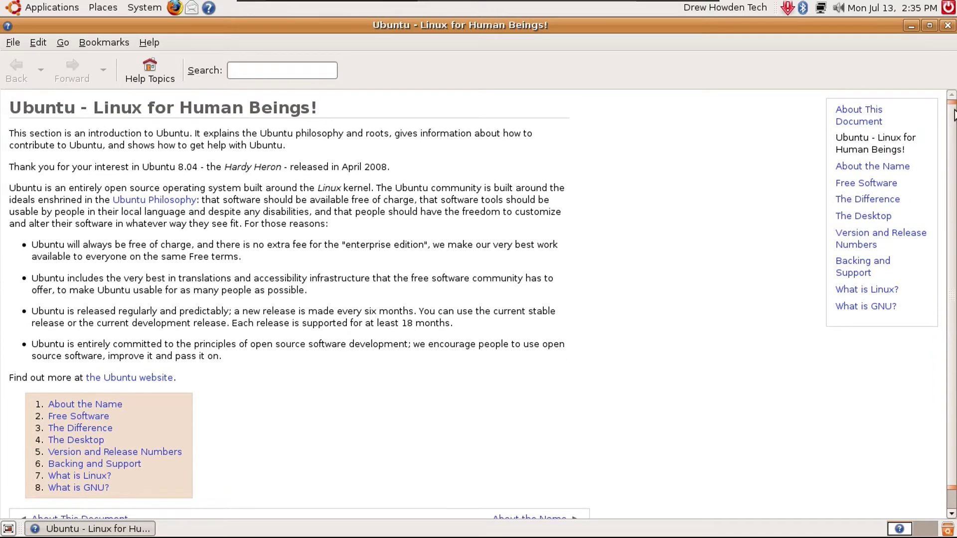
pyautogui.click(947, 26)
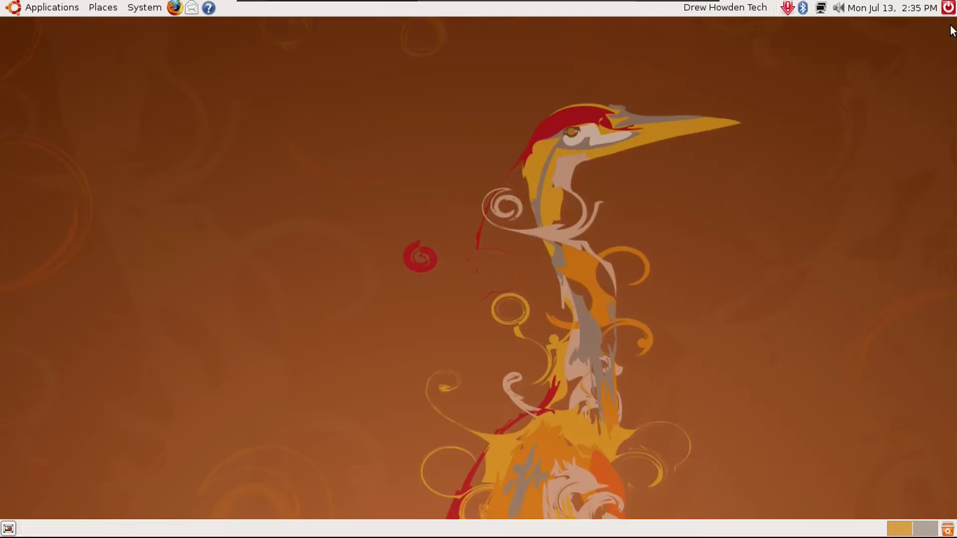
pyautogui.click(160, 6)
pyautogui.click(172, 95)
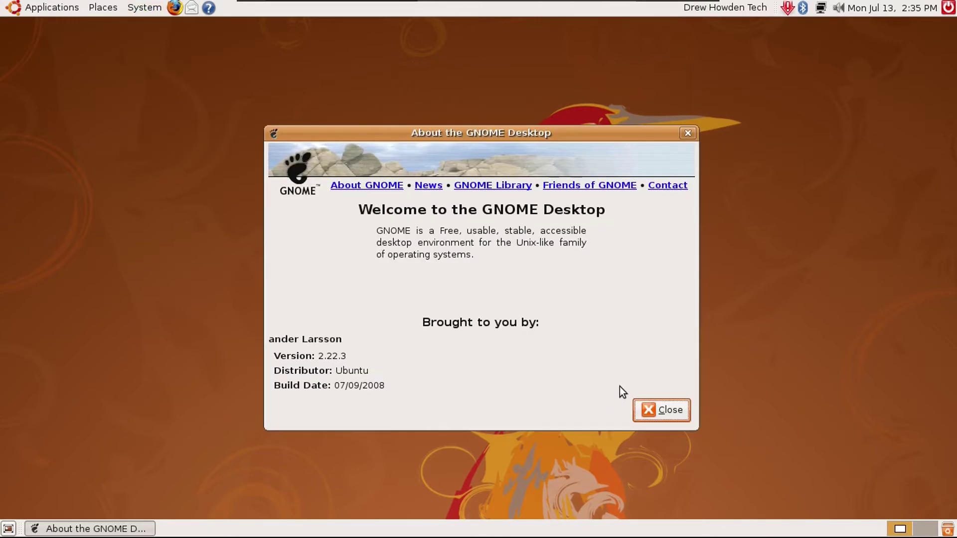
pyautogui.click(643, 410)
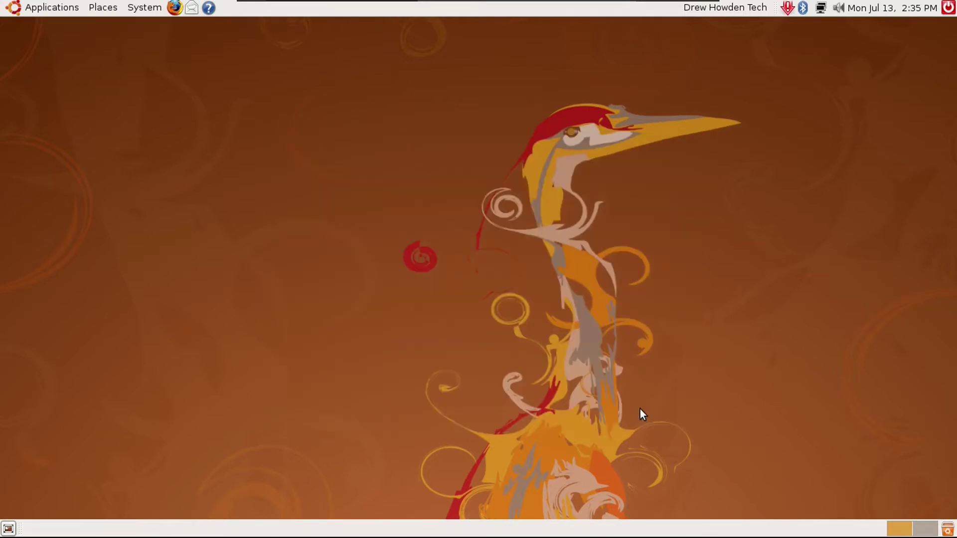
pyautogui.click(786, 8)
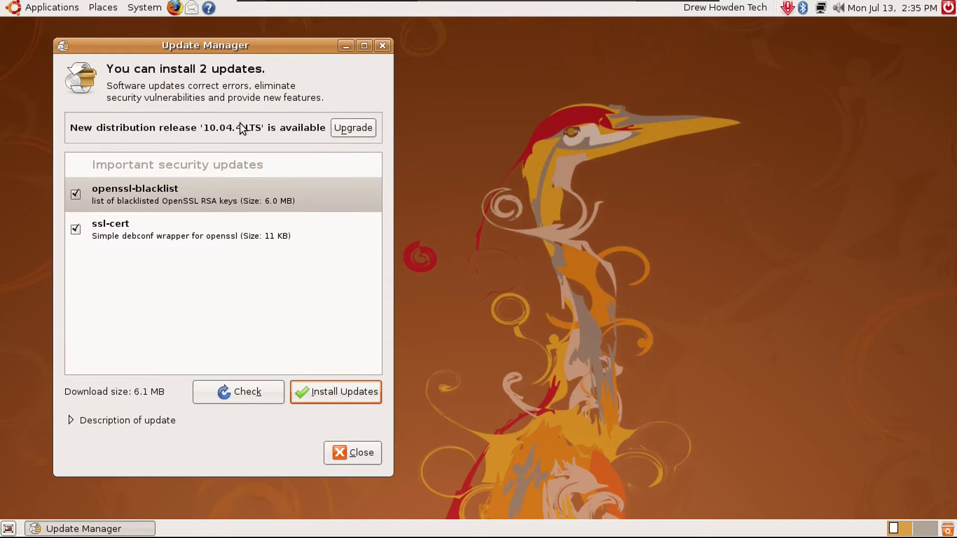
pyautogui.click(232, 399)
pyautogui.write('*********')
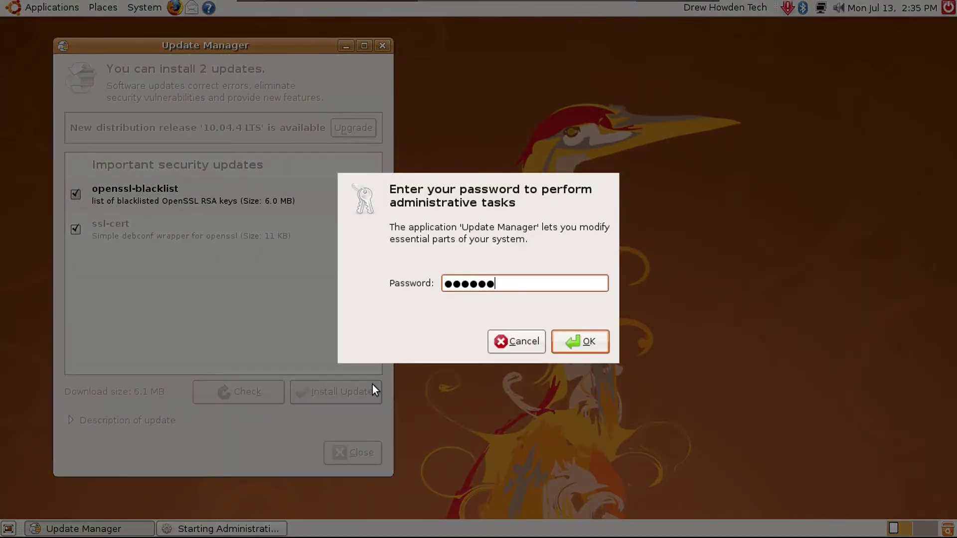
pyautogui.press('Return')
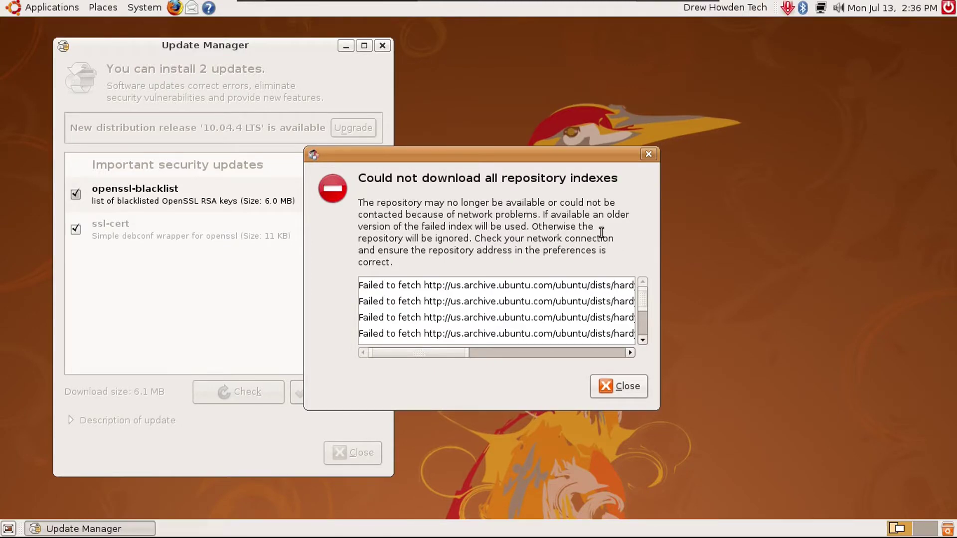
pyautogui.press('Return')
pyautogui.click(316, 393)
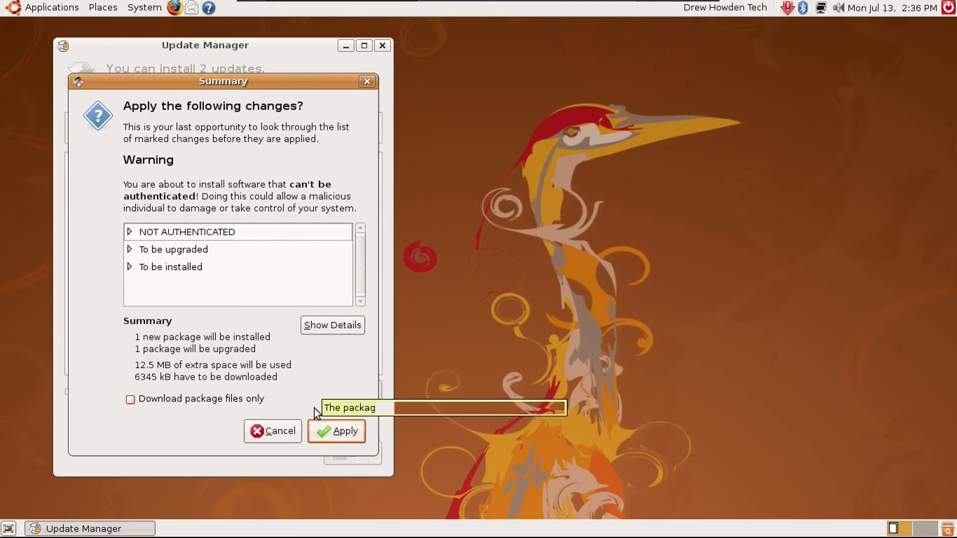
pyautogui.click(324, 431)
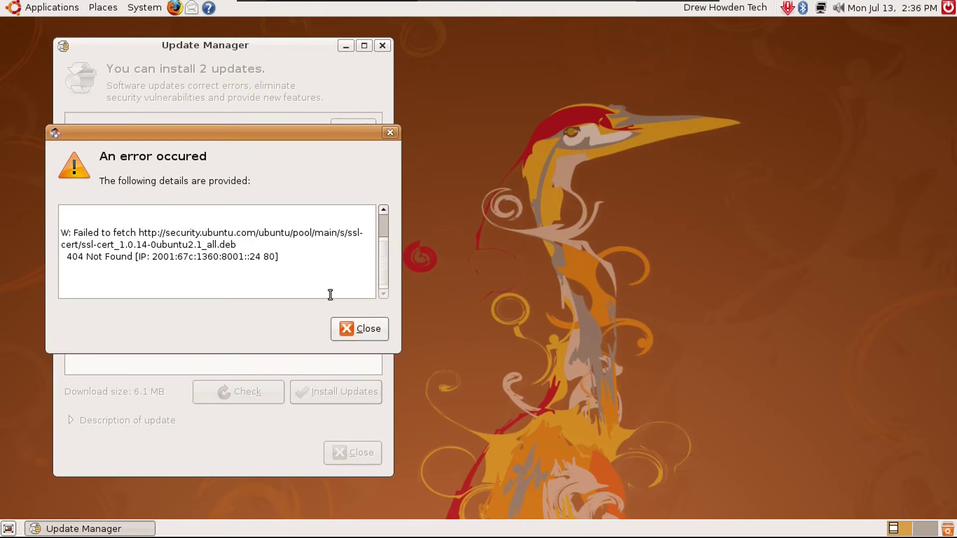
pyautogui.click(360, 330)
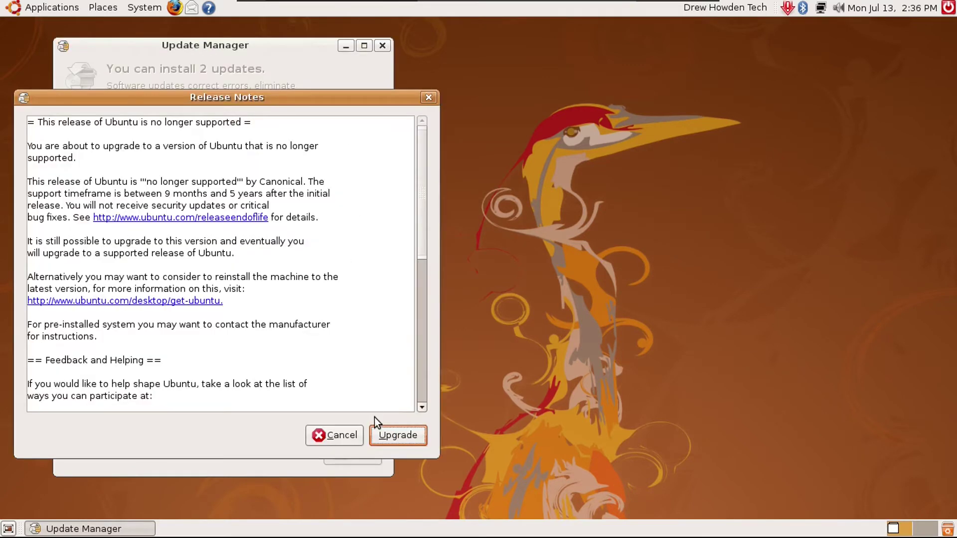
pyautogui.click(379, 429)
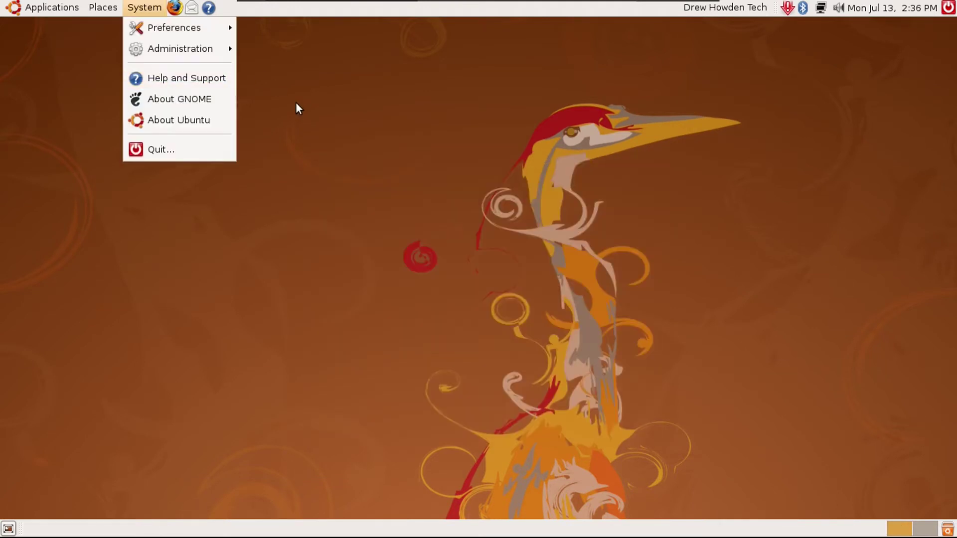
pyautogui.click(296, 105)
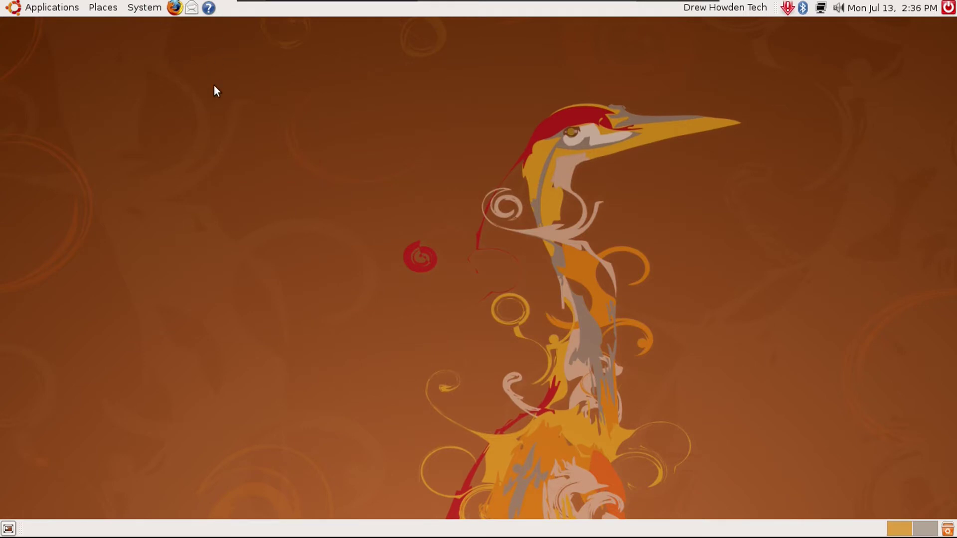
# Step: Launch Tomboy Notes and glance at the Start Here note before returning to the notes list
pyautogui.click(45, 7)
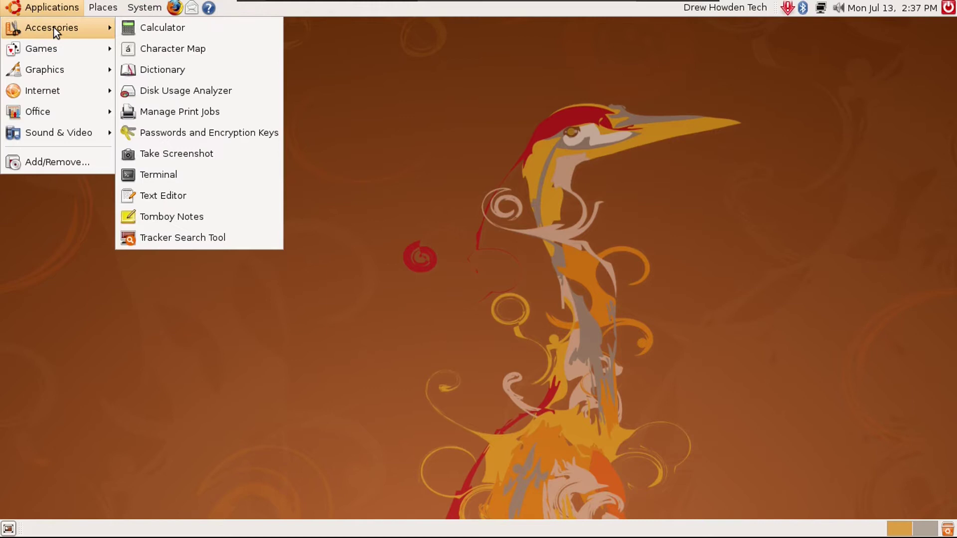
pyautogui.click(310, 139)
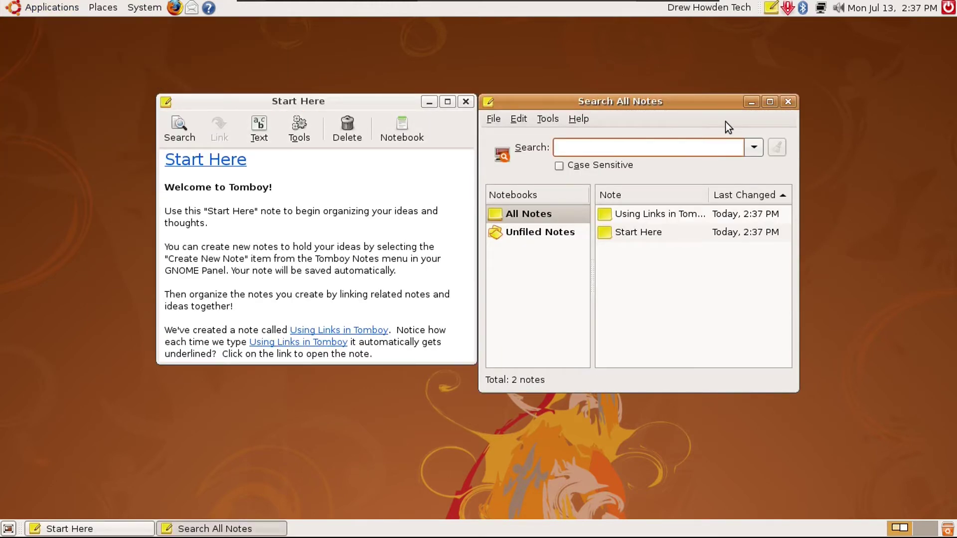
pyautogui.click(379, 98)
pyautogui.click(516, 106)
pyautogui.doubleClick(499, 101)
pyautogui.click(11, 41)
# Step: Create a new note reading 'Using Ubuntu 8.04 in 2020.' and add 'Ubuntu' to the dictionary
pyautogui.click(35, 58)
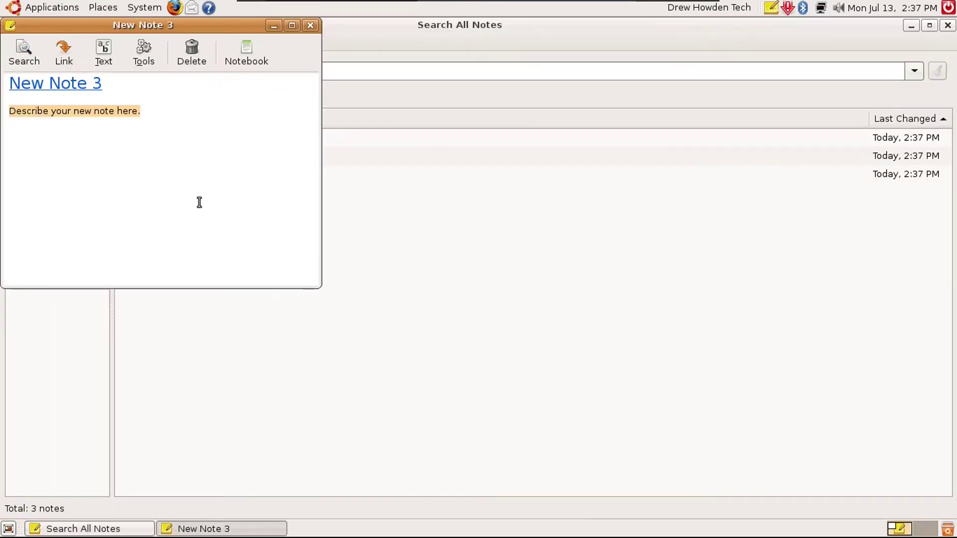
pyautogui.write('Usu')
pyautogui.press('BackSpace')
pyautogui.write('ing Ubuntu 8.0')
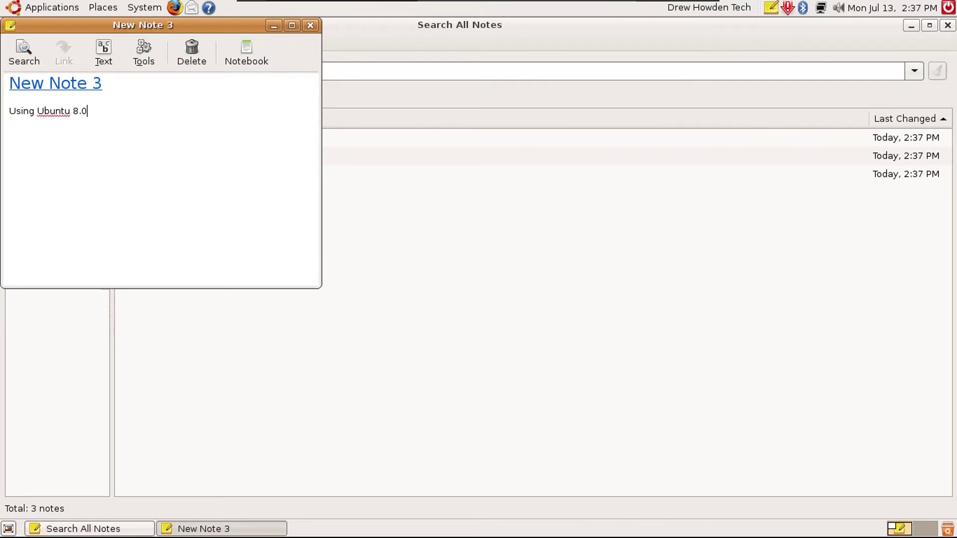
pyautogui.write('4 in 2020.')
pyautogui.rightClick(46, 110)
pyautogui.moveTo(55, 118)
pyautogui.click(310, 313)
# Step: Title the note 'Ubuntu 8.04 2020', close it, and quit Tomboy
pyautogui.tripleClick(110, 83)
pyautogui.write('Ubuntu ')
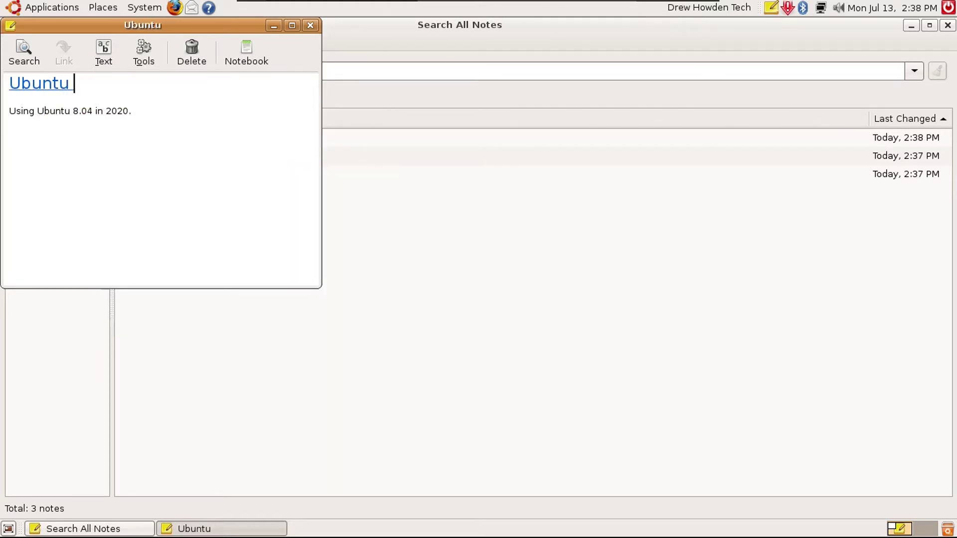
pyautogui.write('8.04 2020')
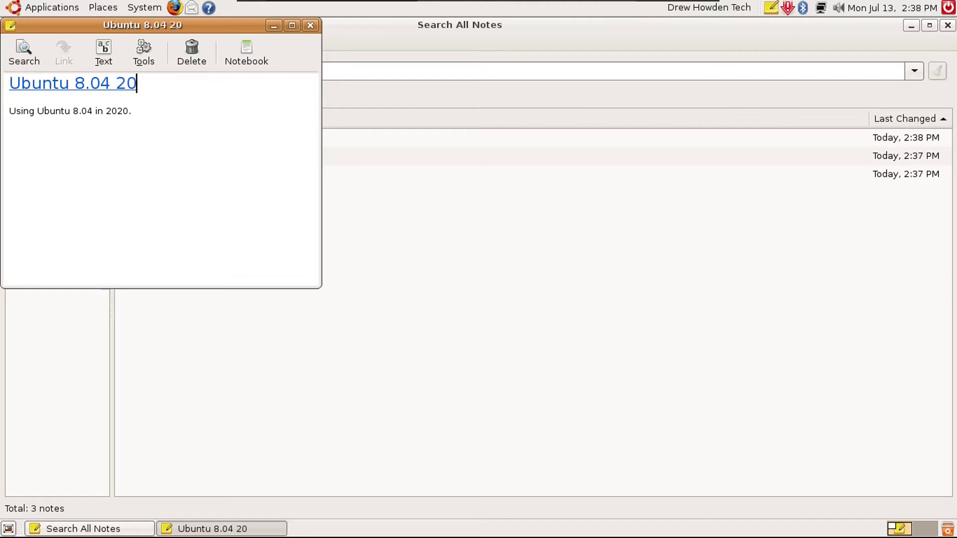
pyautogui.click(306, 28)
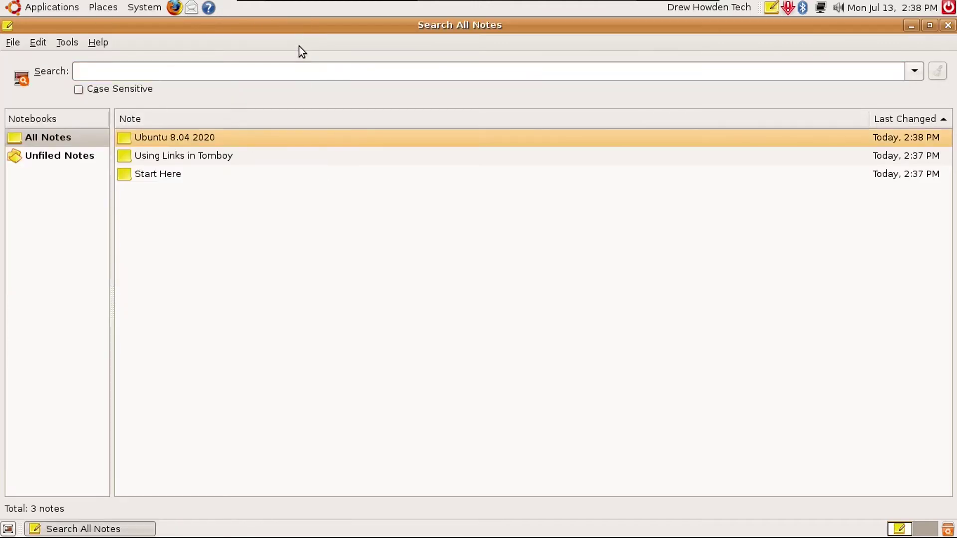
pyautogui.click(11, 41)
pyautogui.click(35, 115)
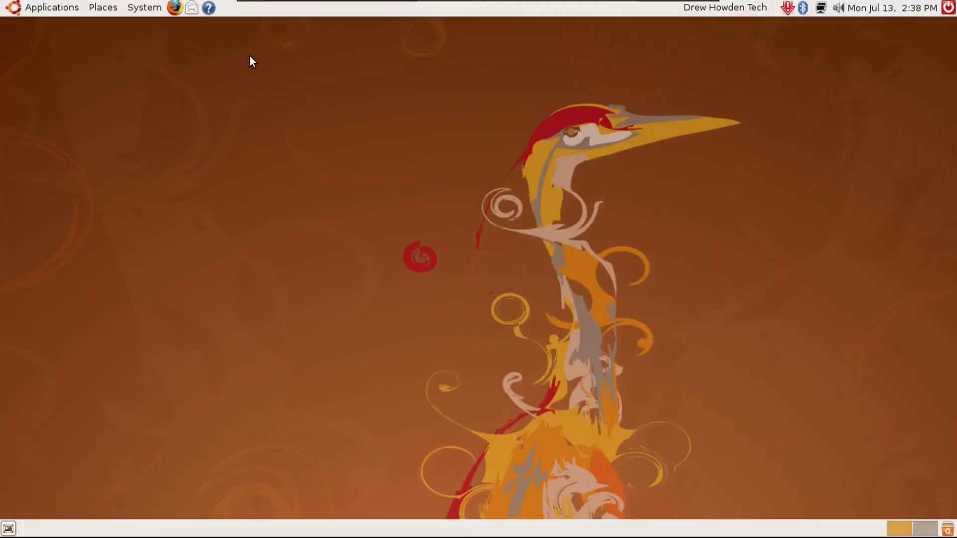
# Step: In Appearance Preferences, try the Glider theme, then apply the orange Human theme
pyautogui.click(127, 10)
pyautogui.moveTo(180, 34)
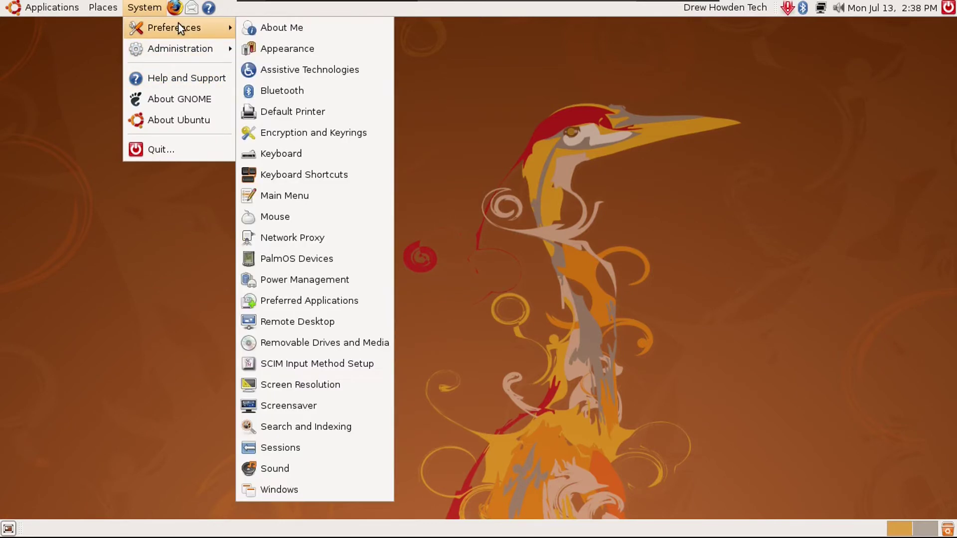
pyautogui.click(299, 49)
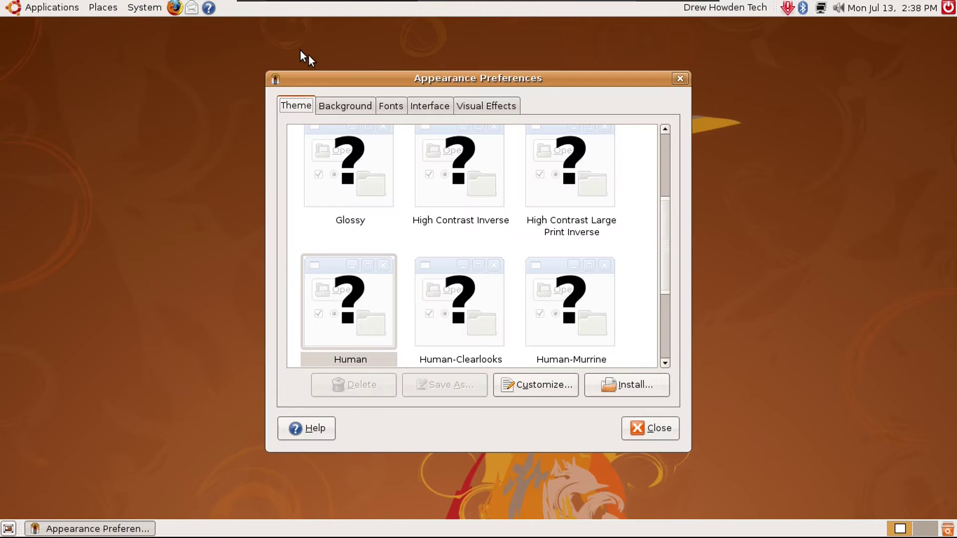
pyautogui.moveTo(666, 226); pyautogui.dragTo(658, 124)
pyautogui.click(592, 173)
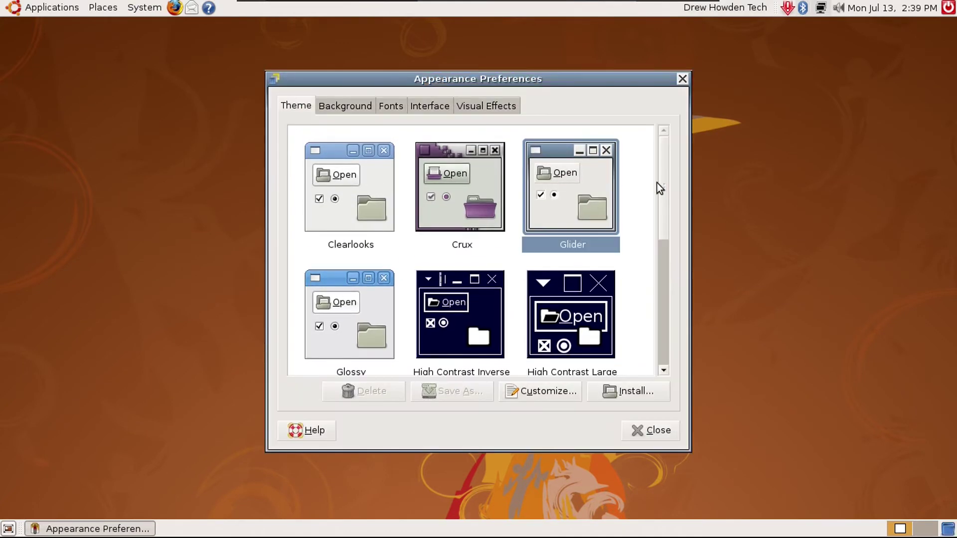
pyautogui.moveTo(664, 187); pyautogui.dragTo(664, 279)
pyautogui.click(349, 299)
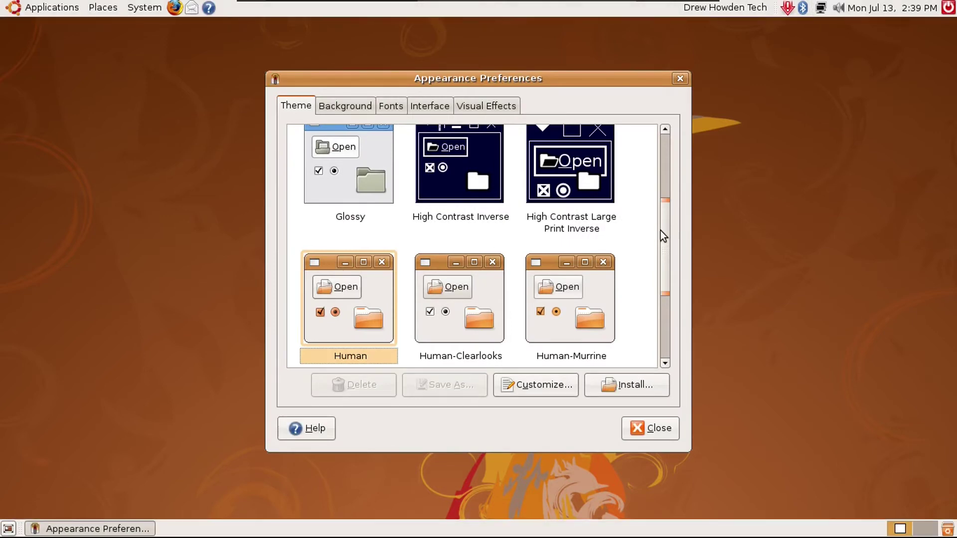
pyautogui.moveTo(660, 232); pyautogui.dragTo(647, 139)
# Step: Set the Elephant wallpaper as the background after briefly trying the orange Ubuntu one
pyautogui.click(344, 105)
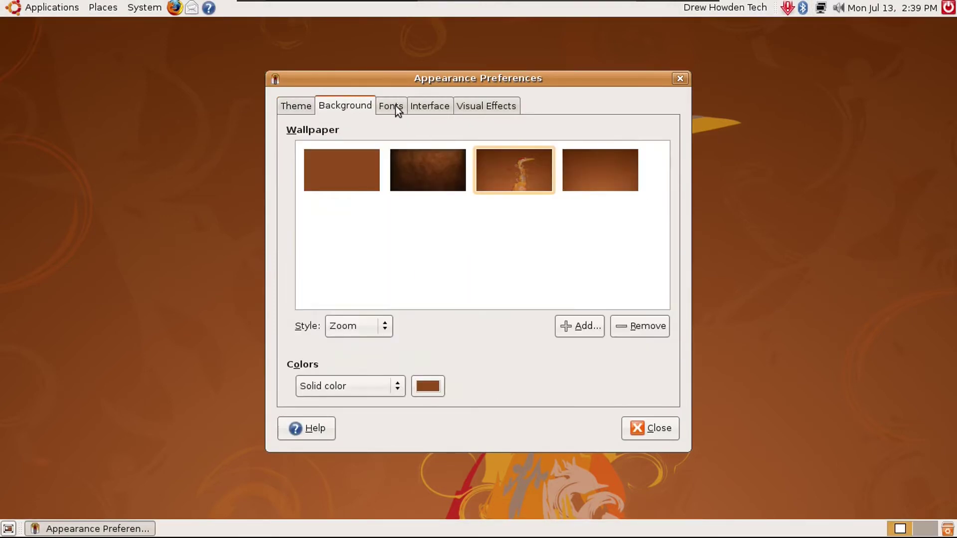
pyautogui.click(434, 171)
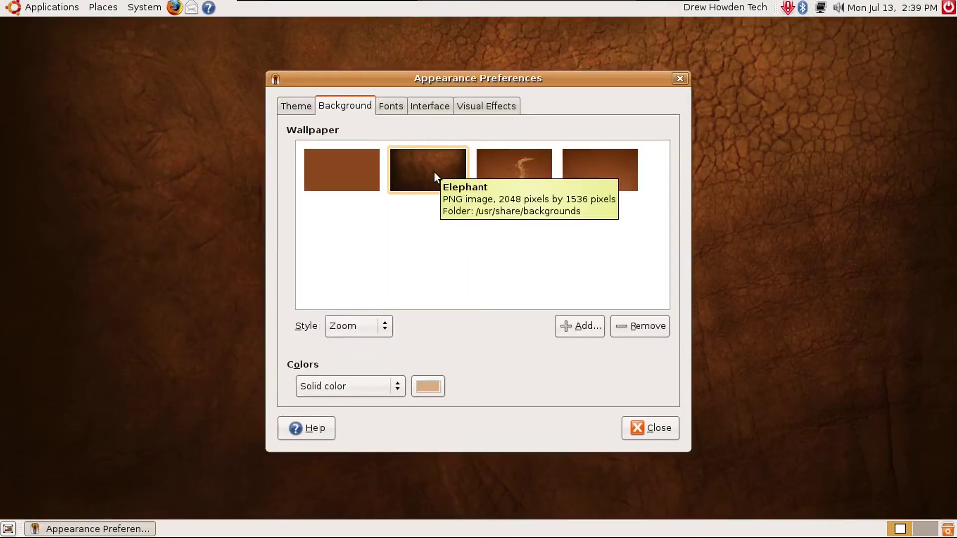
pyautogui.click(505, 171)
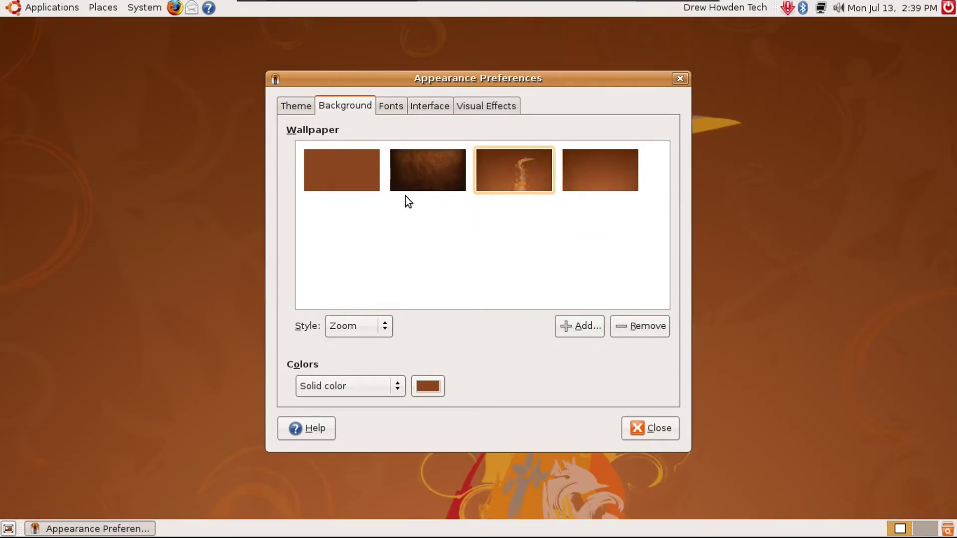
pyautogui.click(429, 179)
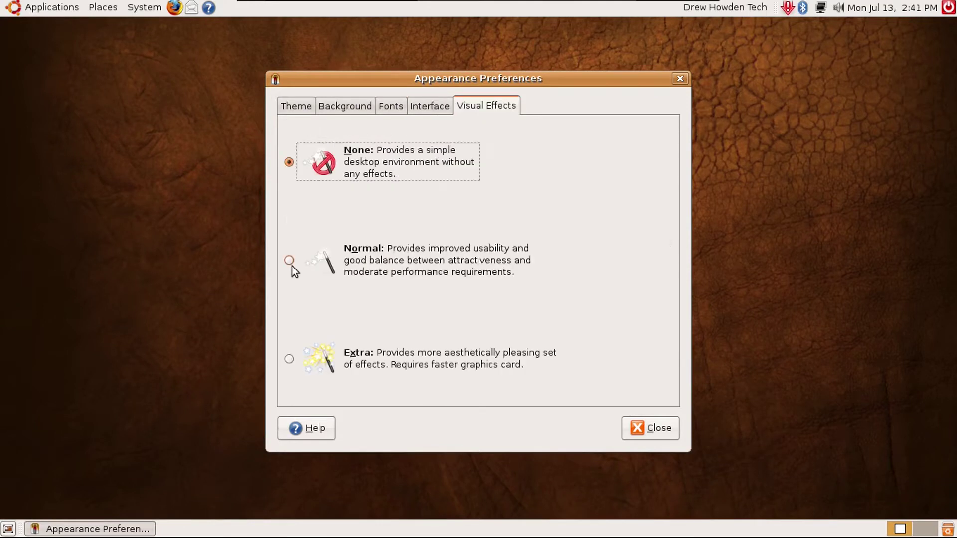
# Step: Attempt Normal visual effects, which can't be enabled, then open the theme's Customize settings
pyautogui.click(290, 260)
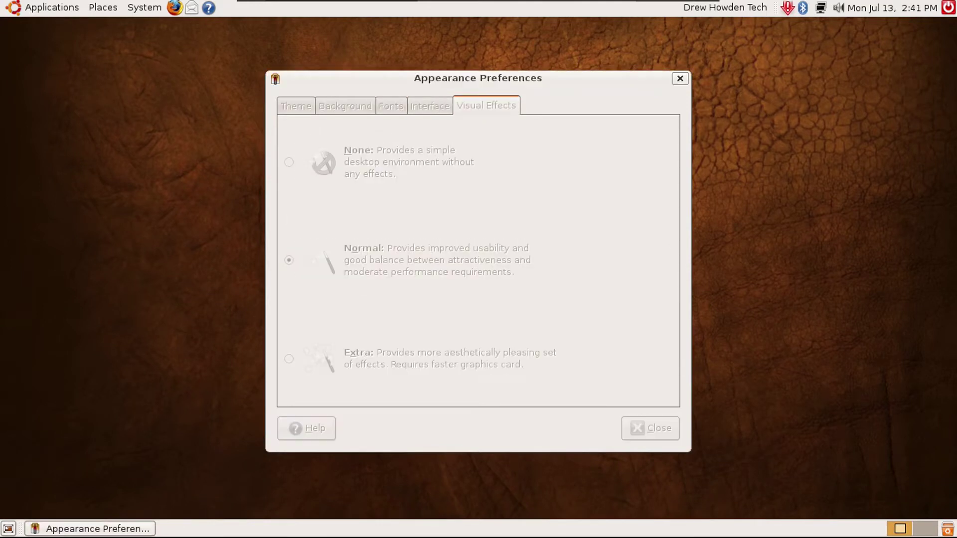
pyautogui.click(575, 309)
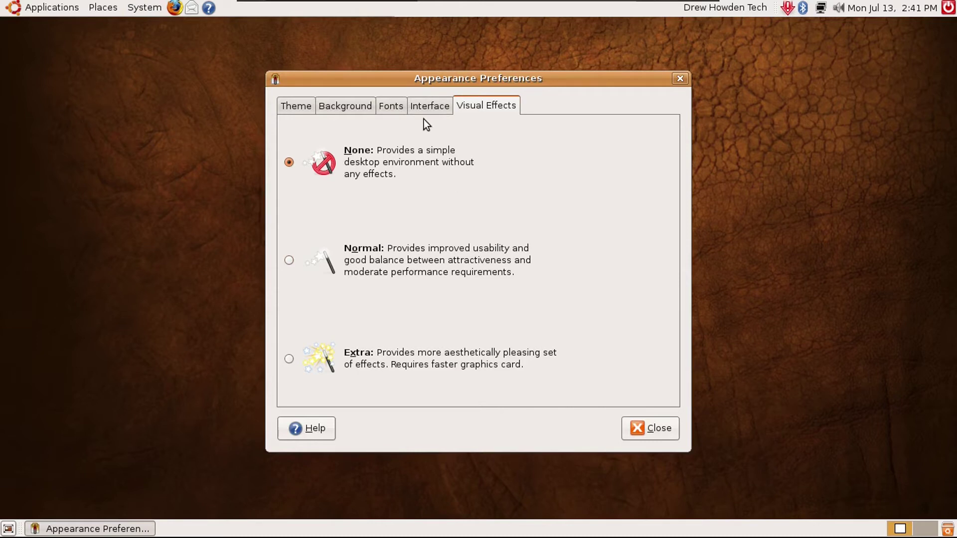
pyautogui.click(428, 106)
pyautogui.click(296, 106)
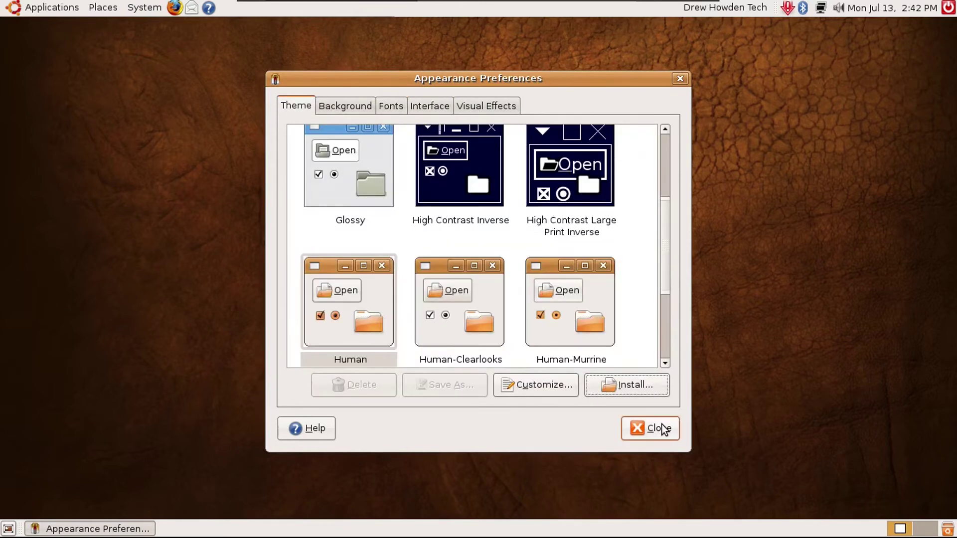
pyautogui.click(538, 386)
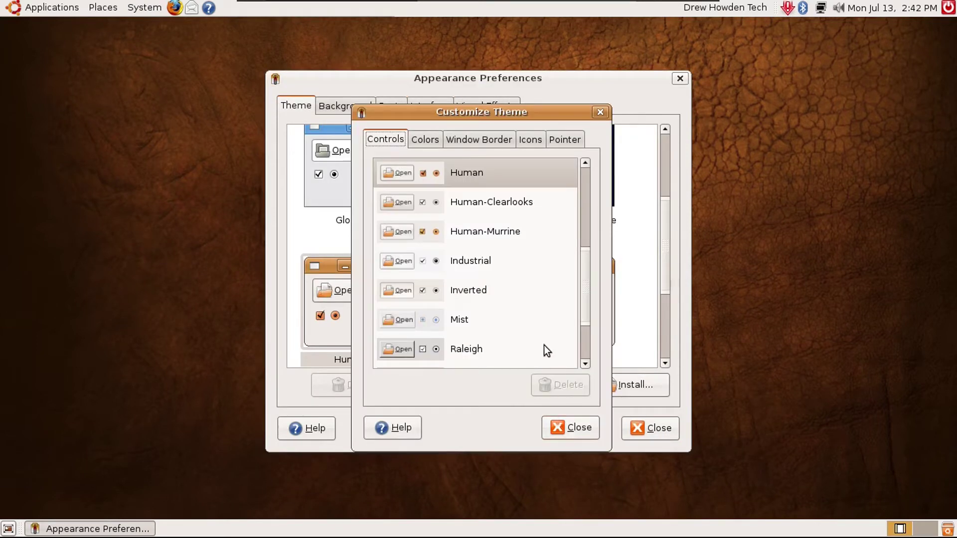
# Step: Browse the Colors and Window Border tabs, then close Customize Theme and Appearance Preferences
pyautogui.hotkey('ctrl', 'pagedown')
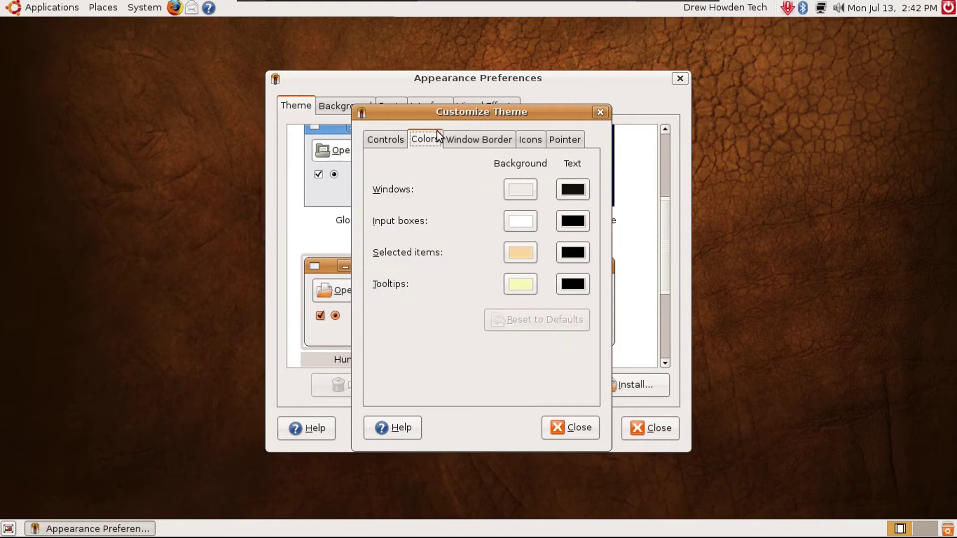
pyautogui.hotkey('ctrl', 'pagedown')
pyautogui.scroll(5, 590, 270)
pyautogui.click(602, 114)
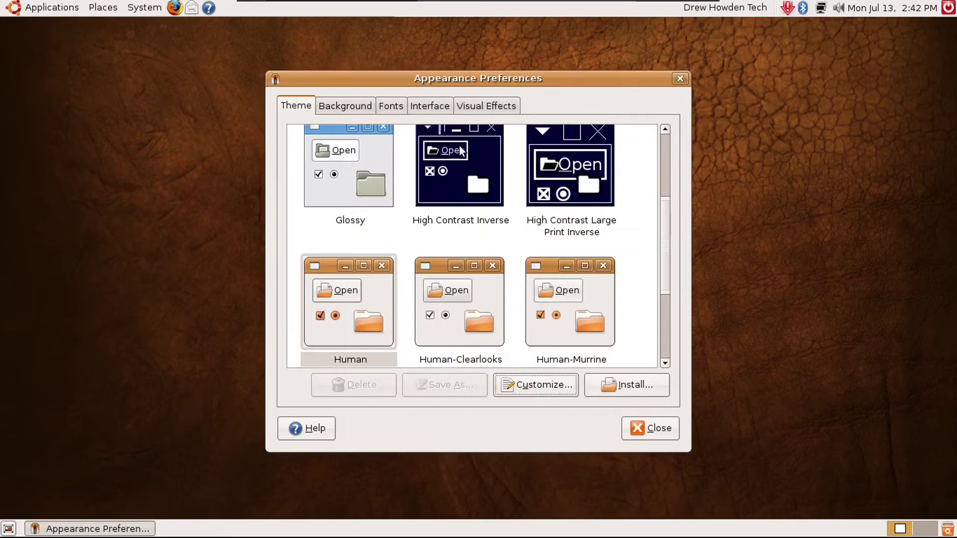
pyautogui.press('Escape')
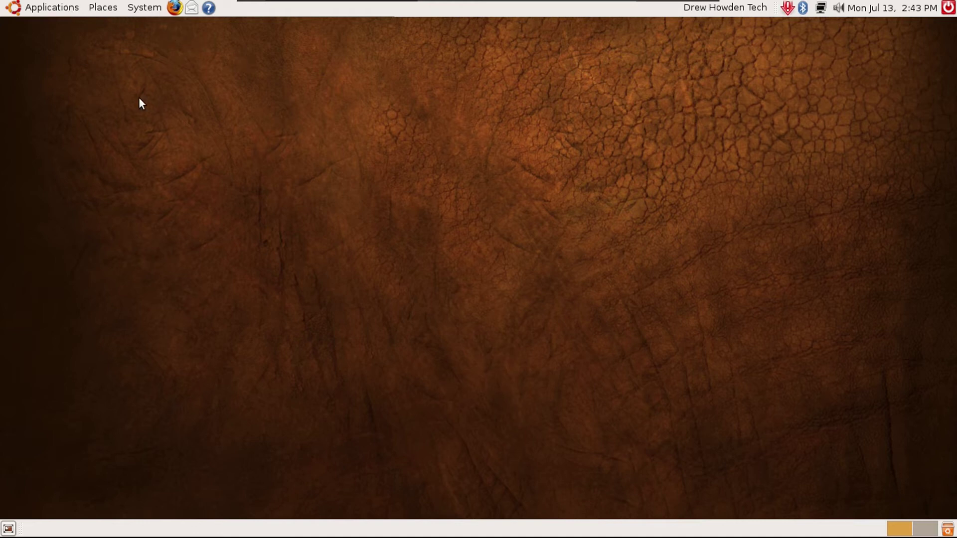
# Step: Launch GIMP from the Graphics menu and check its version (2.4.5) in About
pyautogui.click(50, 7)
pyautogui.moveTo(65, 70)
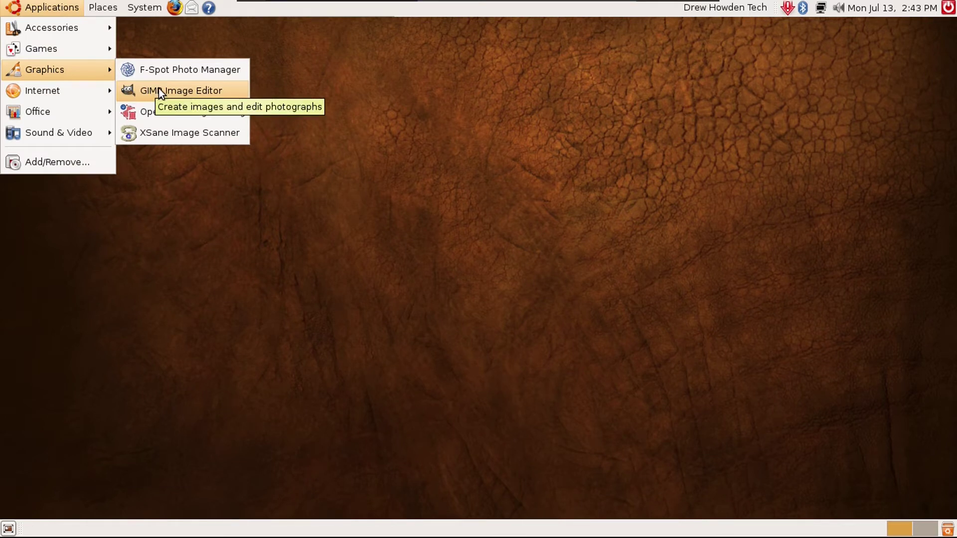
pyautogui.click(158, 91)
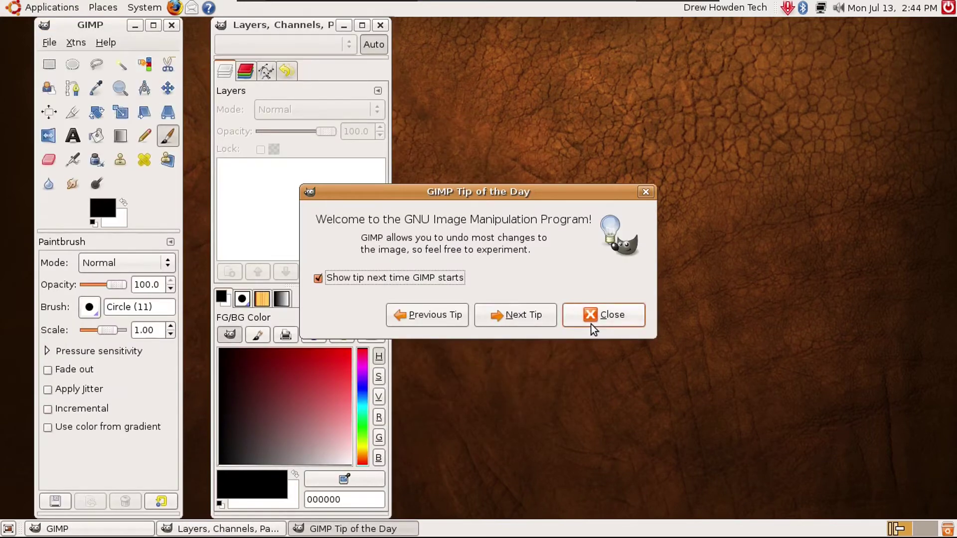
pyautogui.click(591, 321)
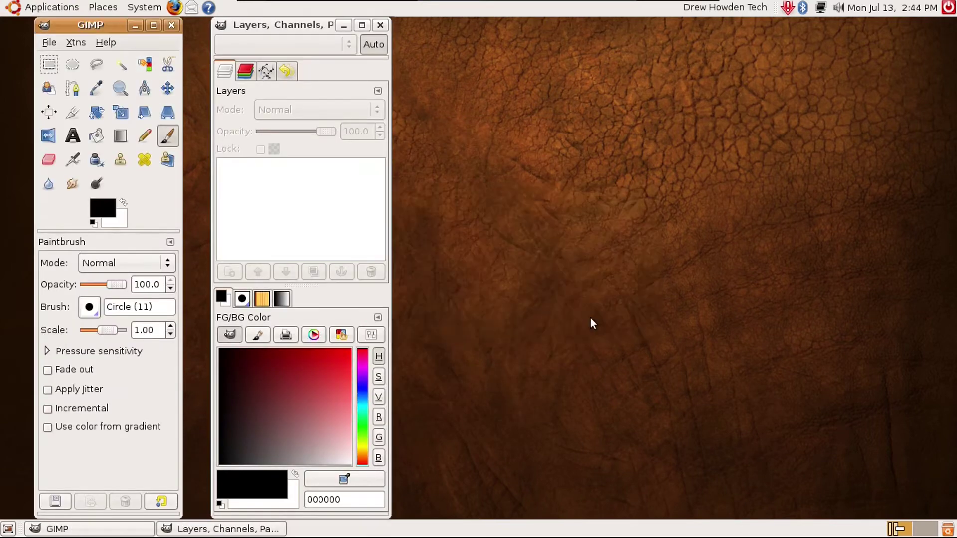
pyautogui.click(105, 44)
pyautogui.click(143, 121)
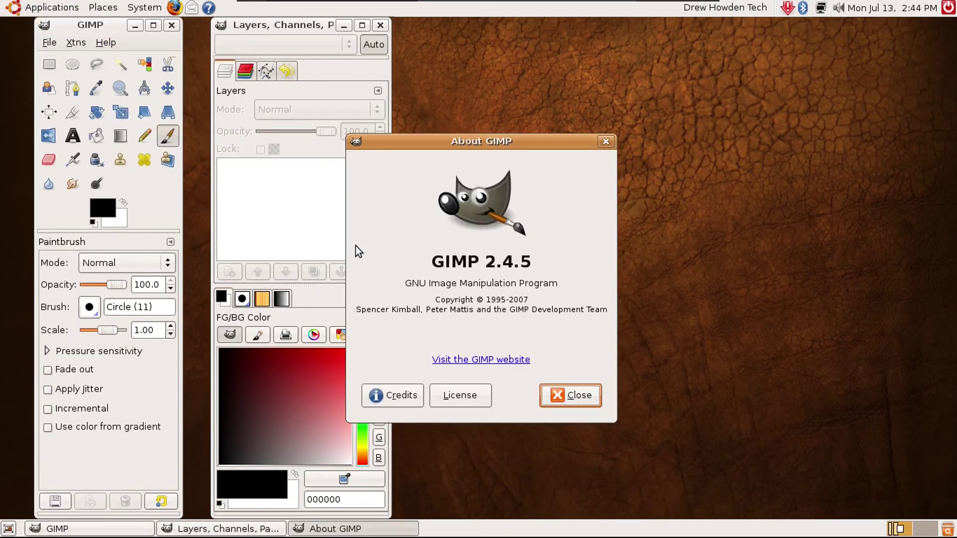
pyautogui.click(567, 405)
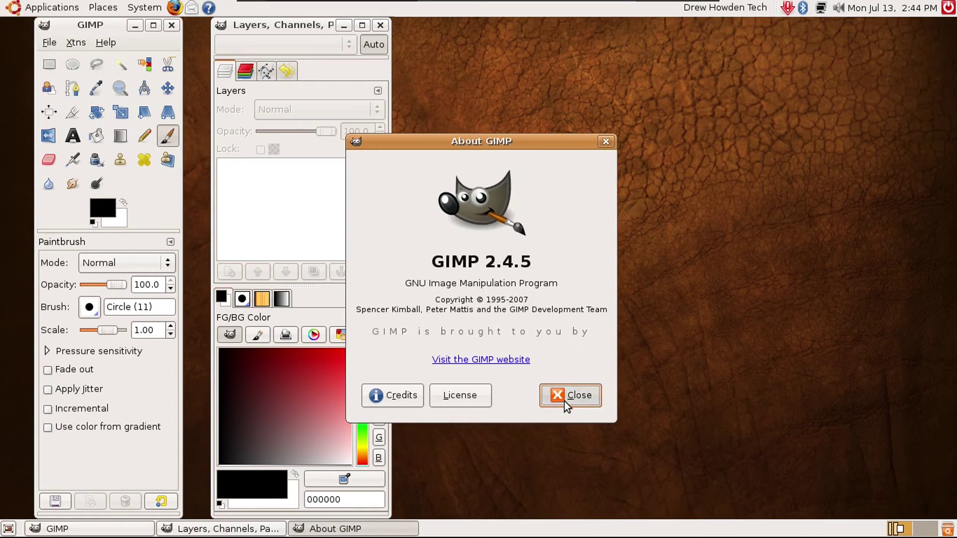
# Step: Create a new 1920×1080 image filled with the foreground colour (black) and maximize it
pyautogui.click(50, 43)
pyautogui.click(53, 70)
pyautogui.write('192')
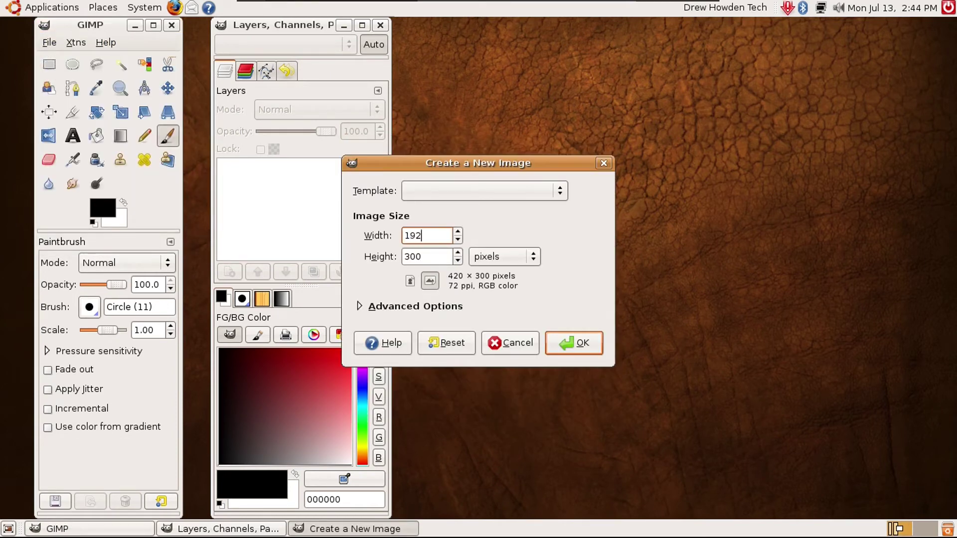
pyautogui.write('0')
pyautogui.doubleClick(433, 256)
pyautogui.write('1080')
pyautogui.click(428, 306)
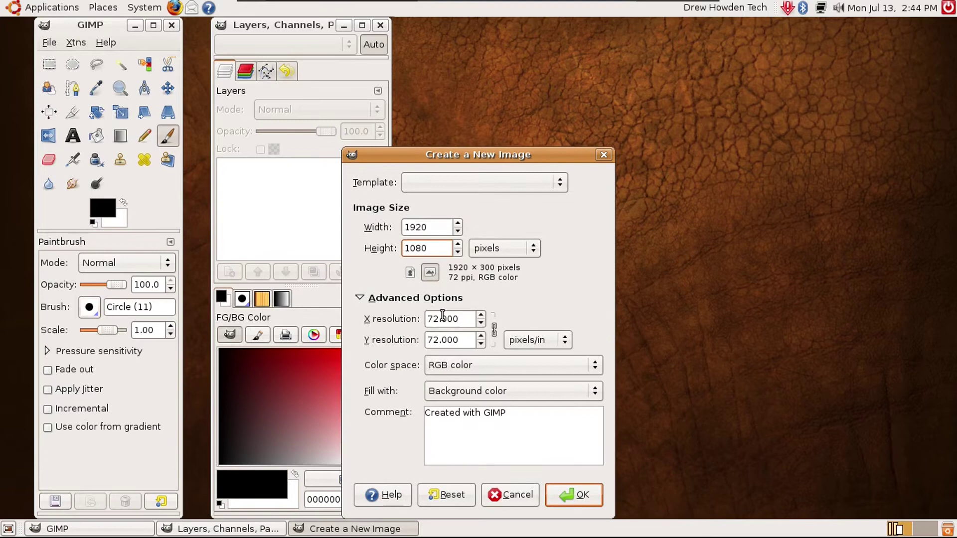
pyautogui.click(472, 390)
pyautogui.click(459, 363)
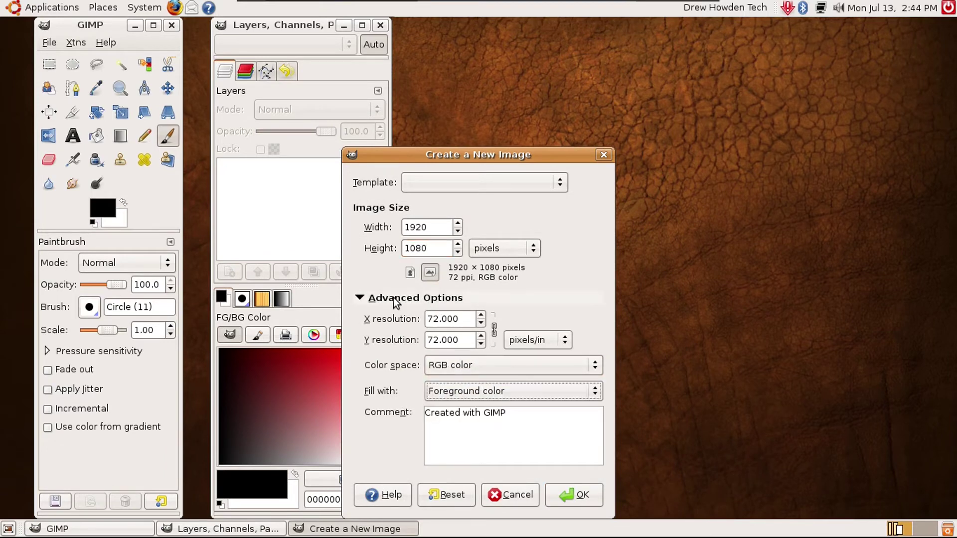
pyautogui.click(359, 297)
pyautogui.click(563, 334)
pyautogui.click(674, 18)
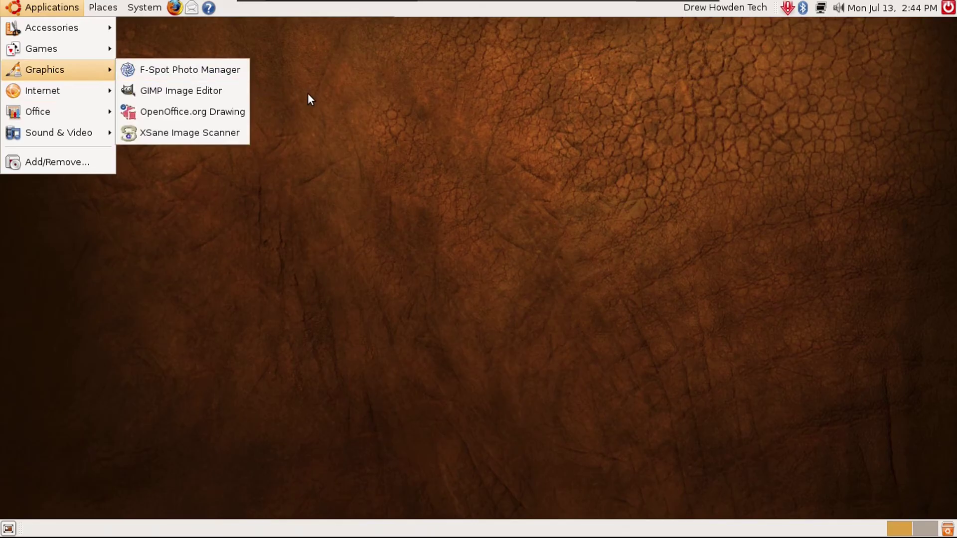
# Step: Launch OpenOffice.org Writer with a blank document, maximize it, peek at Help, then close it
pyautogui.click(307, 94)
pyautogui.click(45, 7)
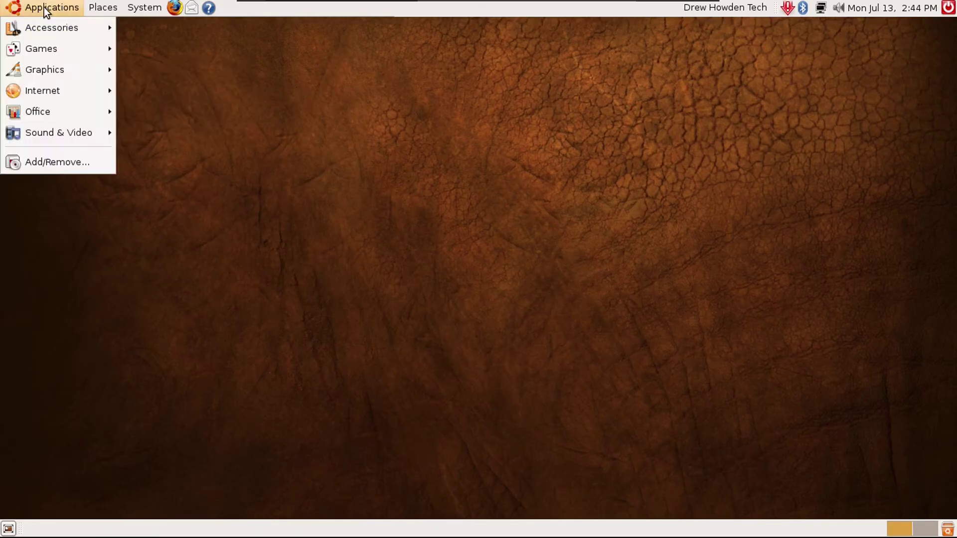
pyautogui.moveTo(101, 54)
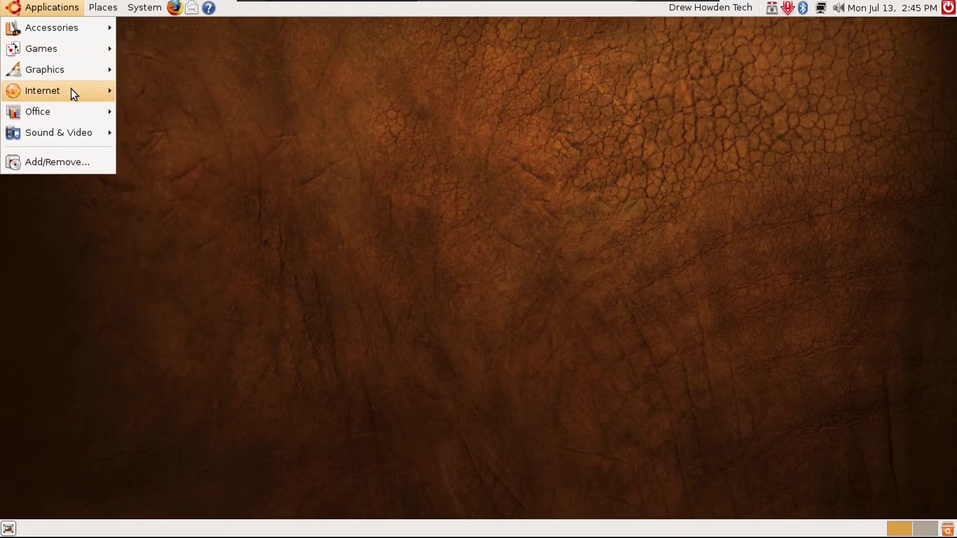
pyautogui.moveTo(96, 111)
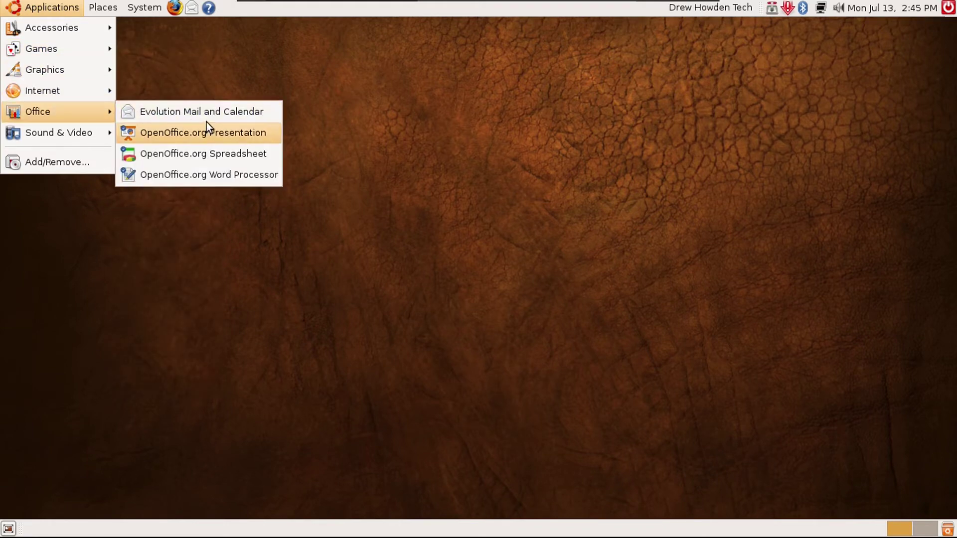
pyautogui.click(222, 175)
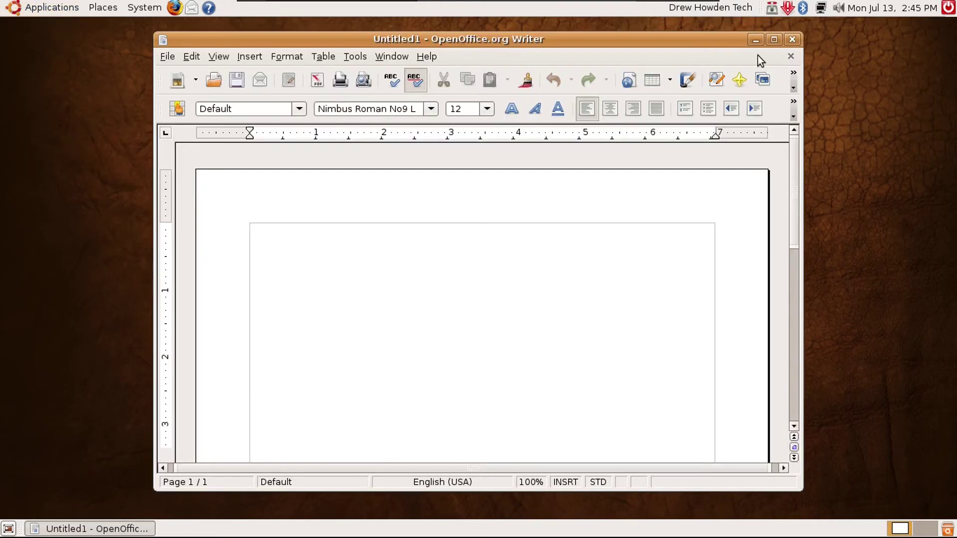
pyautogui.click(778, 41)
pyautogui.click(269, 44)
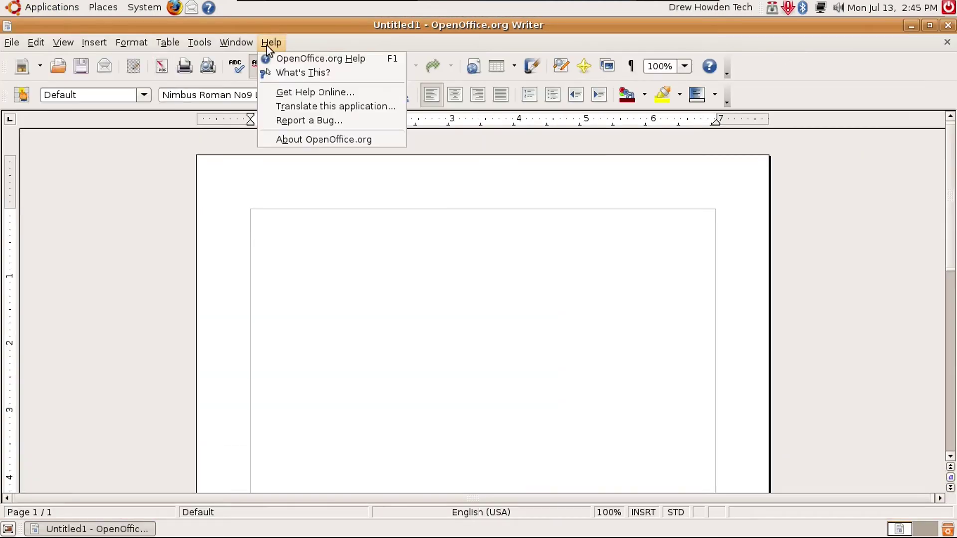
pyautogui.press('Escape')
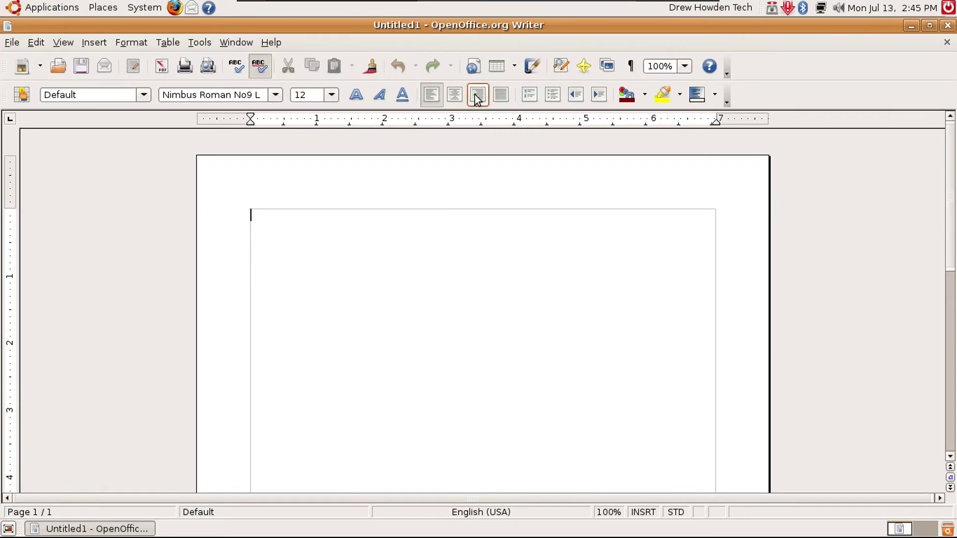
pyautogui.click(946, 25)
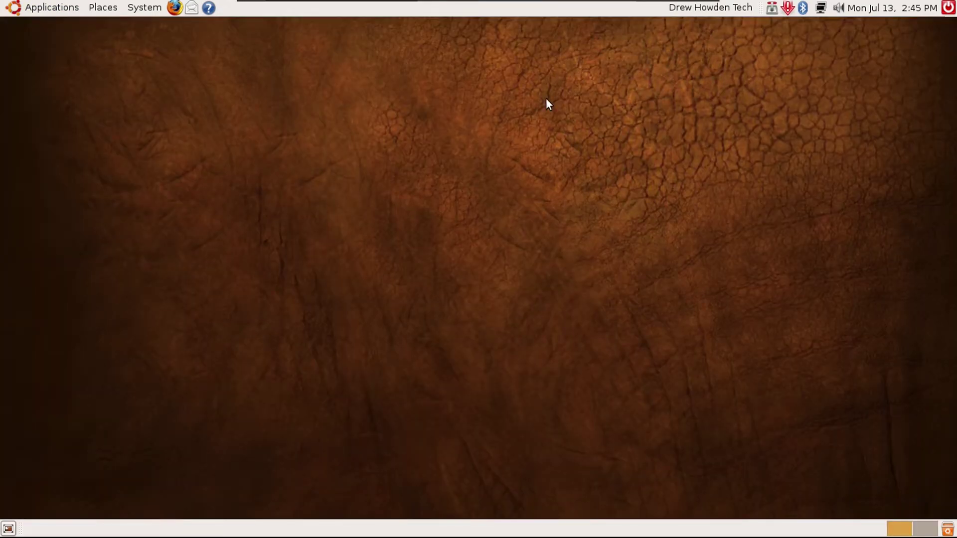
# Step: Take a screenshot of the desktop and save it to the Desktop as Screenshot.png
pyautogui.click(34, 11)
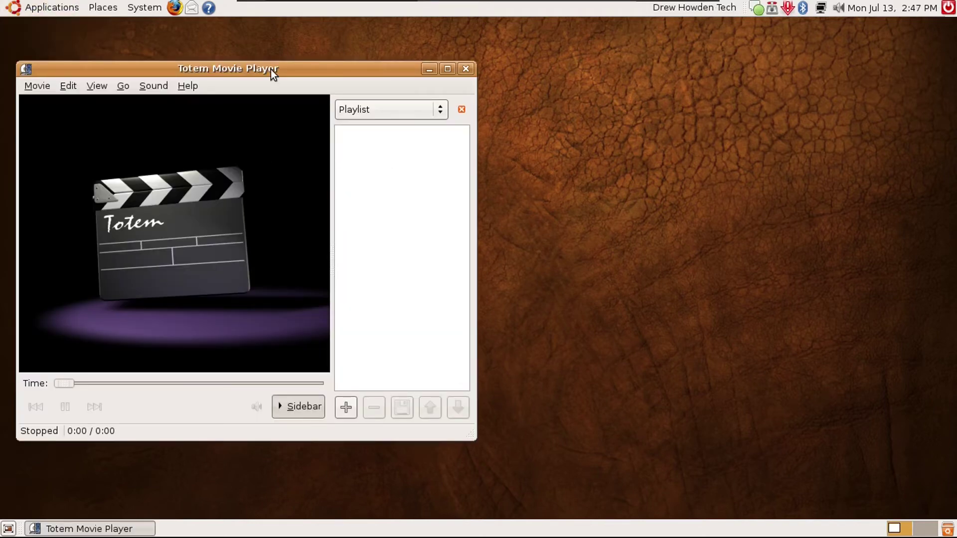
pyautogui.click(188, 85)
pyautogui.click(200, 160)
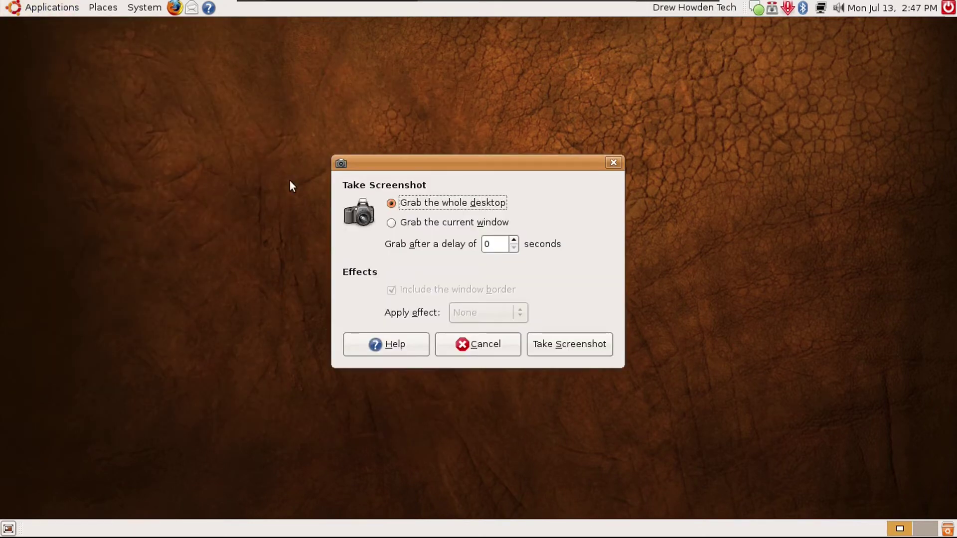
pyautogui.click(543, 351)
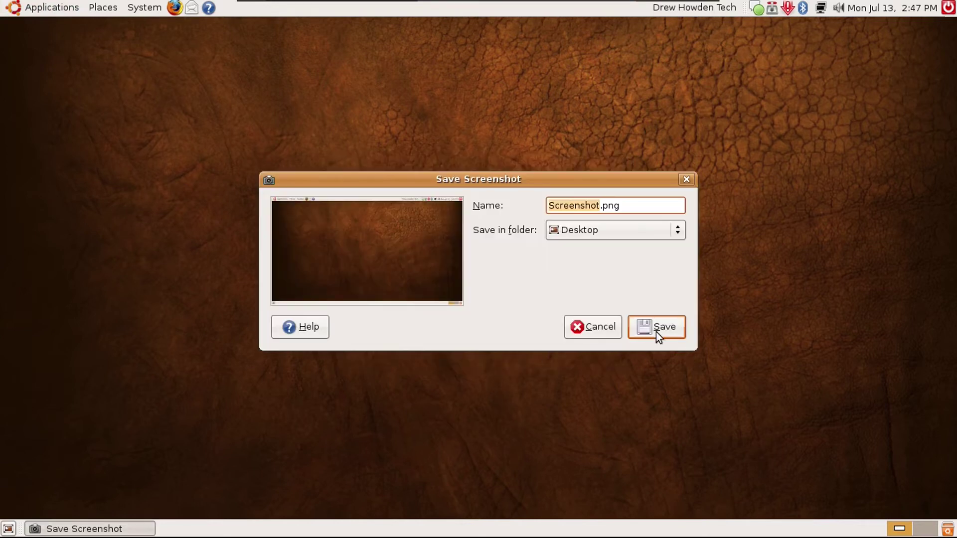
pyautogui.click(653, 336)
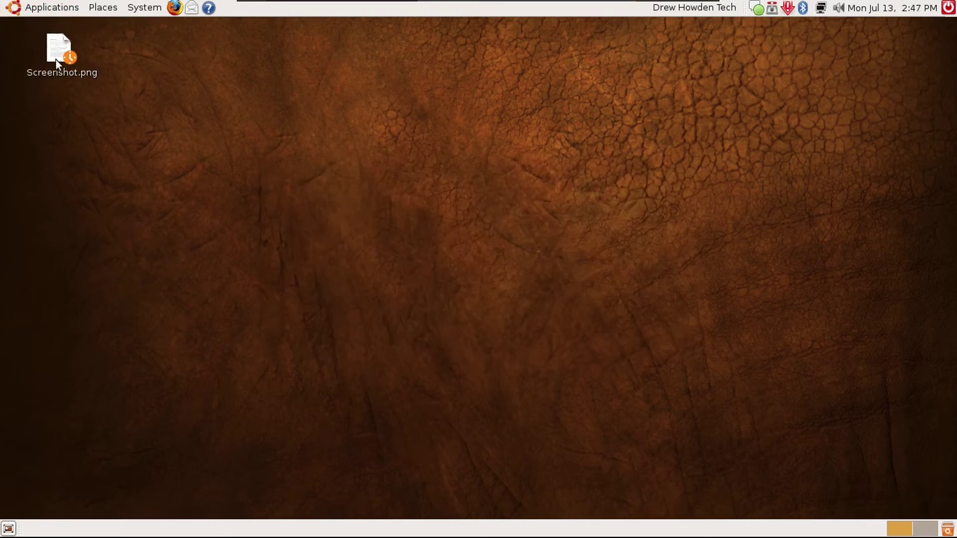
# Step: View Screenshot.png, then move it to the Trash
pyautogui.doubleClick(56, 60)
pyautogui.click(160, 106)
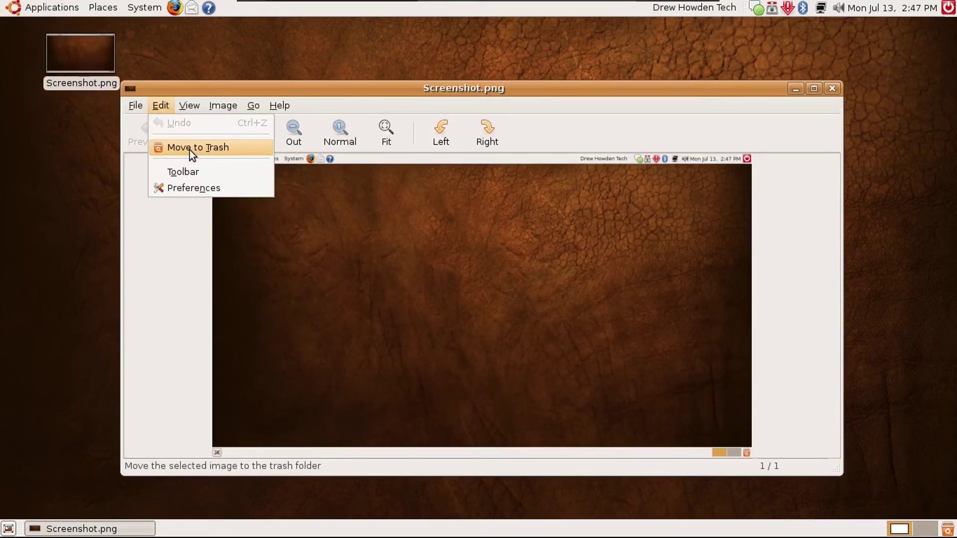
pyautogui.click(189, 147)
# Step: Set tennis-ball.png as the About Me picture, then preview the Random screensaver and keep Blank screen
pyautogui.click(831, 88)
pyautogui.click(145, 7)
pyautogui.moveTo(174, 28)
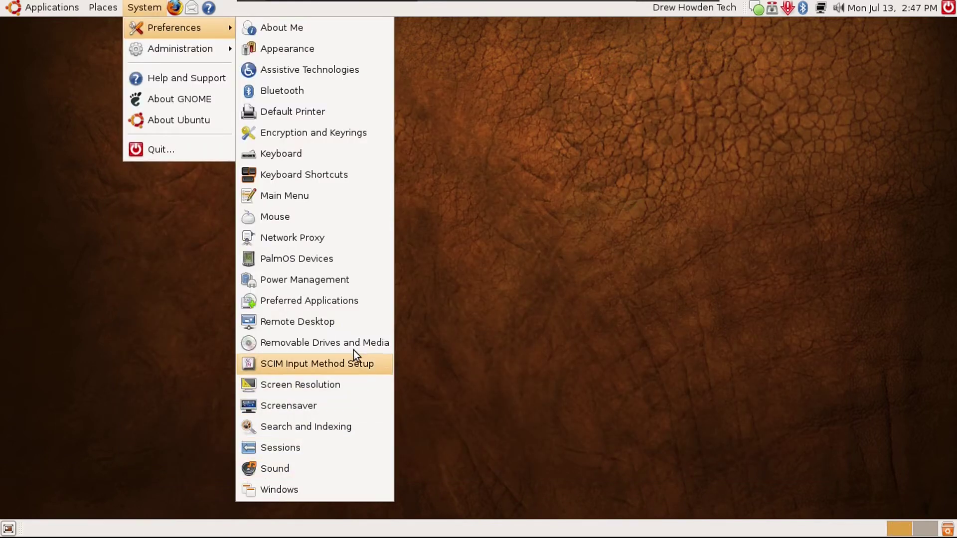
pyautogui.click(312, 30)
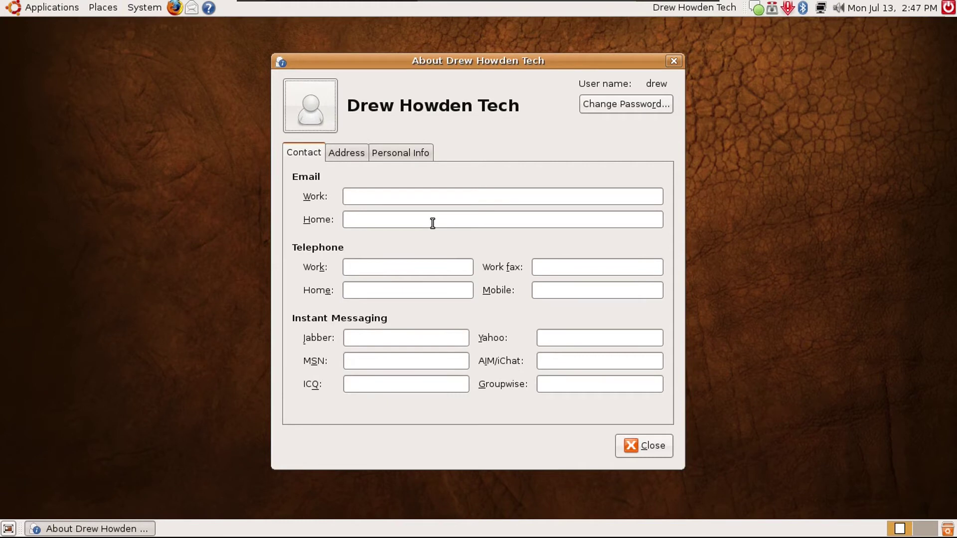
pyautogui.press('Return')
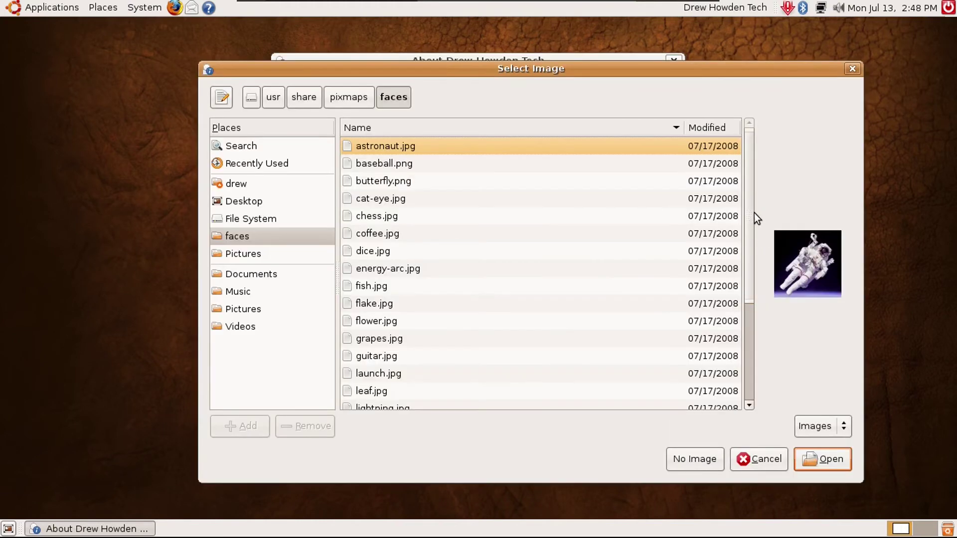
pyautogui.moveTo(755, 213); pyautogui.dragTo(732, 230)
pyautogui.press('Down')
pyautogui.press('Down')
pyautogui.press('Down')
pyautogui.press('Down')
pyautogui.press('Down')
pyautogui.press('Down')
pyautogui.press('Down')
pyautogui.press('Down')
pyautogui.press('Down')
pyautogui.press('Down')
pyautogui.press('Down')
pyautogui.press('Down')
pyautogui.press('Down')
pyautogui.press('Down')
pyautogui.press('Down')
pyautogui.press('Down')
pyautogui.press('Down')
pyautogui.press('Down')
pyautogui.press('Down')
pyautogui.press('Down')
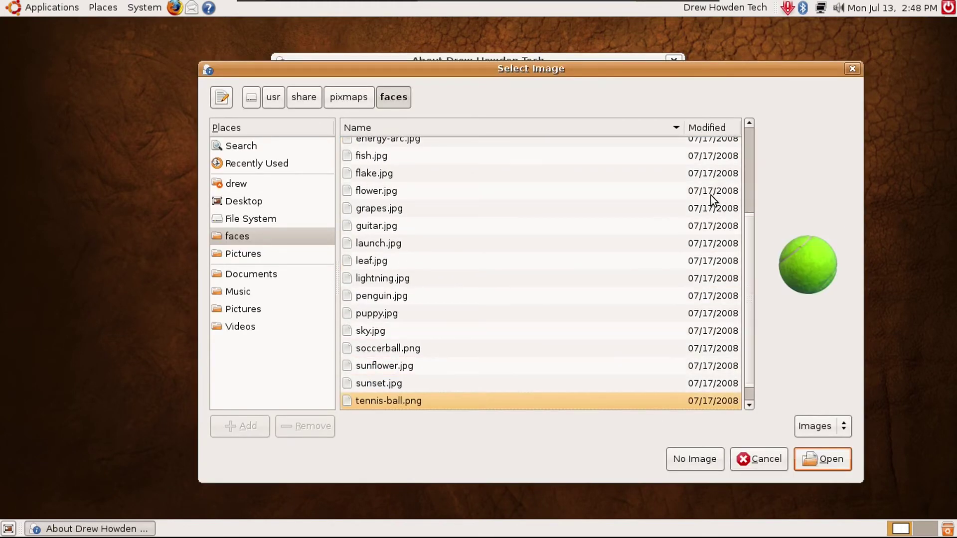
pyautogui.press('Down')
pyautogui.press('Up')
pyautogui.press('Up')
pyautogui.press('Down')
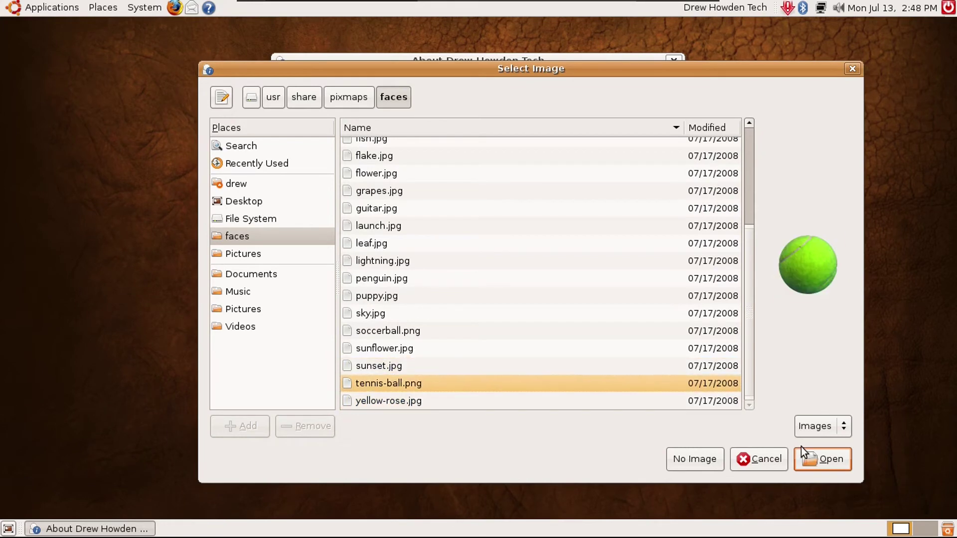
pyautogui.click(815, 460)
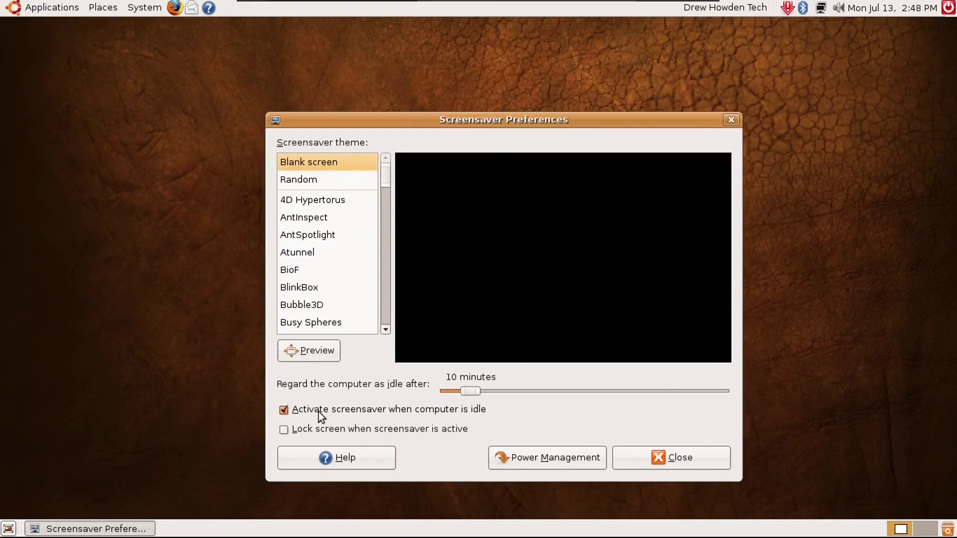
pyautogui.click(346, 183)
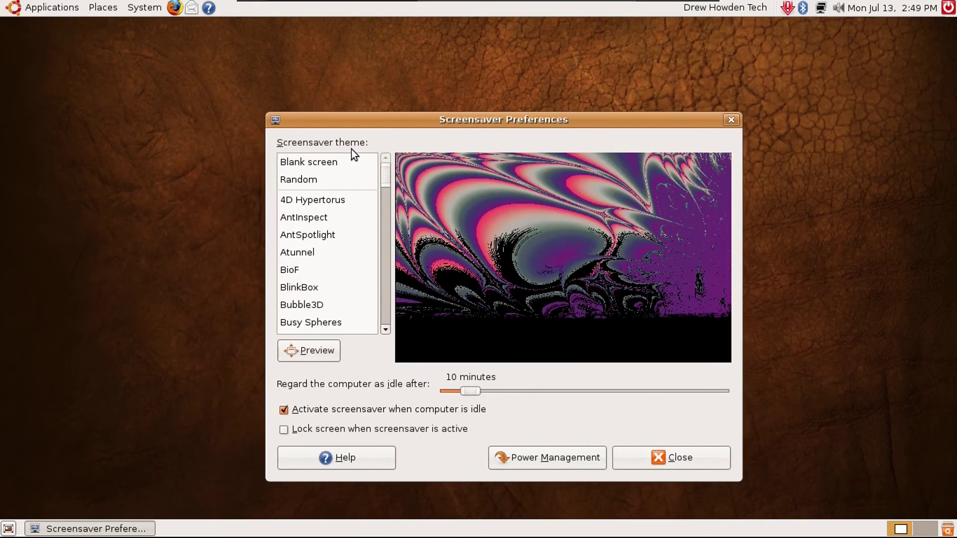
pyautogui.click(350, 160)
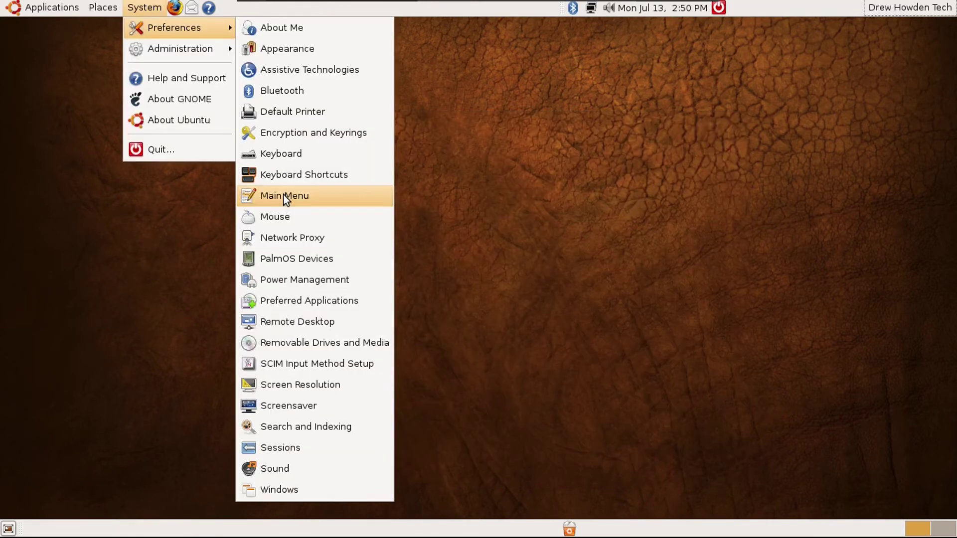
# Step: Open the Main Menu editor, scroll through its entries, and close it
pyautogui.click(315, 196)
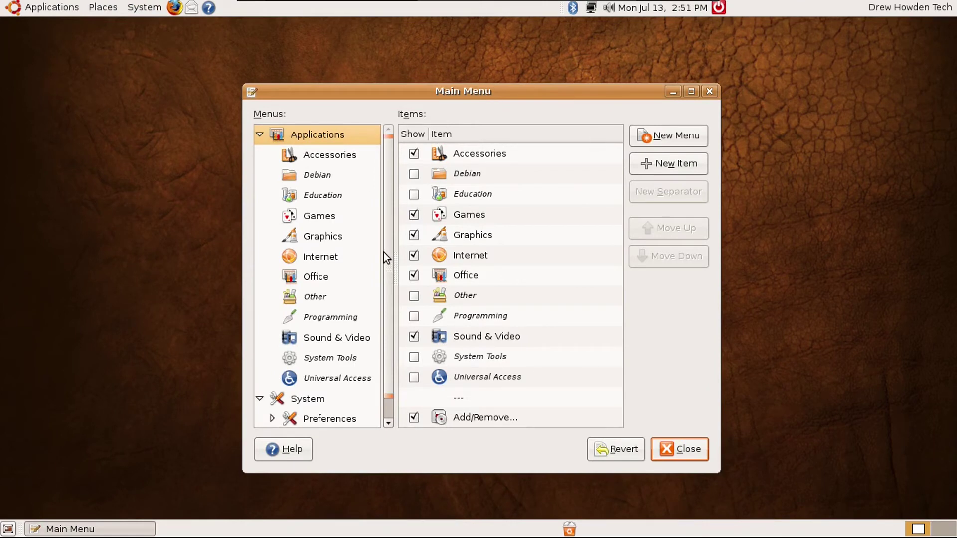
pyautogui.scroll(-1, 393, 254)
pyautogui.scroll(1, 396, 323)
pyautogui.click(668, 448)
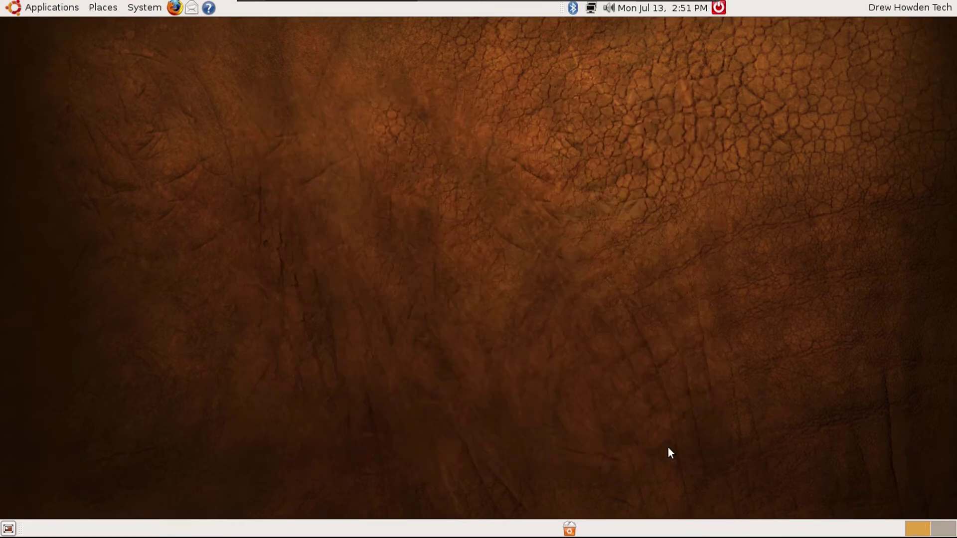
# Step: Browse Places > Network, then start Evolution's setup assistant and advance to the Identity page
pyautogui.click(145, 7)
pyautogui.moveTo(107, 8)
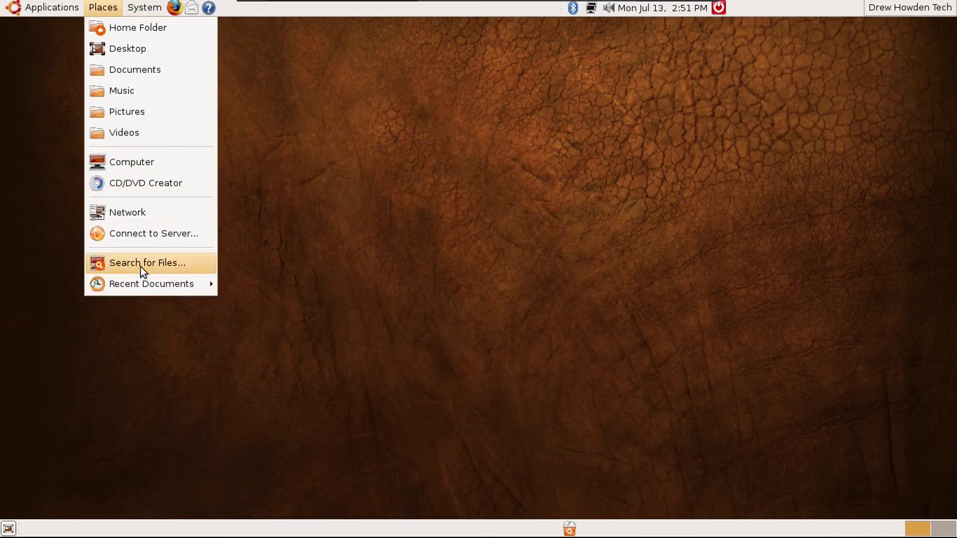
pyautogui.click(150, 214)
pyautogui.rightClick(732, 161)
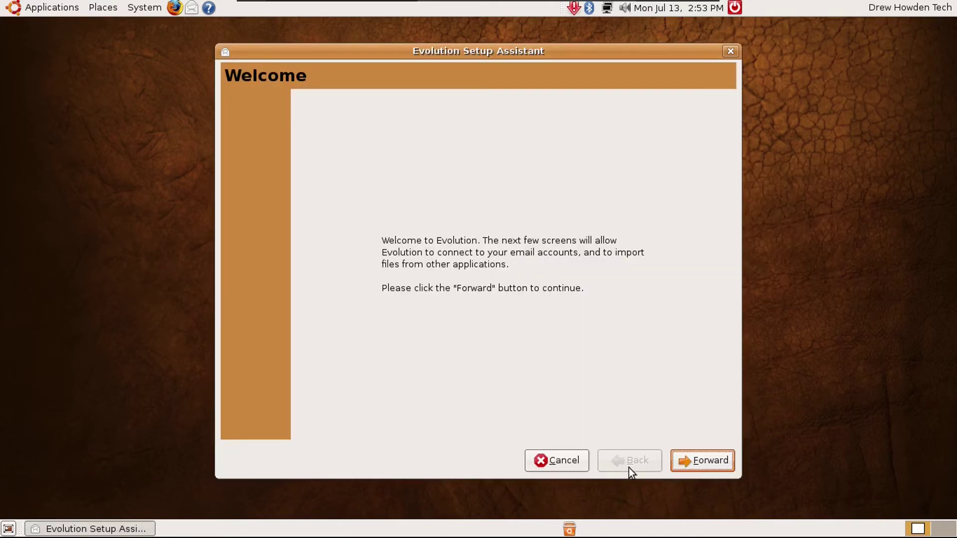
pyautogui.click(682, 463)
pyautogui.click(683, 464)
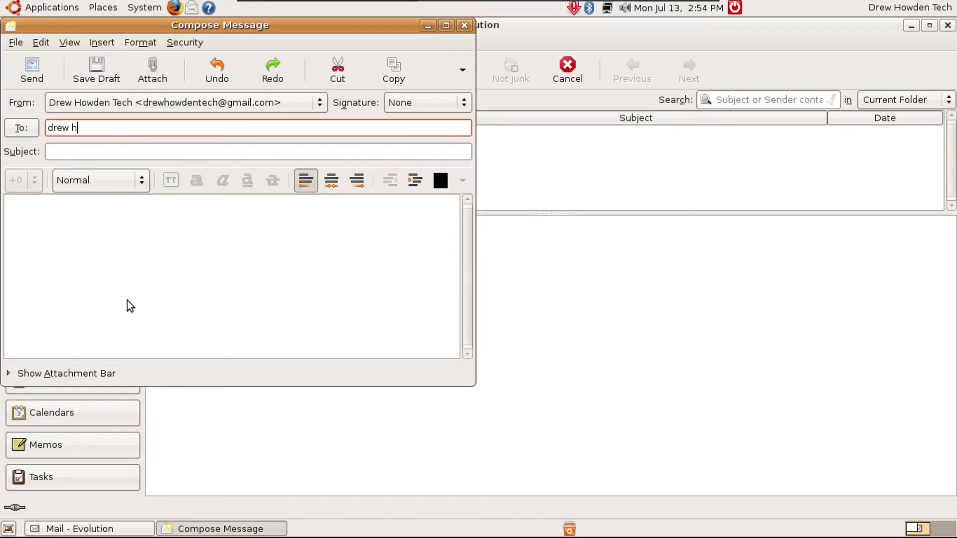
# Step: Finish the body 'This is a test email' and send the Test message
pyautogui.press('BackSpace')
pyautogui.press('BackSpace')
pyautogui.write('hwo')
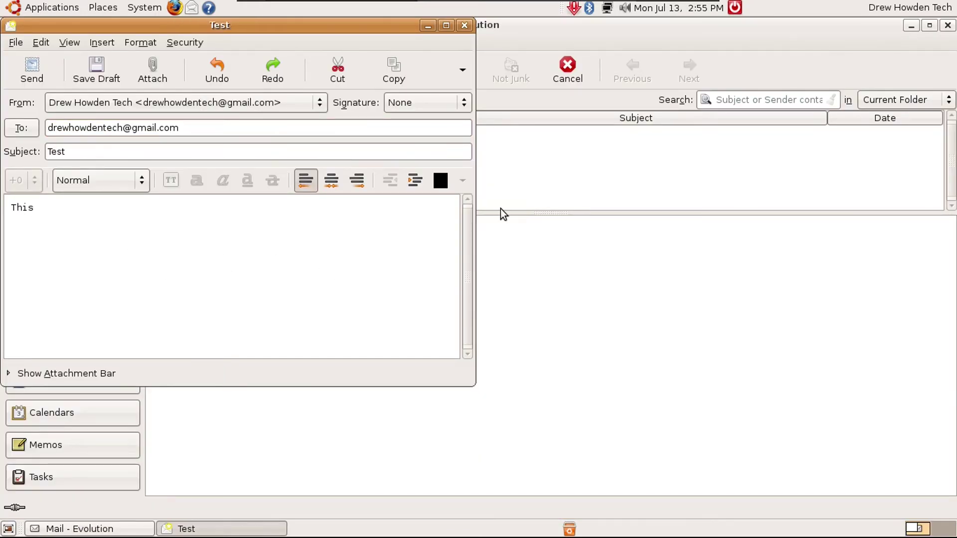
pyautogui.write('is a test email')
pyautogui.click(30, 73)
# Step: Check the Outbox where the message sits unsent, then quit Evolution with Ctrl+Q
pyautogui.click(57, 193)
pyautogui.click(103, 42)
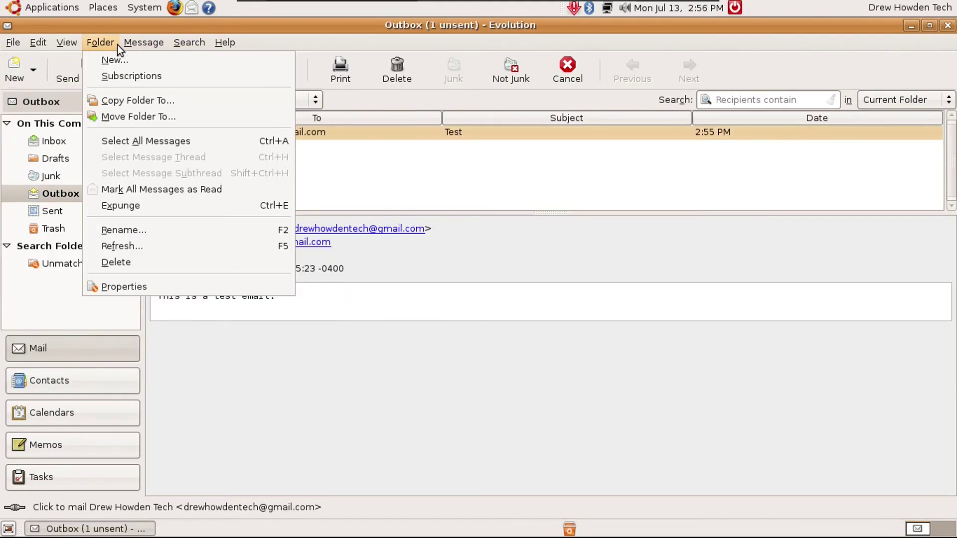
pyautogui.moveTo(178, 41)
pyautogui.hotkey('ctrl', 'q')
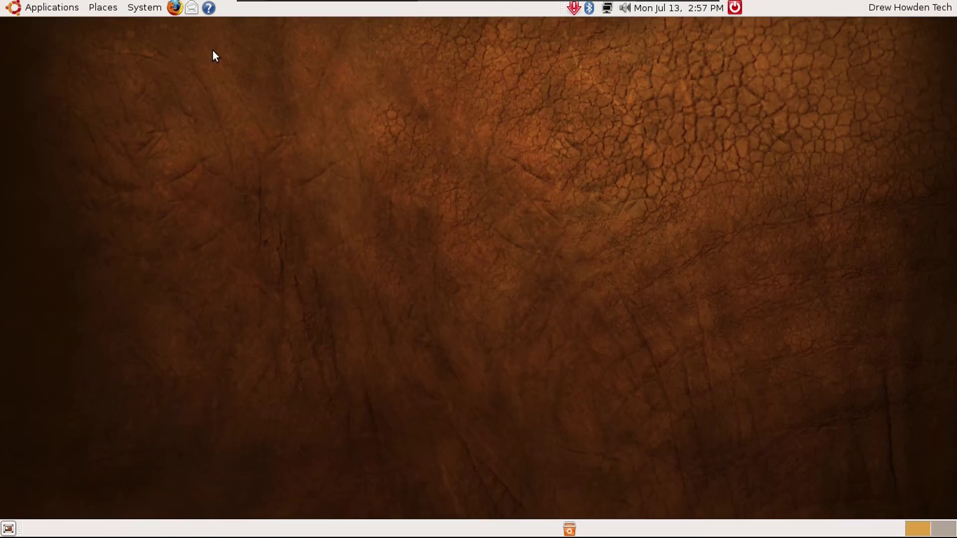
# Step: Launch Firefox, dismiss the start page's SSL error, and load youtube.com
pyautogui.click(175, 7)
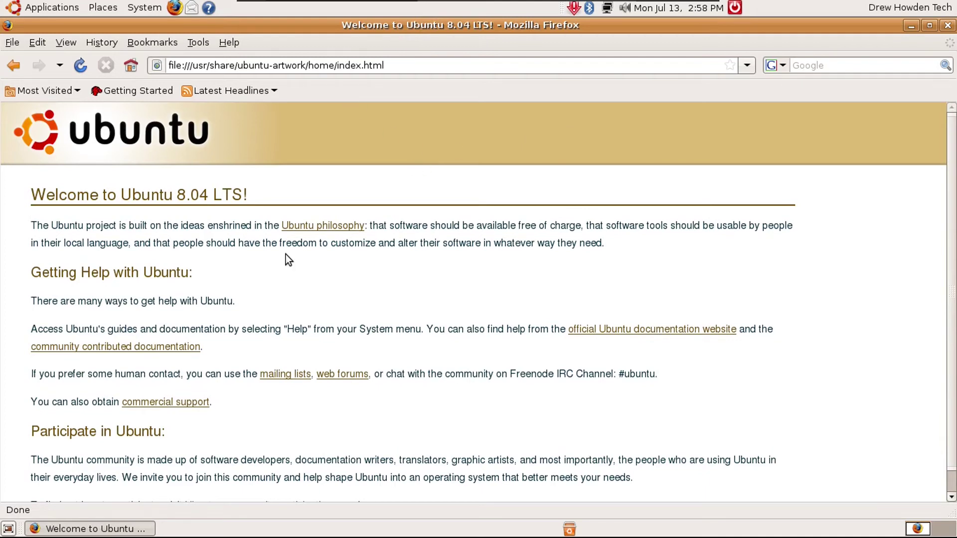
pyautogui.click(130, 65)
pyautogui.click(641, 306)
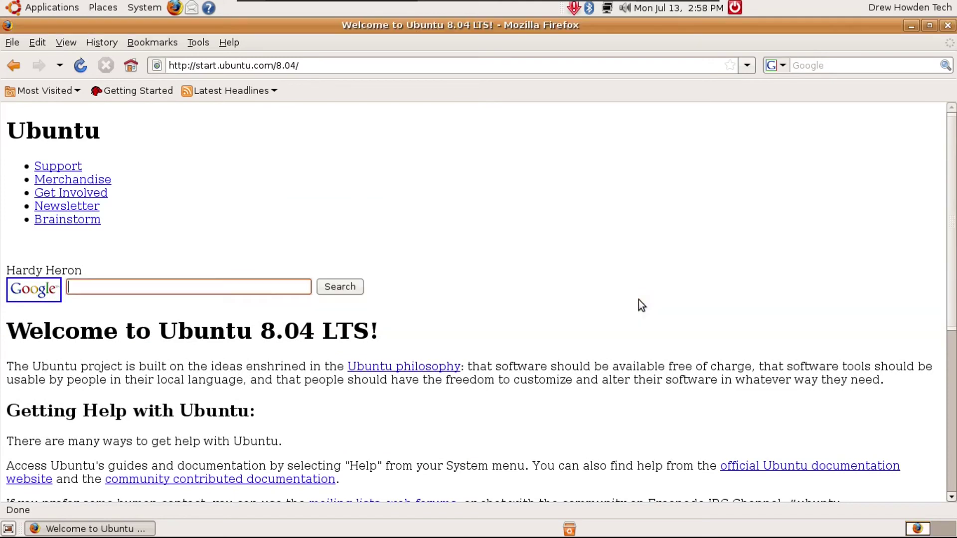
pyautogui.hotkey('ctrl', 'l')
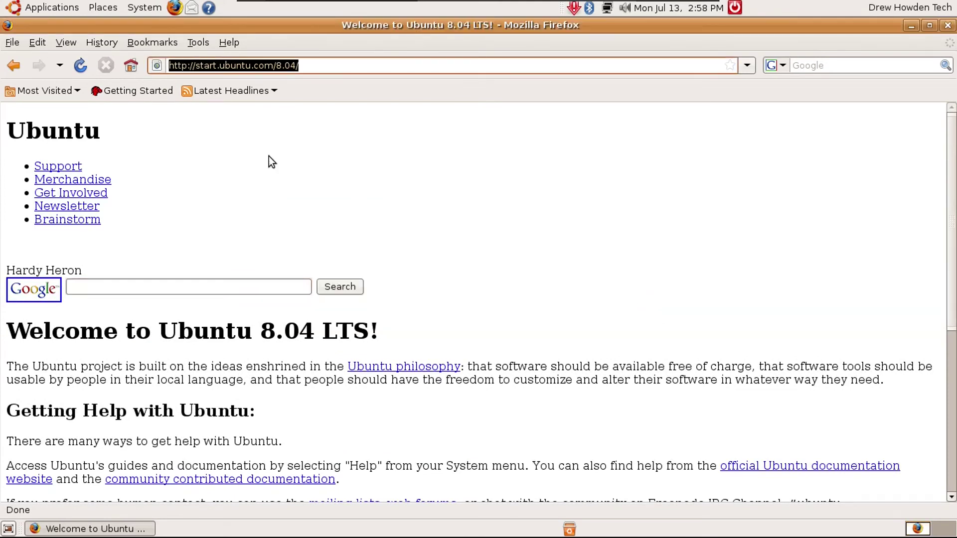
pyautogui.write('youtube.com')
pyautogui.press('Return')
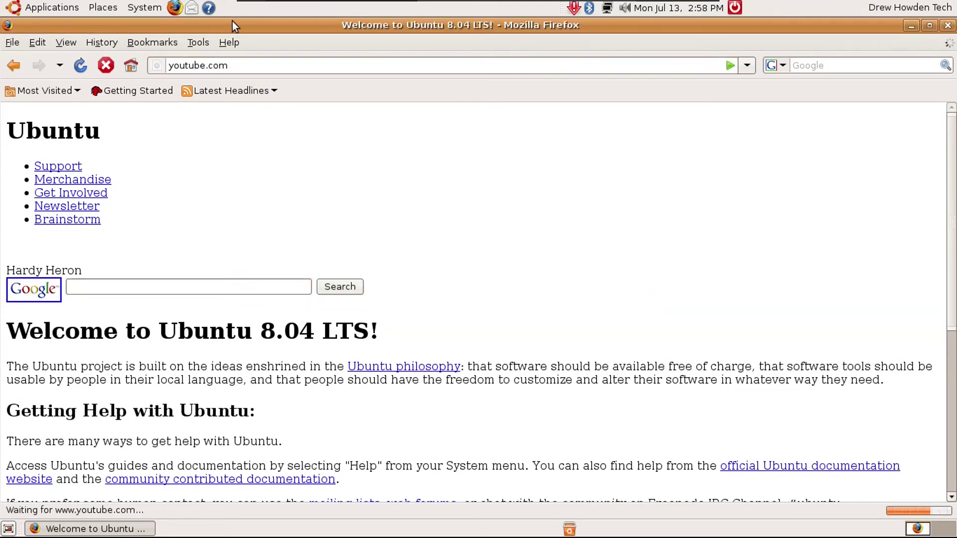
# Step: Check the Firefox version in About and skip the browser update warning
pyautogui.click(228, 43)
pyautogui.click(248, 204)
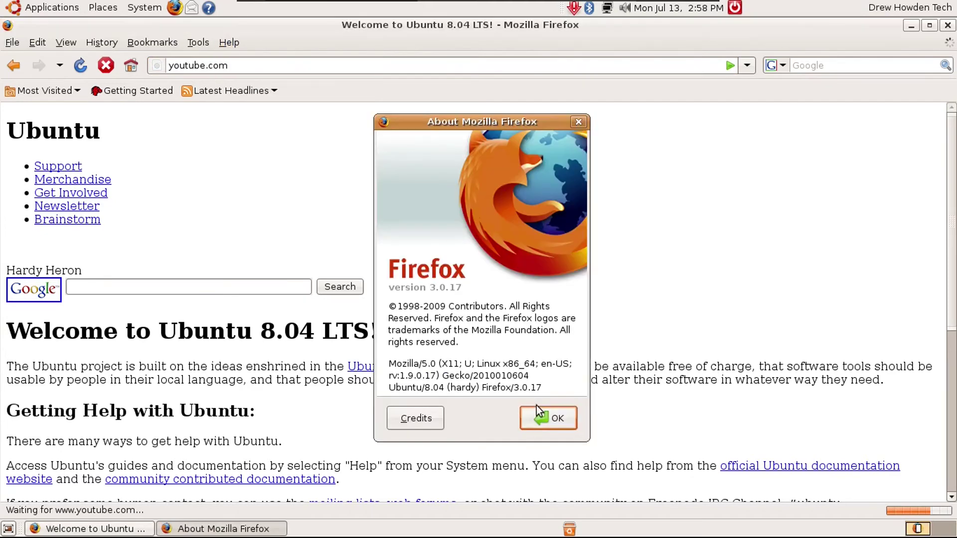
pyautogui.click(548, 417)
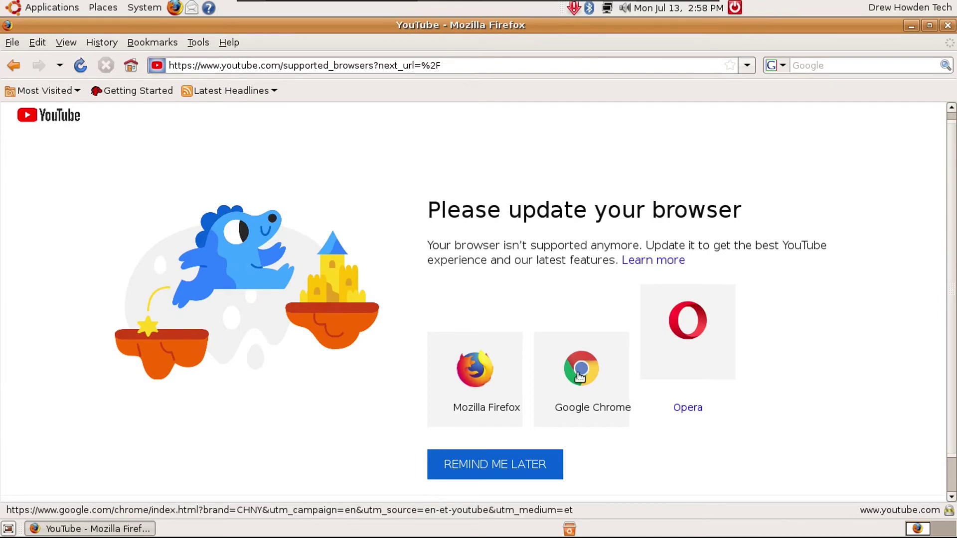
pyautogui.click(499, 464)
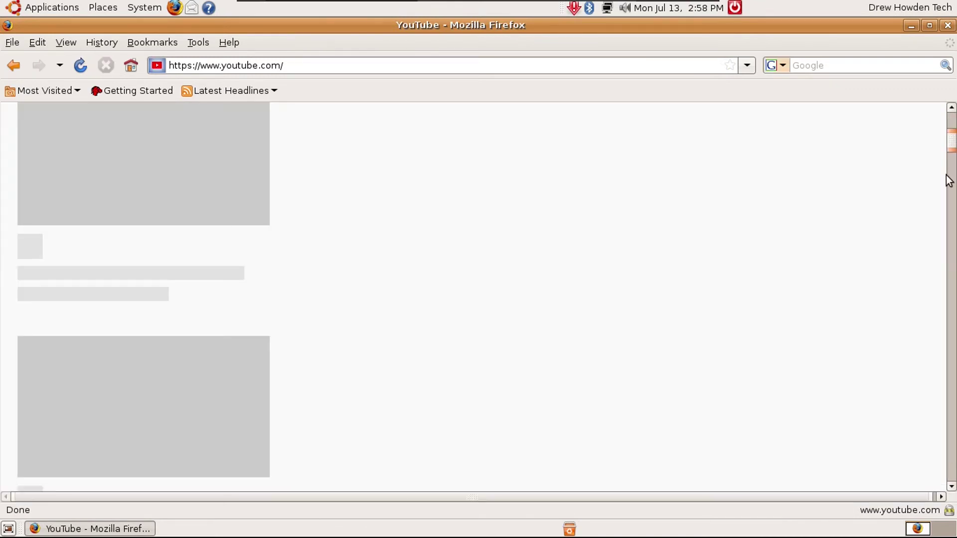
pyautogui.moveTo(945, 177); pyautogui.dragTo(948, 414)
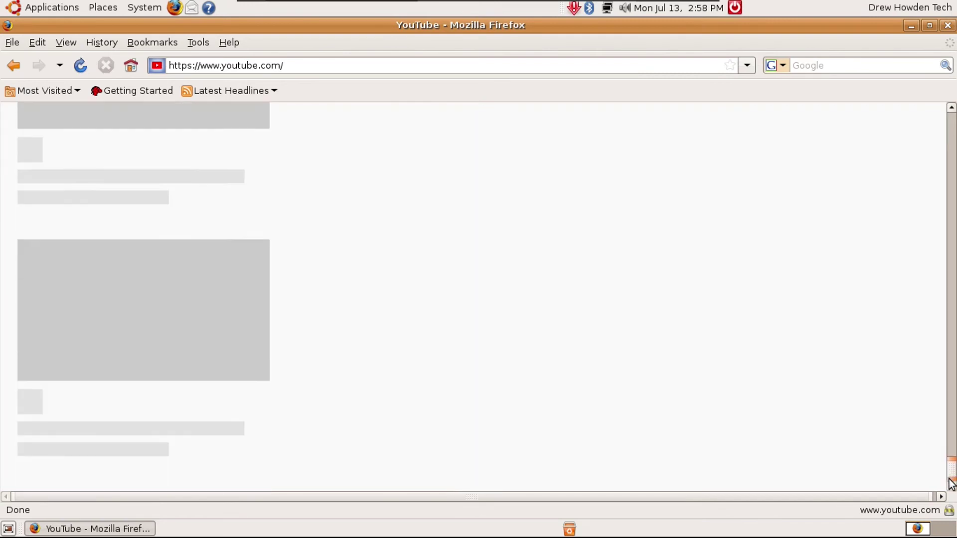
# Step: Web-search for the YouTube channel, open its result, and select the address bar
pyautogui.click(845, 64)
pyautogui.write('drew')
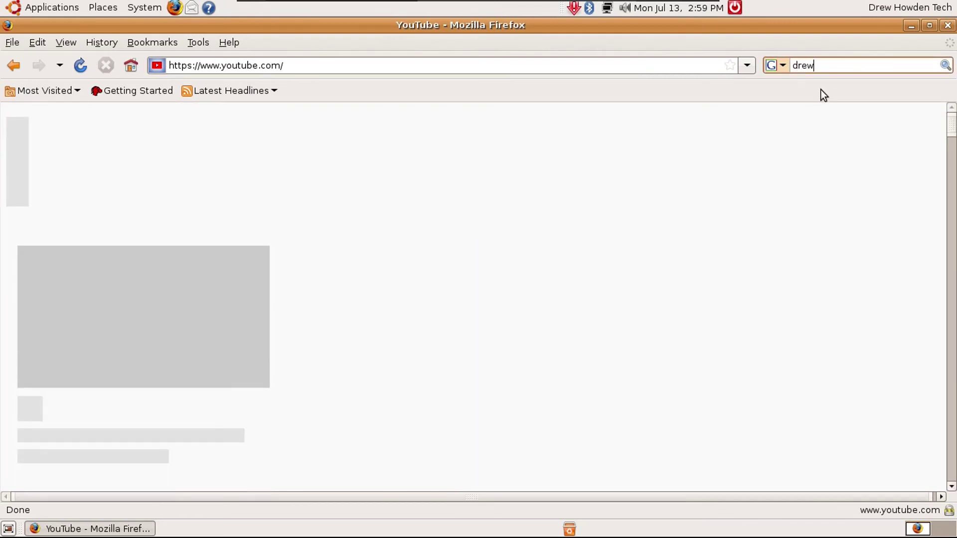
pyautogui.write(' howden tech')
pyautogui.press('Return')
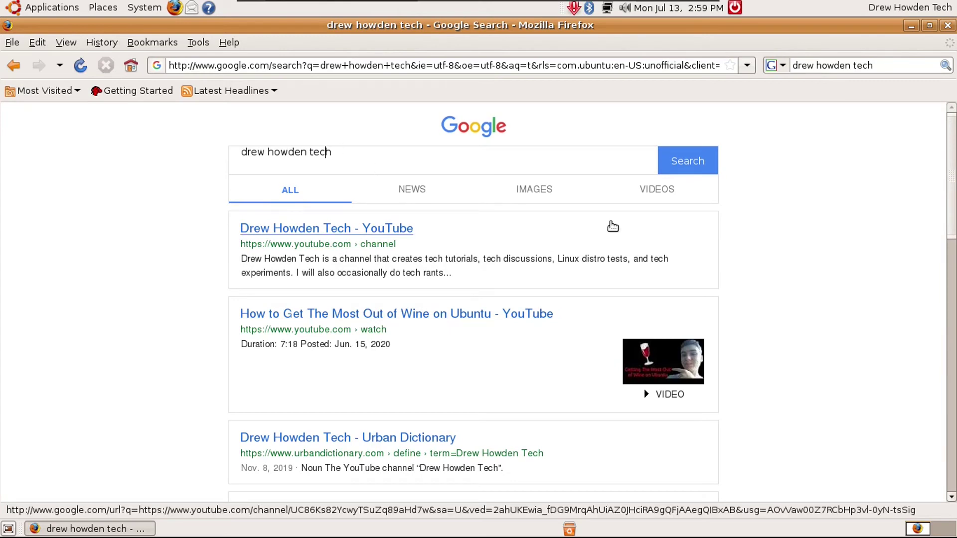
pyautogui.click(405, 233)
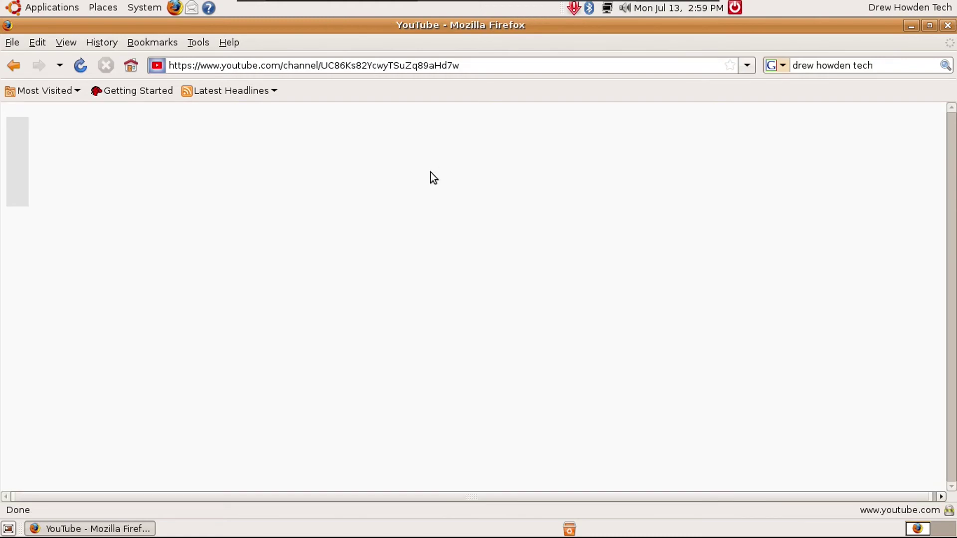
pyautogui.hotkey('ctrl', 'l')
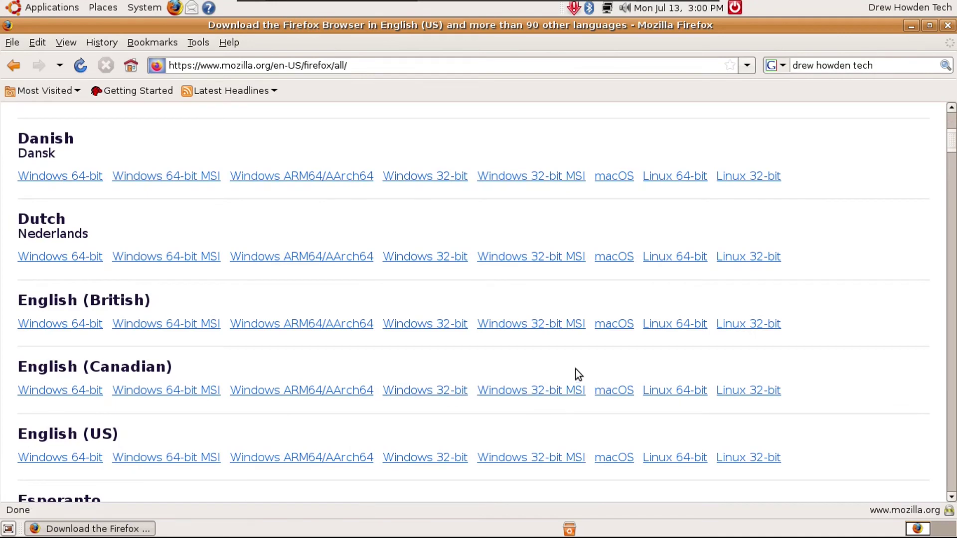
# Step: Save the English (Canadian) Linux 64-bit Firefox 78.0.2 archive and extract it into the home folder
pyautogui.click(663, 391)
pyautogui.click(609, 344)
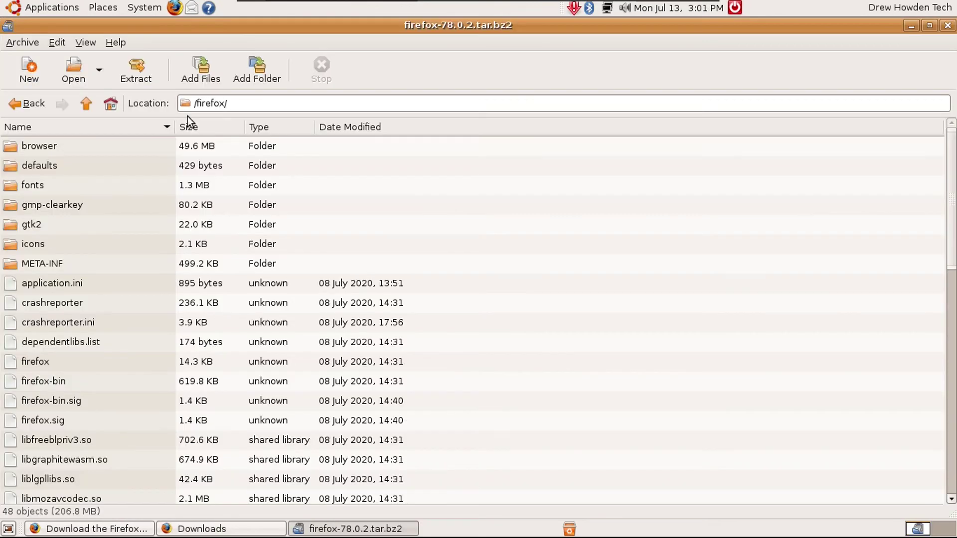
pyautogui.click(127, 66)
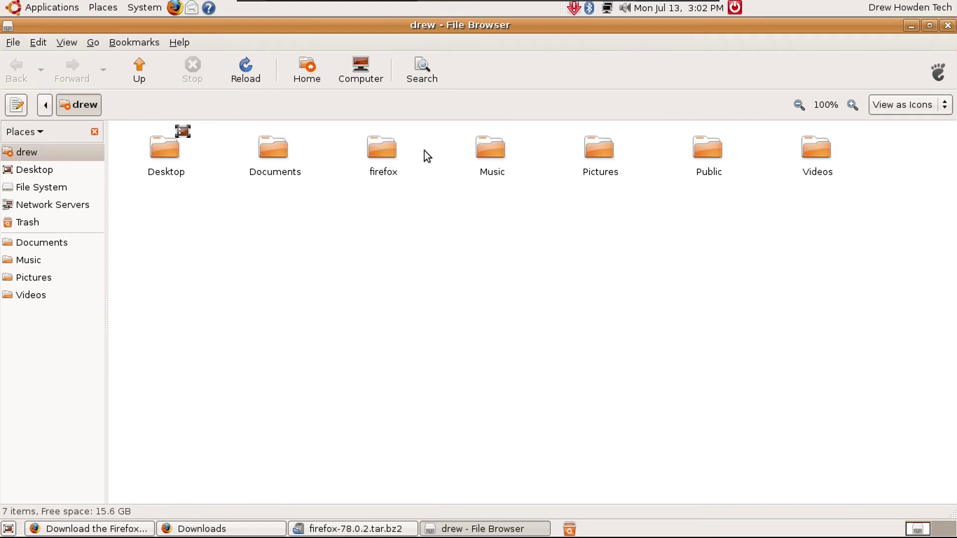
pyautogui.doubleClick(382, 149)
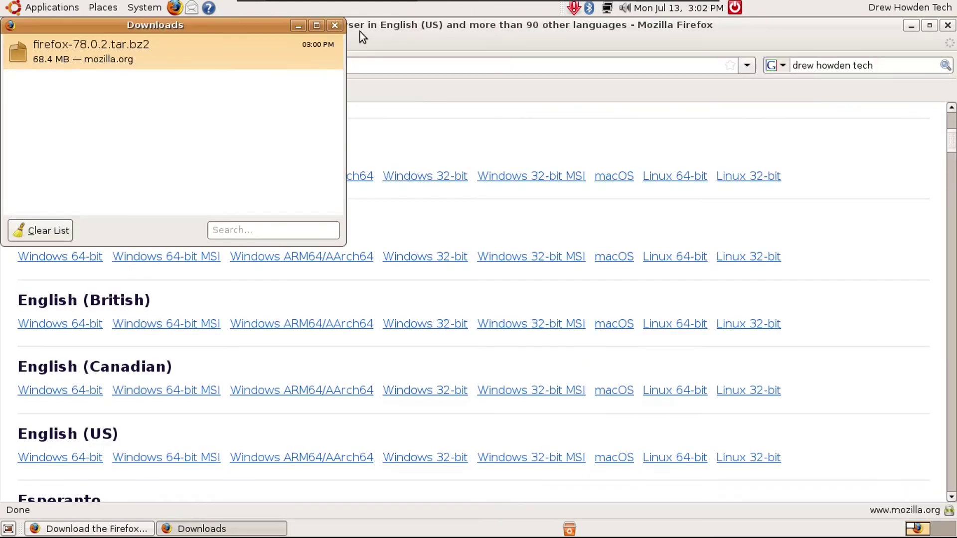
pyautogui.click(334, 25)
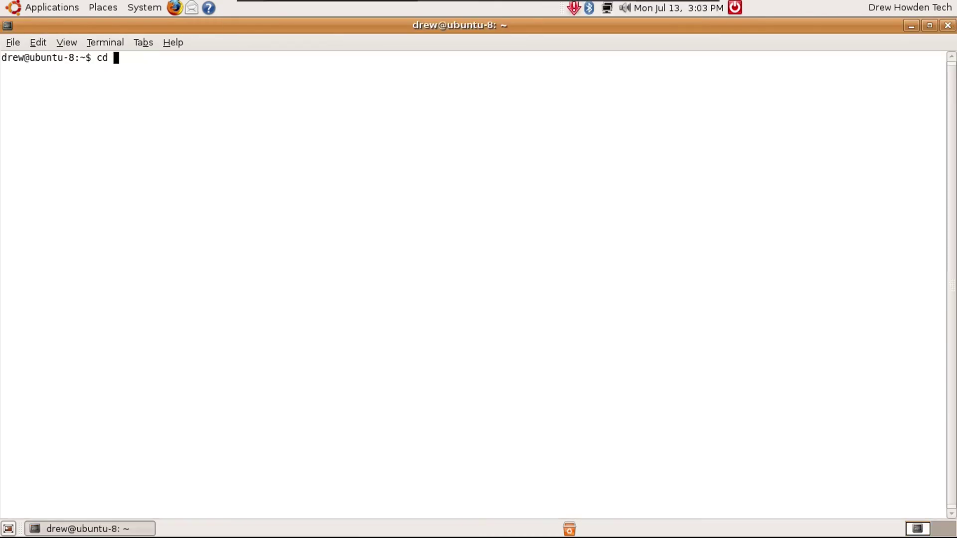
# Step: Run cd firefox and ./firefox in the terminal, which fails with missing GLIBC_2.17 errors
pyautogui.write('firefox')
pyautogui.press('Return')
pyautogui.write('.')
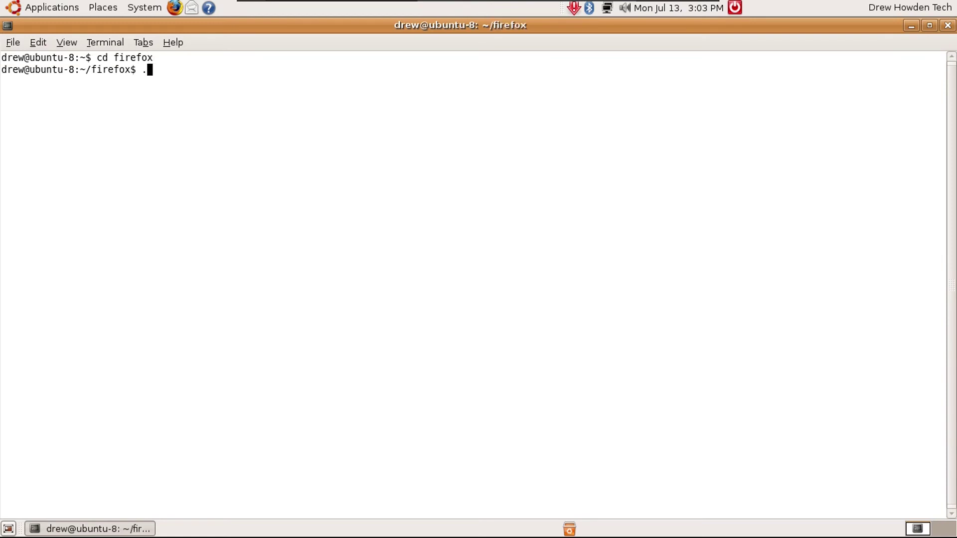
pyautogui.write('/firefox')
pyautogui.press('Return')
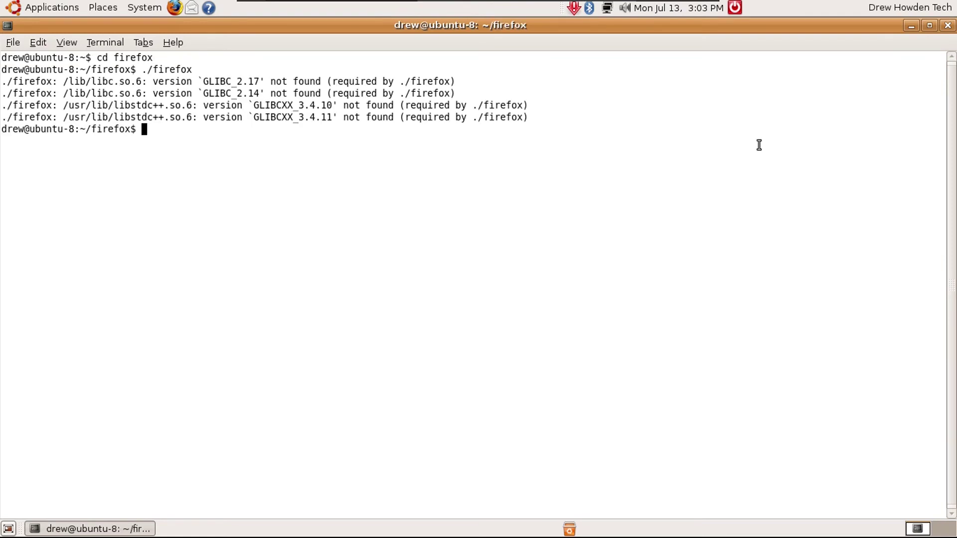
pyautogui.click(947, 25)
# Step: Delete the firefox folder from the home directory and permanently empty the Trash
pyautogui.click(103, 7)
pyautogui.click(114, 22)
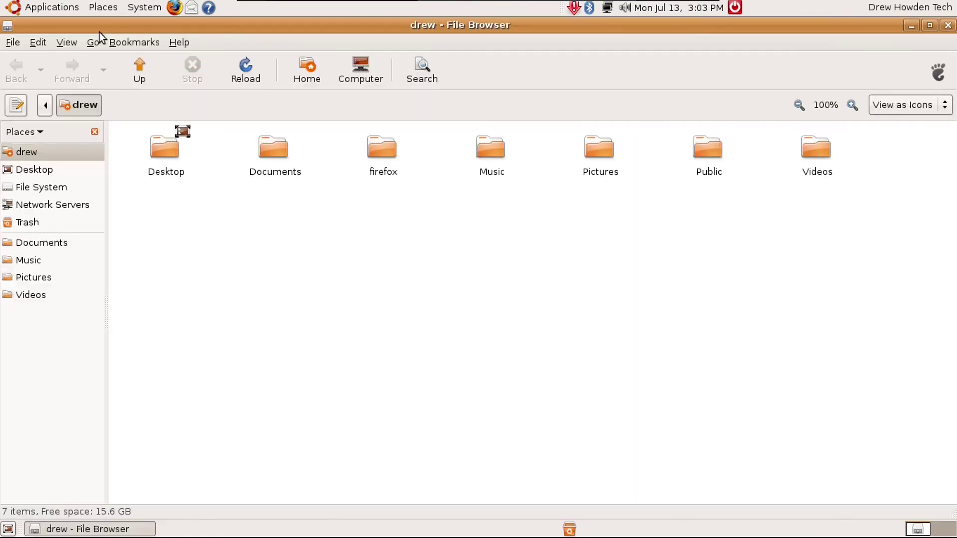
pyautogui.click(379, 154)
pyautogui.press('Delete')
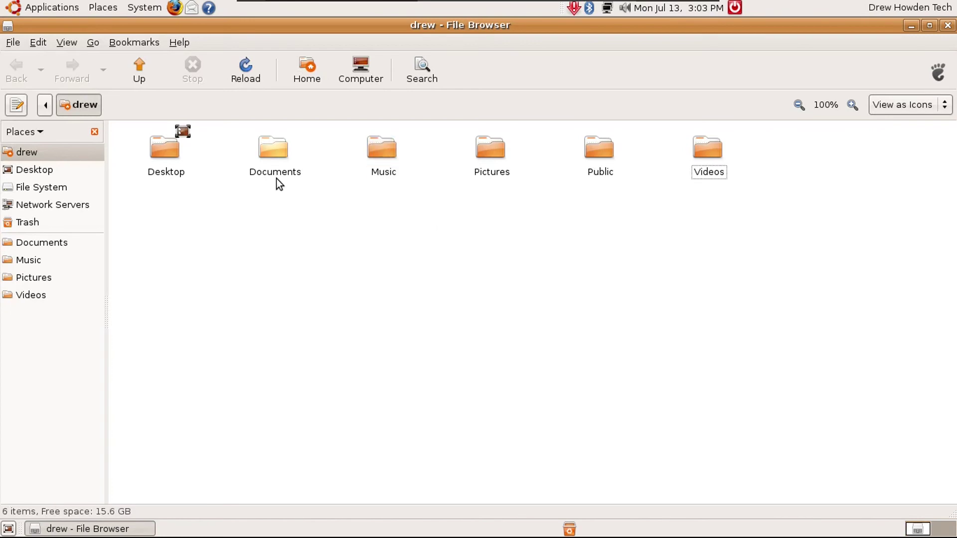
pyautogui.click(60, 222)
pyautogui.click(921, 135)
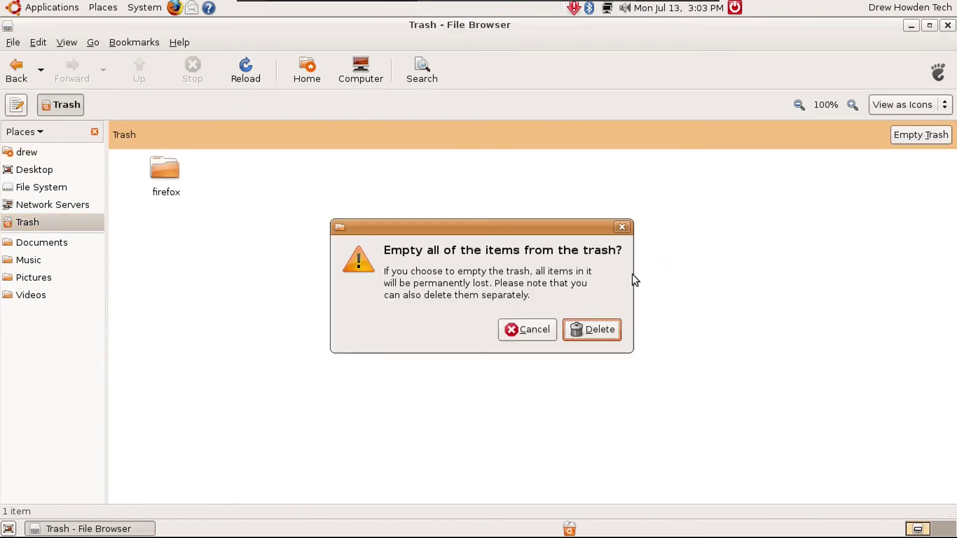
pyautogui.click(596, 327)
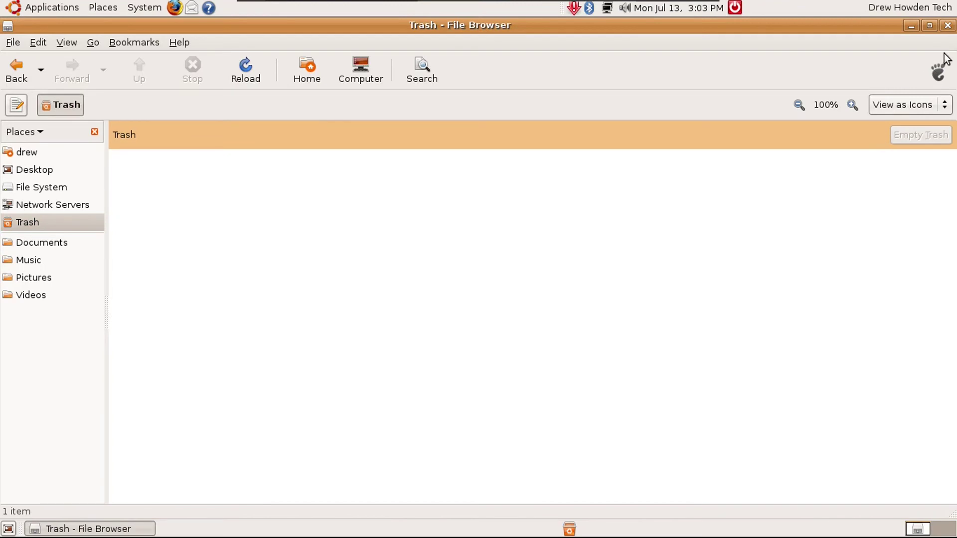
# Step: Close the Trash window, browse the Applications submenus, and log out via the System menu
pyautogui.click(947, 25)
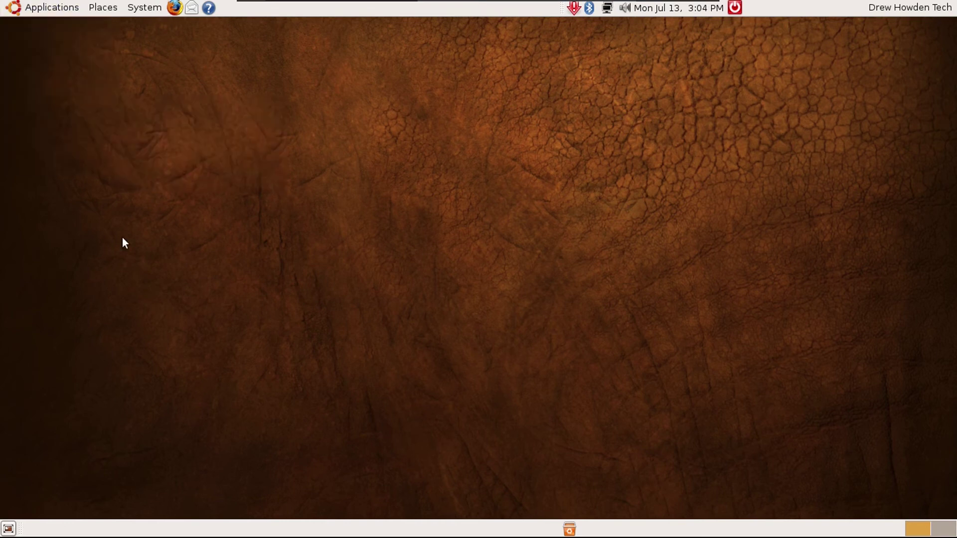
pyautogui.click(51, 7)
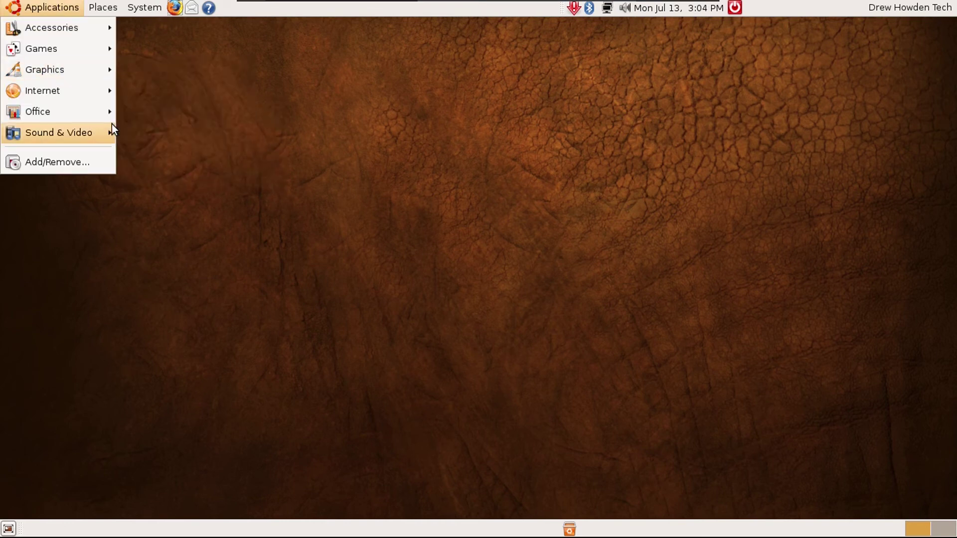
pyautogui.moveTo(62, 133)
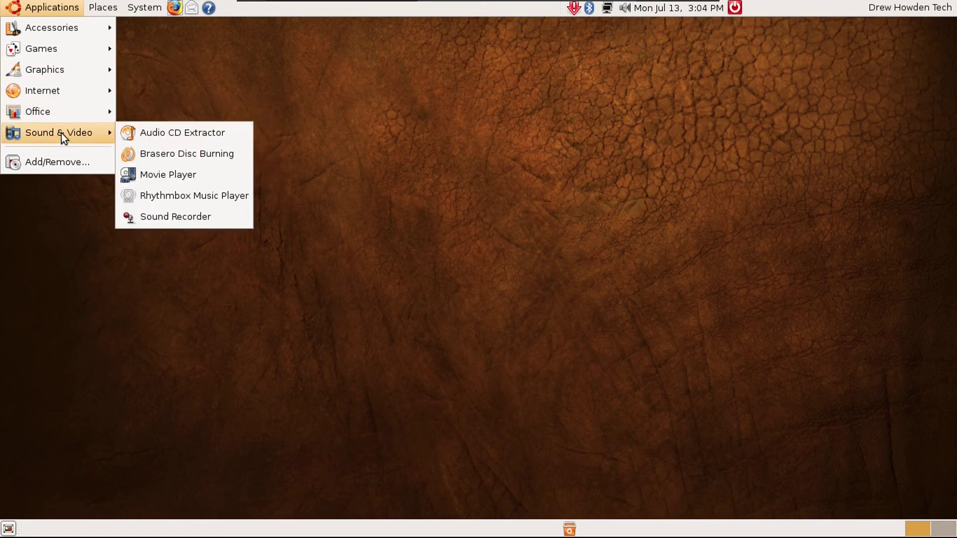
pyautogui.moveTo(58, 112)
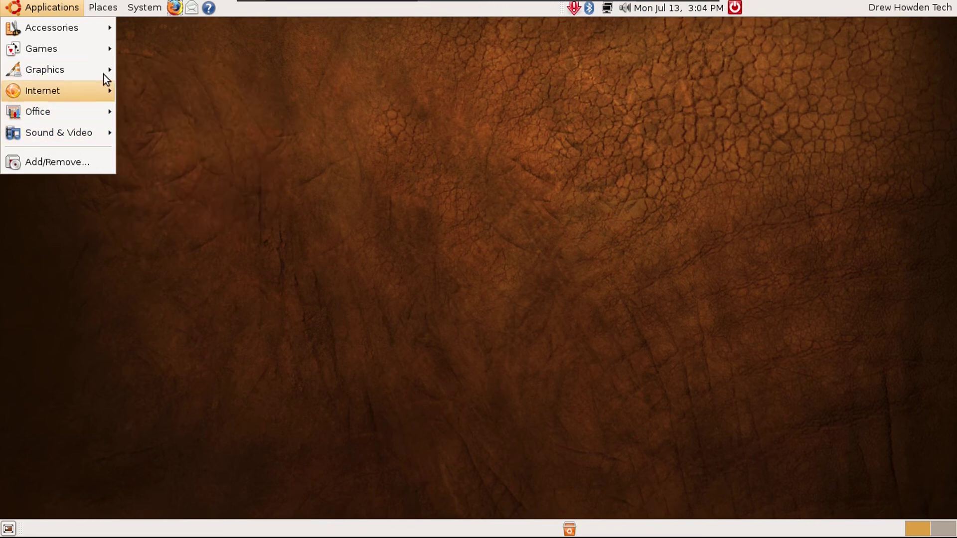
pyautogui.moveTo(85, 46)
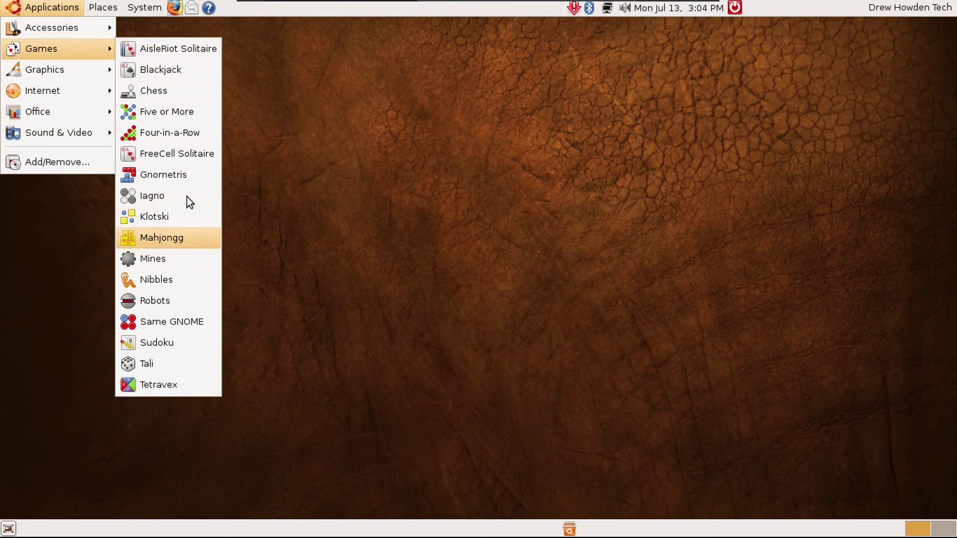
pyautogui.moveTo(145, 6)
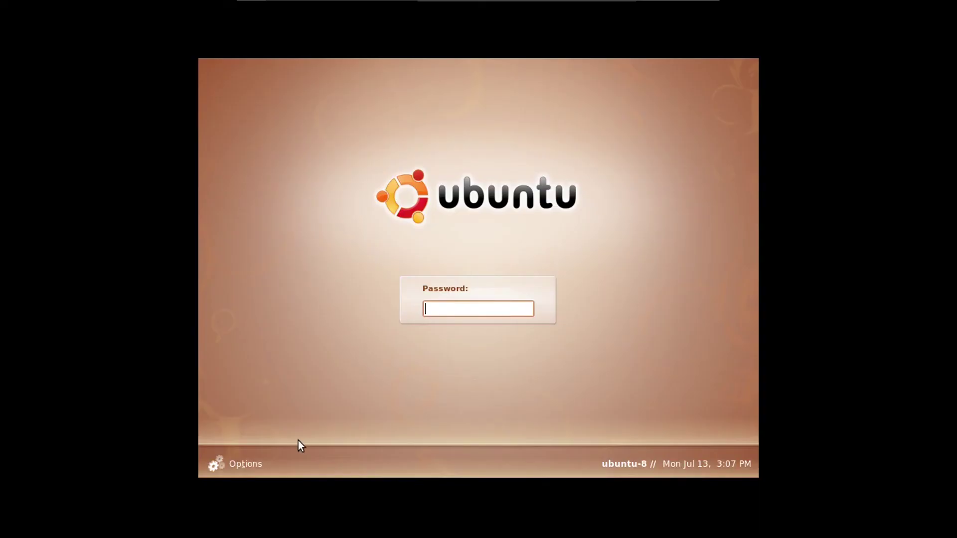
# Step: Choose the Failsafe Terminal session at the login screen, then switch to the tty2 console
pyautogui.click(256, 465)
pyautogui.click(273, 349)
pyautogui.click(238, 463)
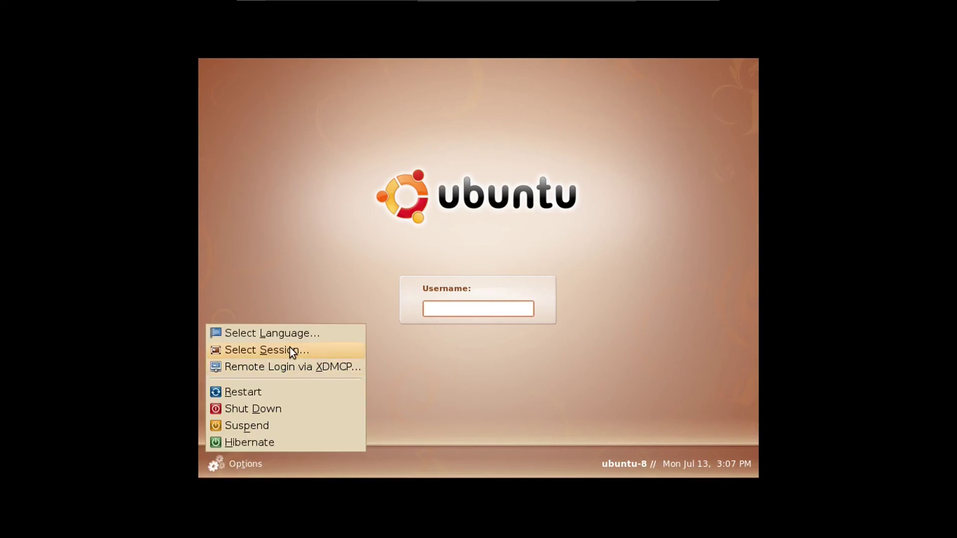
pyautogui.click(264, 349)
pyautogui.click(429, 313)
pyautogui.click(528, 337)
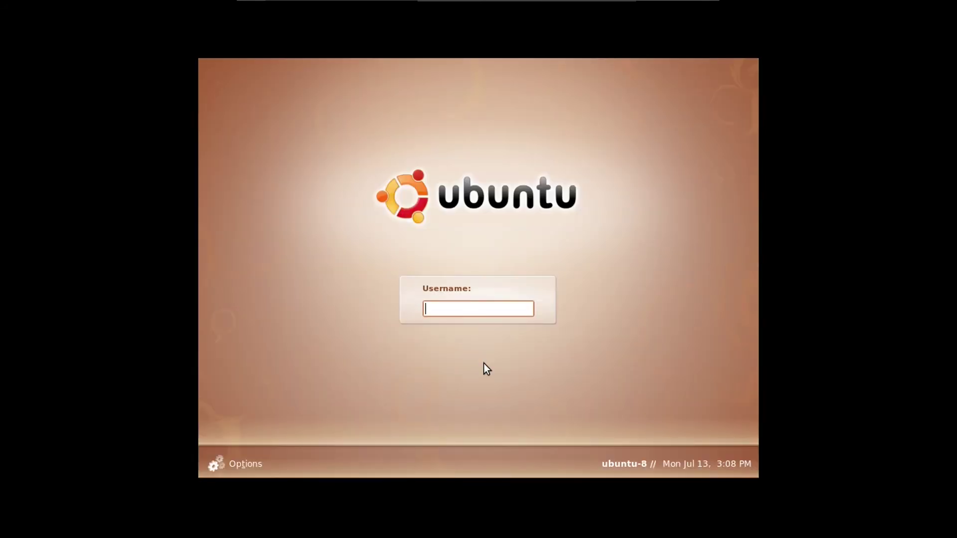
pyautogui.hotkey('ctrl', 'alt', 'F2')
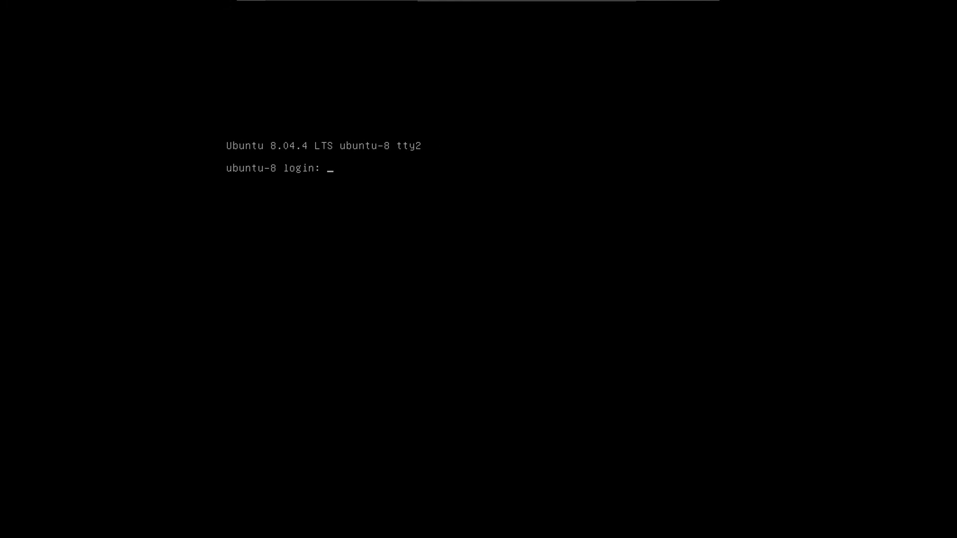
# Step: Return to the GNOME desktop with Ctrl+Alt+F7 and browse the Applications menu
pyautogui.hotkey('ctrl', 'alt', 'F7')
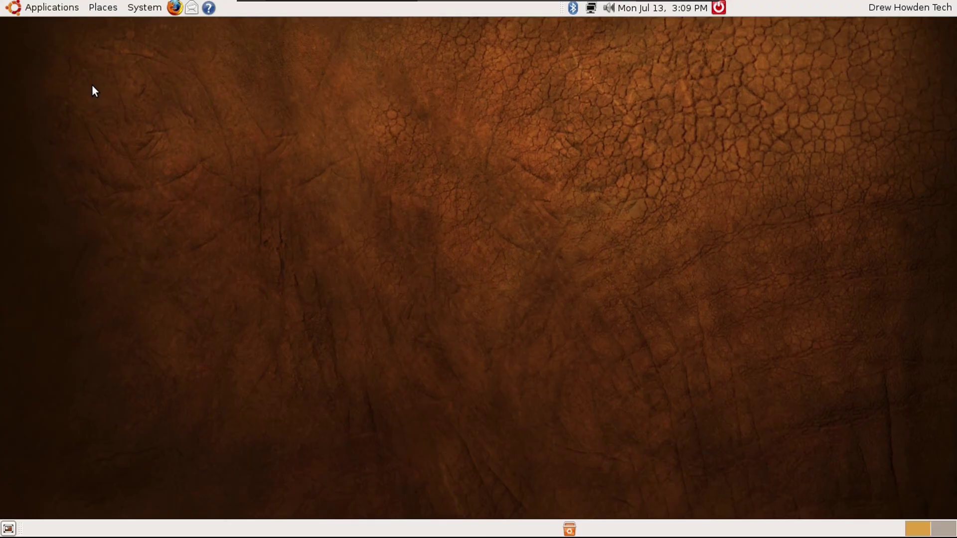
pyautogui.click(52, 7)
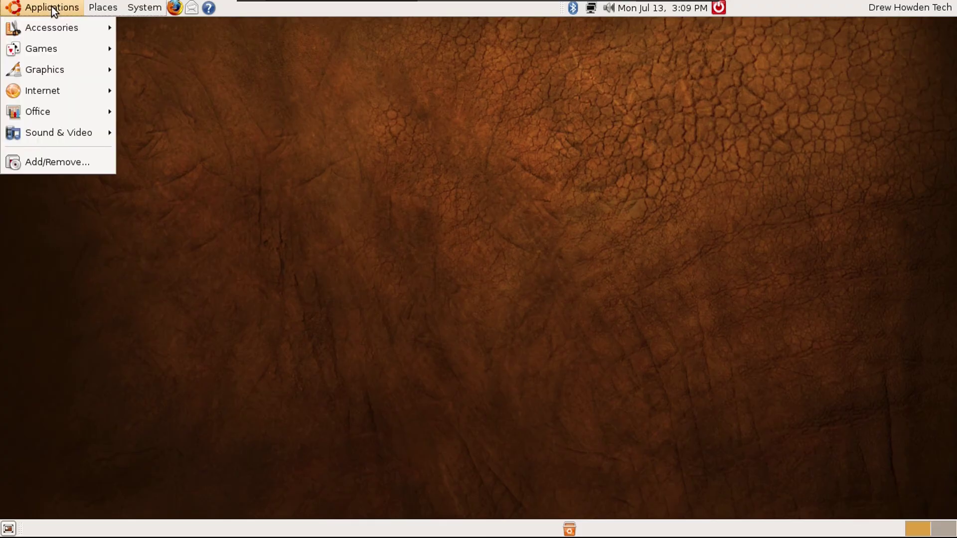
pyautogui.moveTo(72, 68)
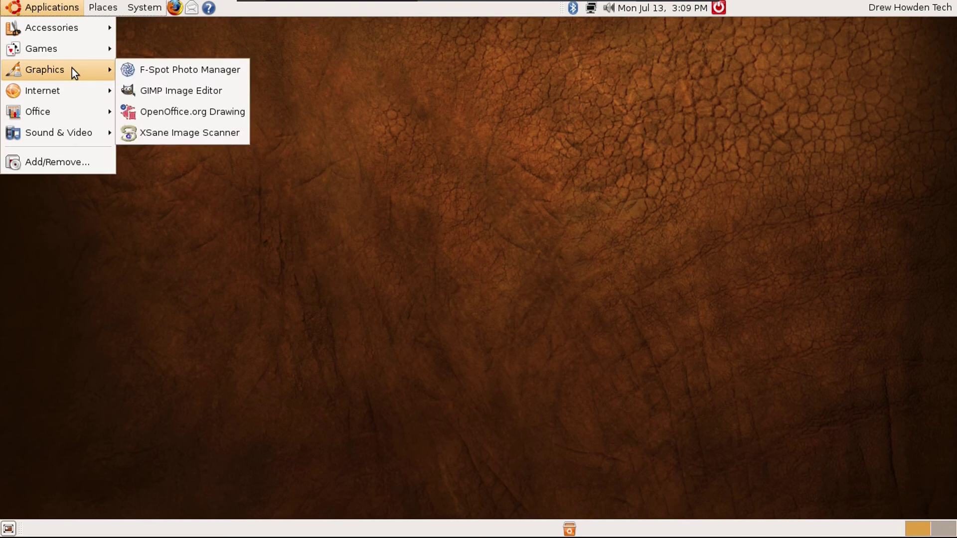
# Step: Open Accessories > Terminal and type 'sudo rm -rf' at the prompt without running it
pyautogui.moveTo(65, 110)
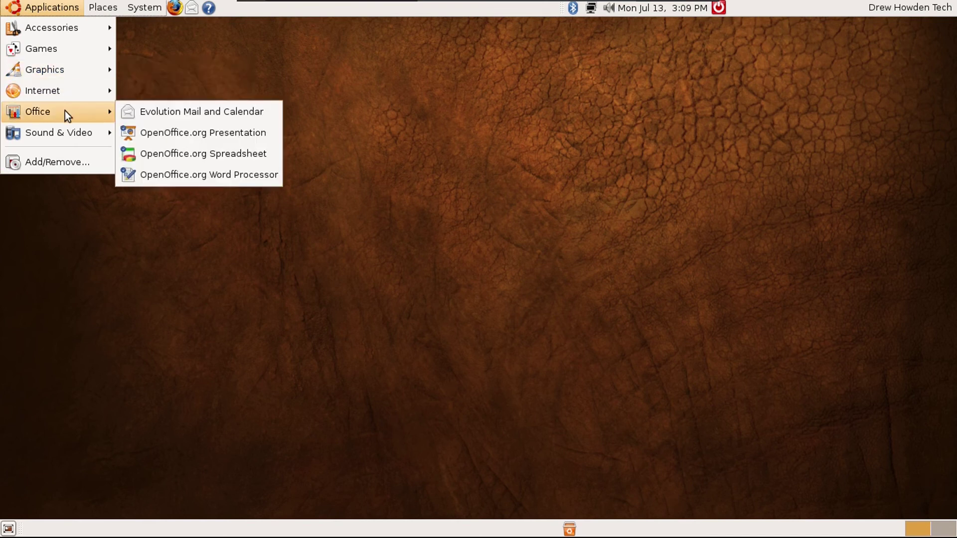
pyautogui.moveTo(34, 46)
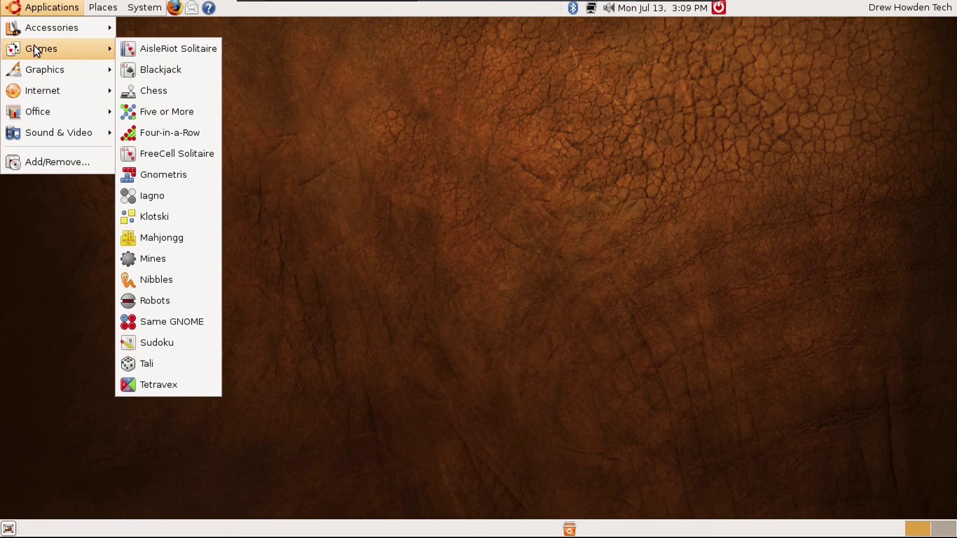
pyautogui.moveTo(56, 35)
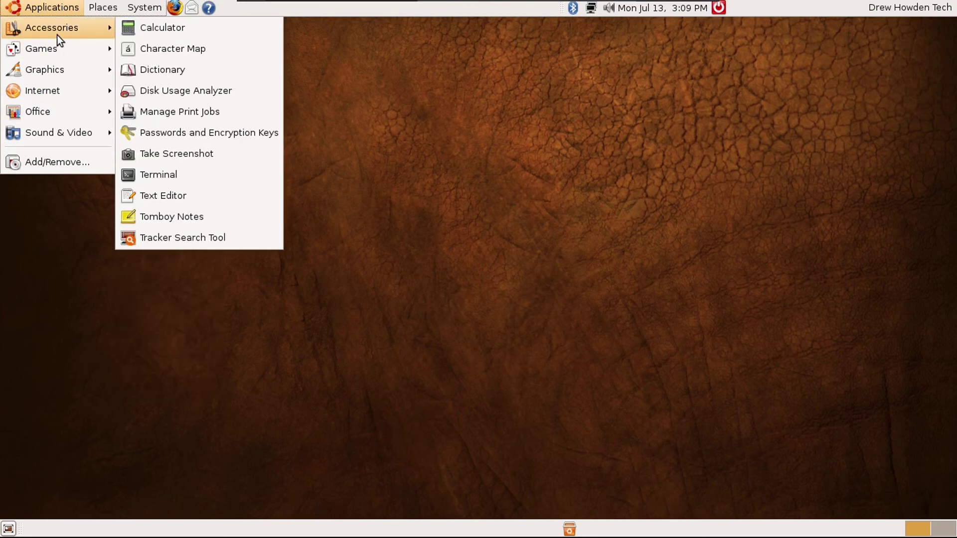
pyautogui.click(166, 174)
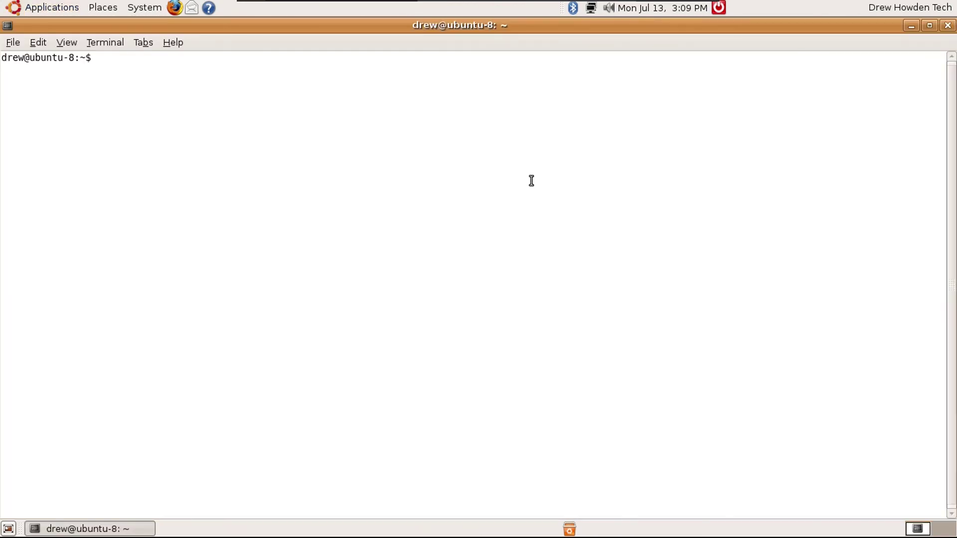
pyautogui.write('sudo rm -rf /')
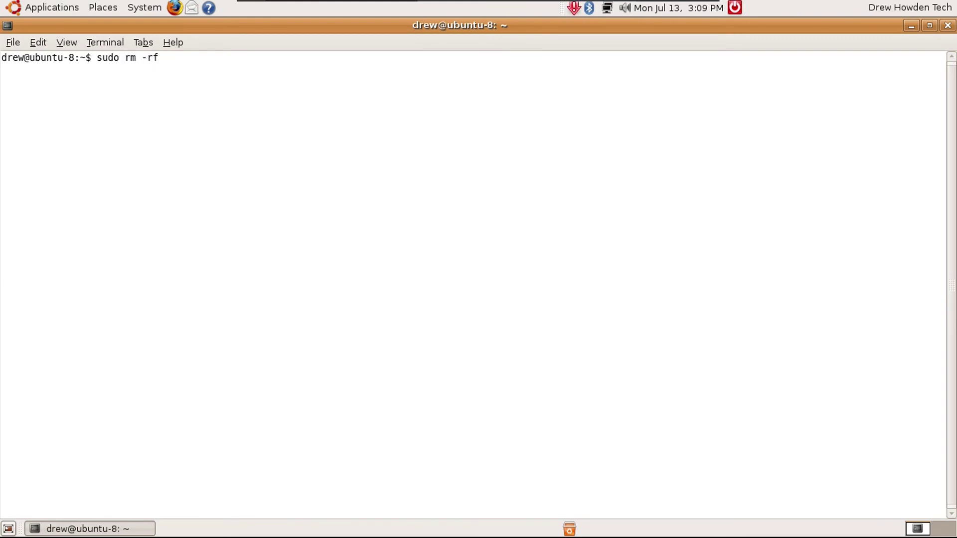
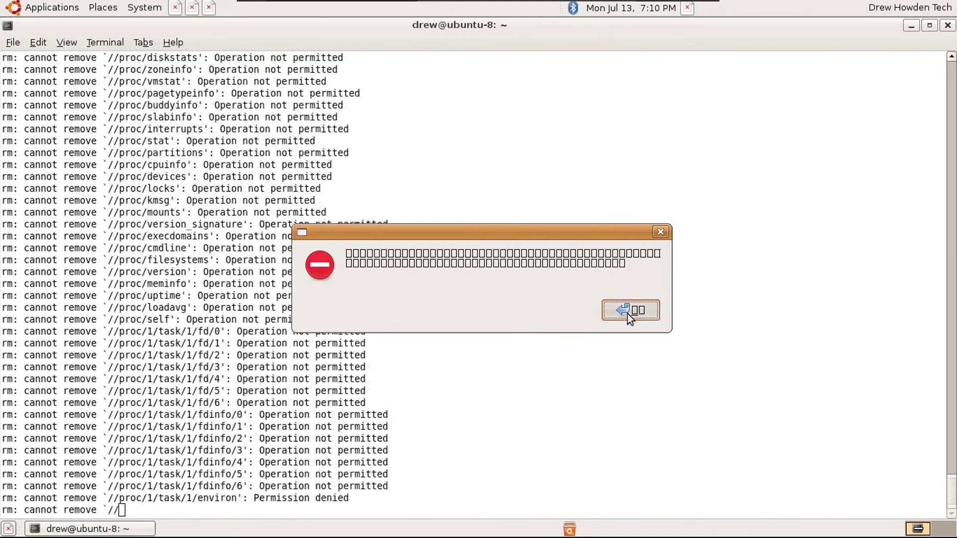
# Step: Acknowledge the unreadable error dialog with OK, bringing up the logout/shutdown prompt
pyautogui.click(629, 311)
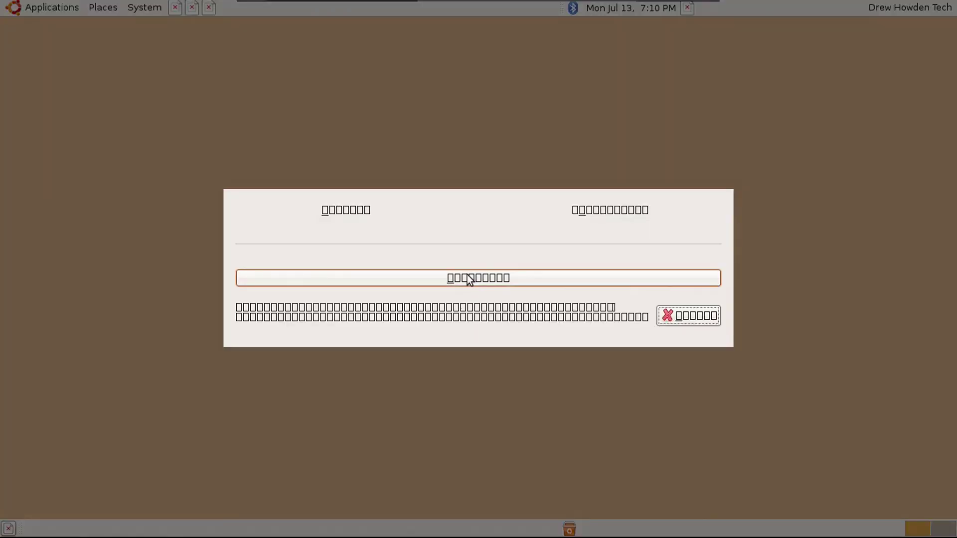